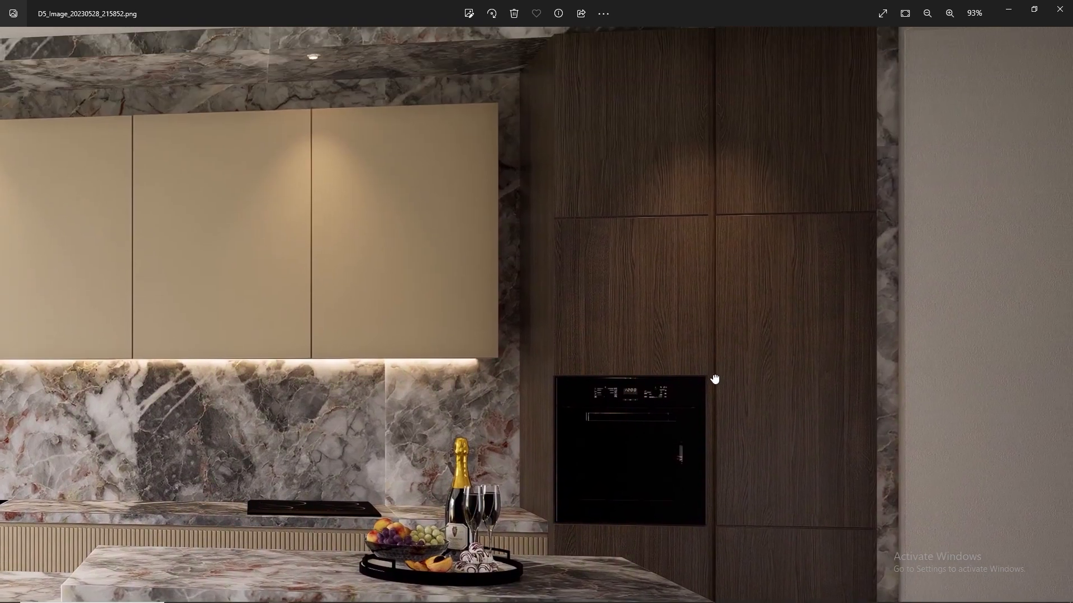
{"action": "left_click_drag", "start_coordinate": [715, 379], "coordinate": [718, 401]}
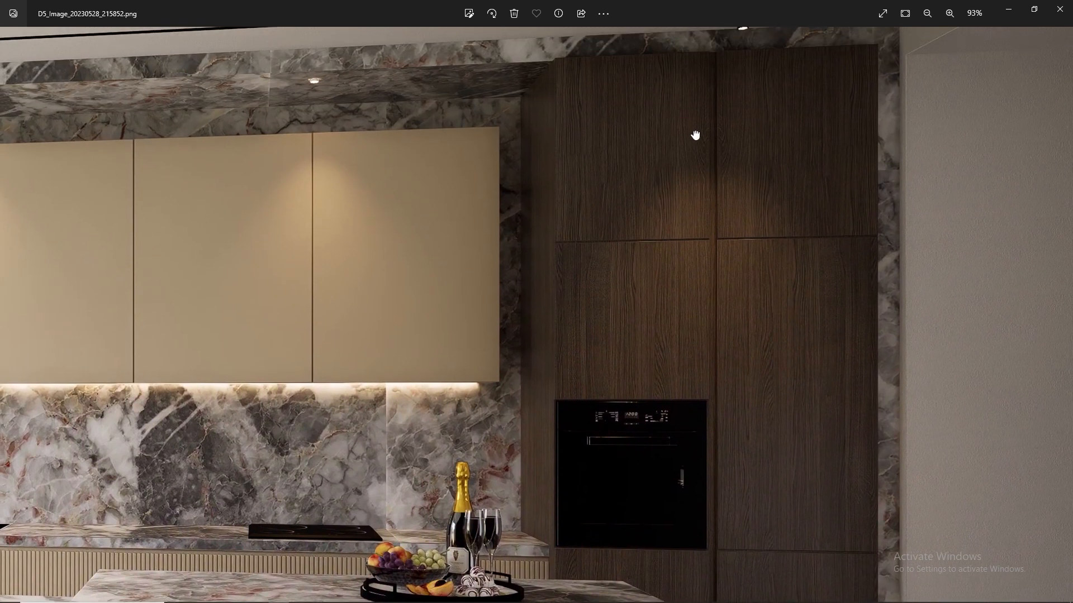
{"action": "left_click_drag", "start_coordinate": [697, 137], "coordinate": [757, 287]}
{"action": "double_click", "coordinate": [515, 287]}
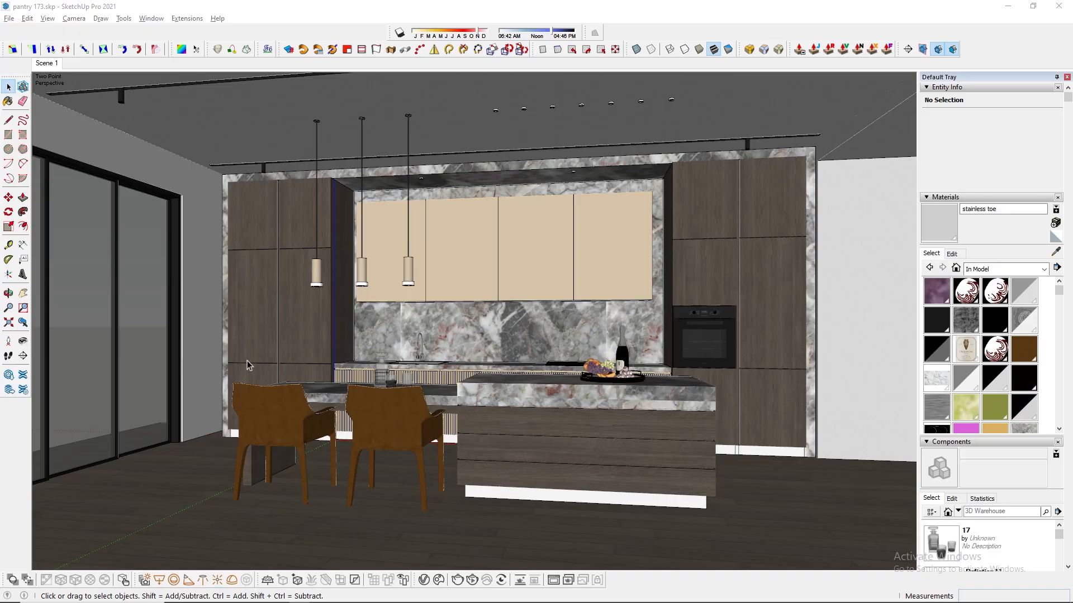
Switch to SketchUp, restore the Scene 1 view, and purge unused items from the entire pantry 173 model.
{"action": "middle_click_drag", "start_coordinate": [539, 317], "coordinate": [237, 124]}
{"action": "left_click", "coordinate": [40, 64]}
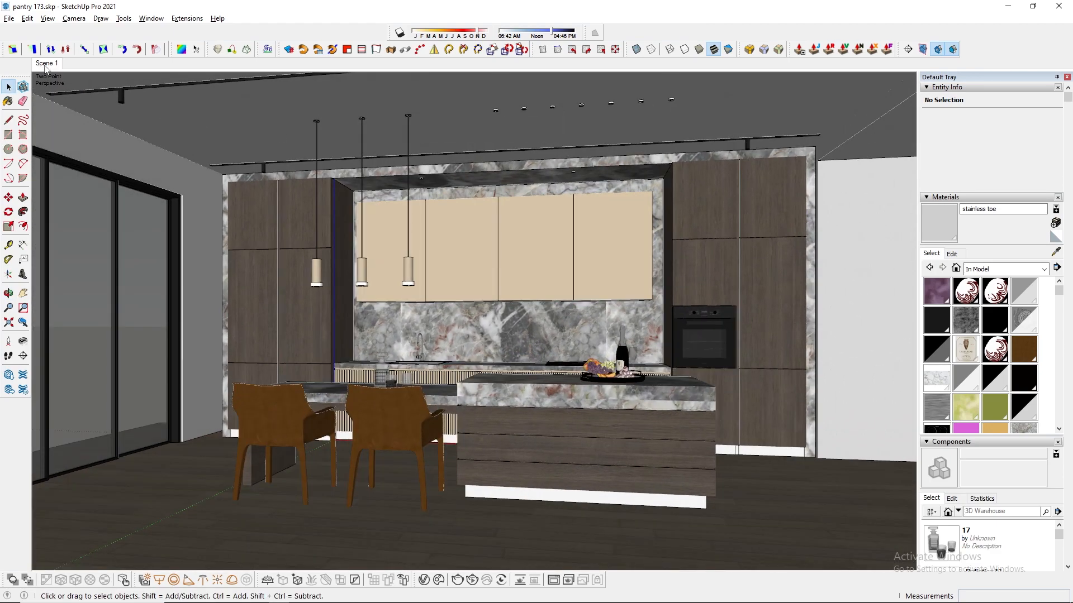
{"action": "left_click", "coordinate": [150, 18]}
{"action": "left_click", "coordinate": [195, 77]}
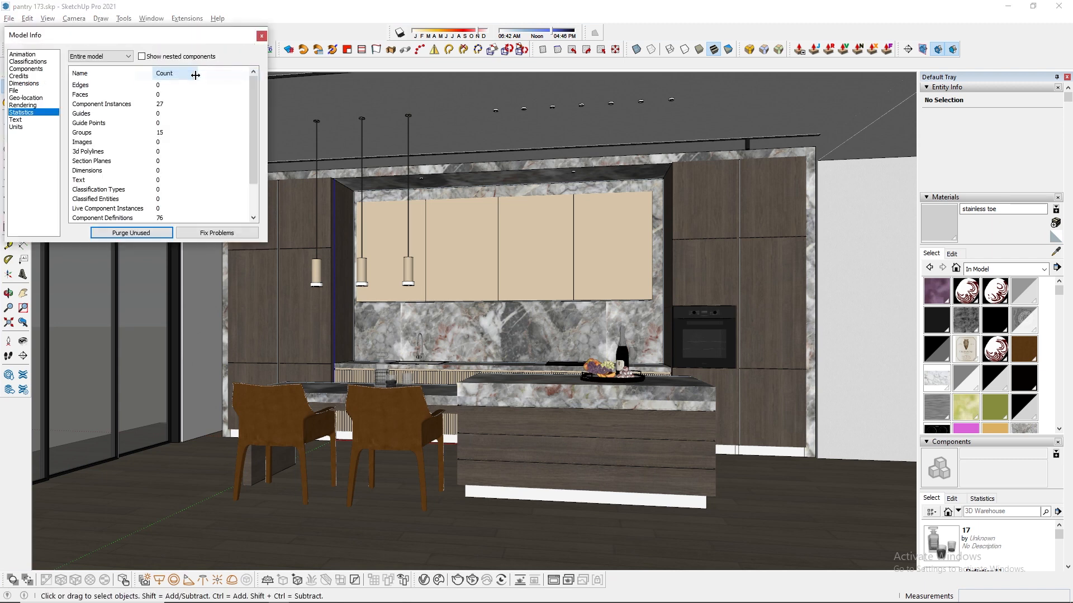
{"action": "left_click", "coordinate": [157, 234]}
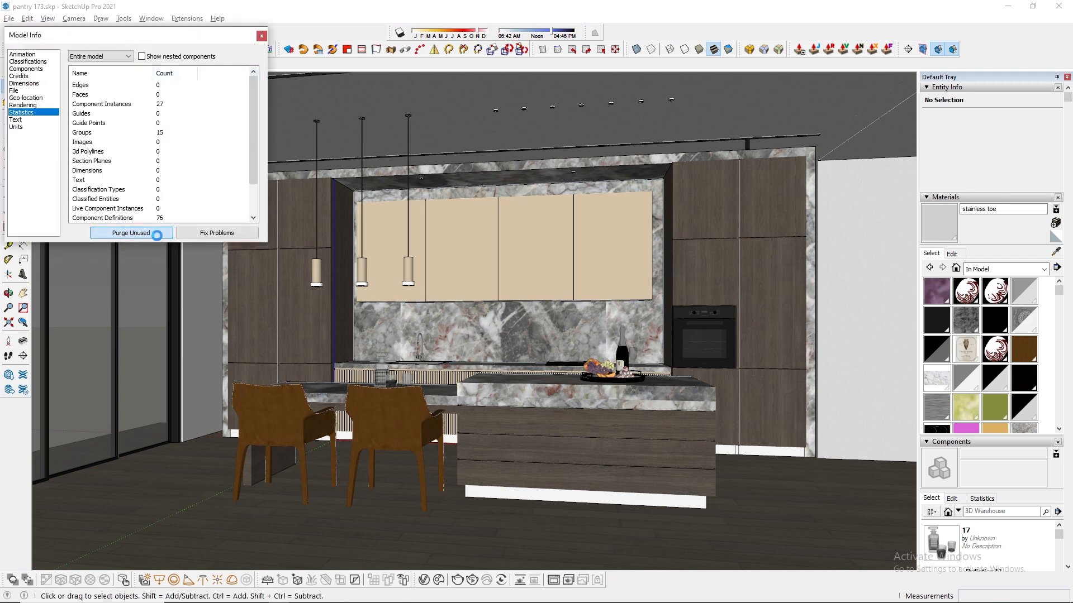
{"action": "left_click", "coordinate": [261, 36]}
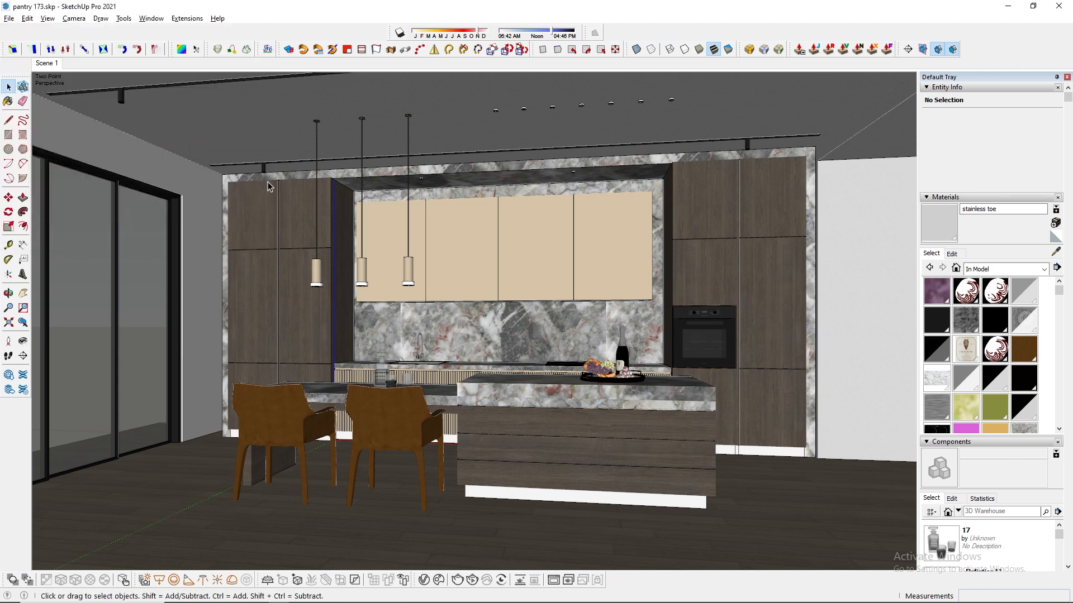
Unhide the hidden objects in the pantry model.
{"action": "left_click", "coordinate": [27, 18]}
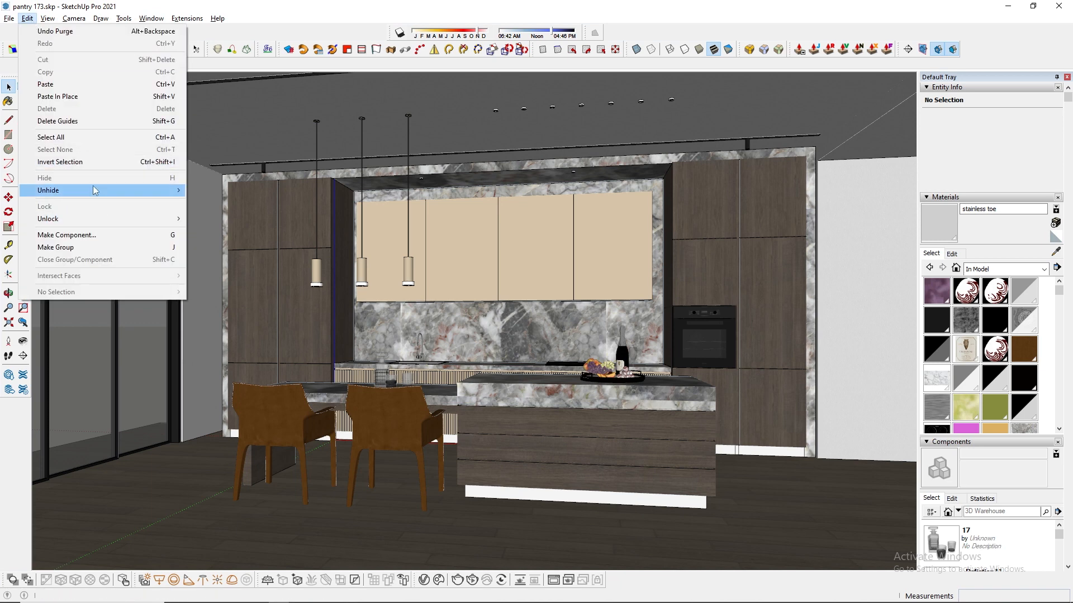
{"action": "mouse_move", "coordinate": [95, 191]}
{"action": "left_click", "coordinate": [222, 213]}
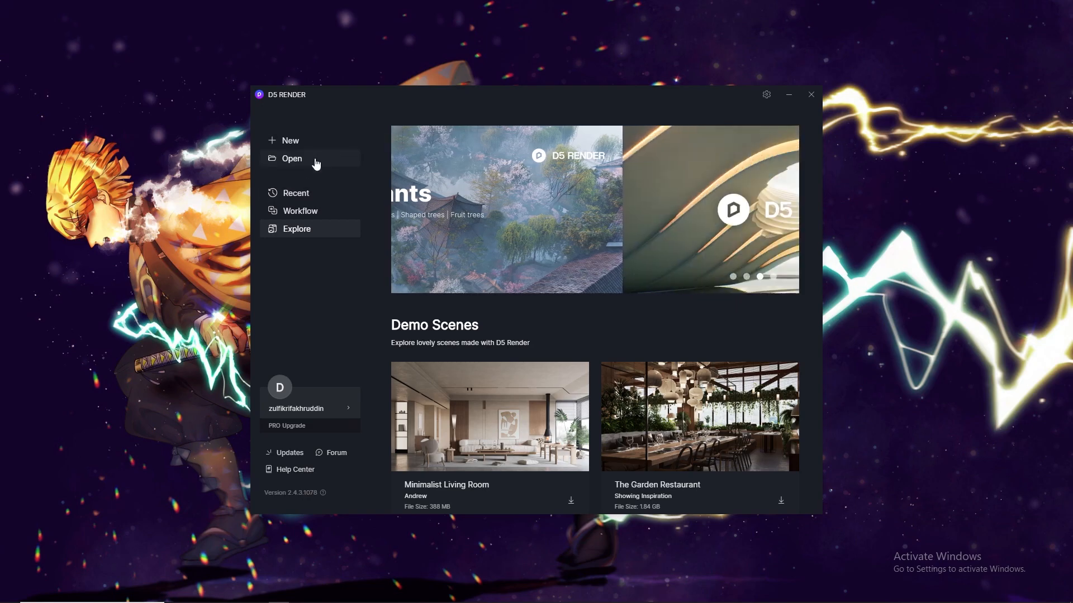
Switch to D5 Render and open the pantry 173 project.
{"action": "left_click", "coordinate": [312, 162]}
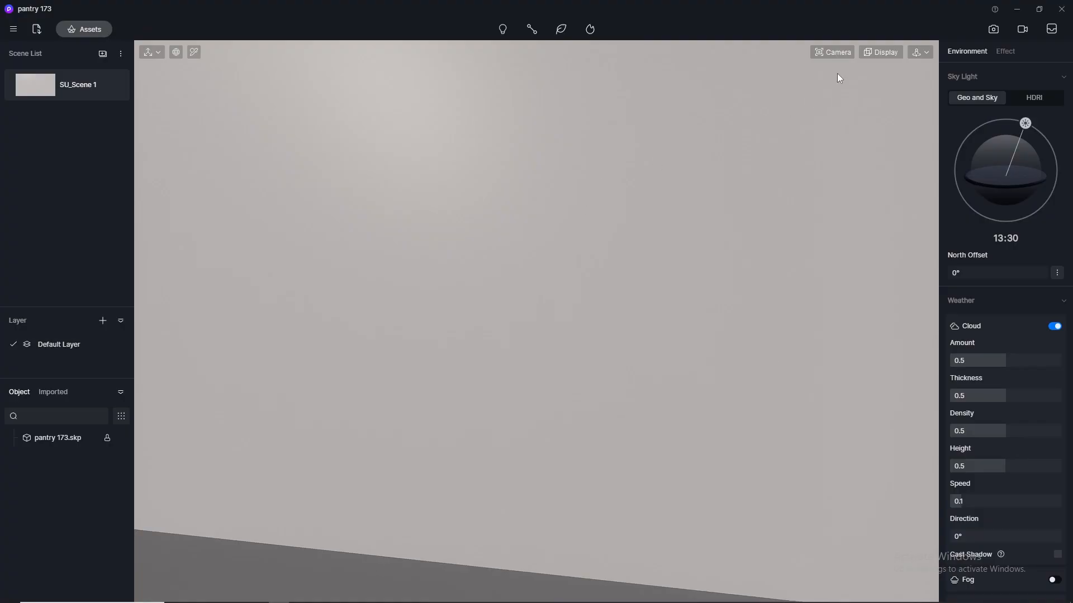
Set the camera's field of view to 80 and increase its clipping distance to cut through the wall blocking the kitchen.
{"action": "left_click", "coordinate": [838, 55]}
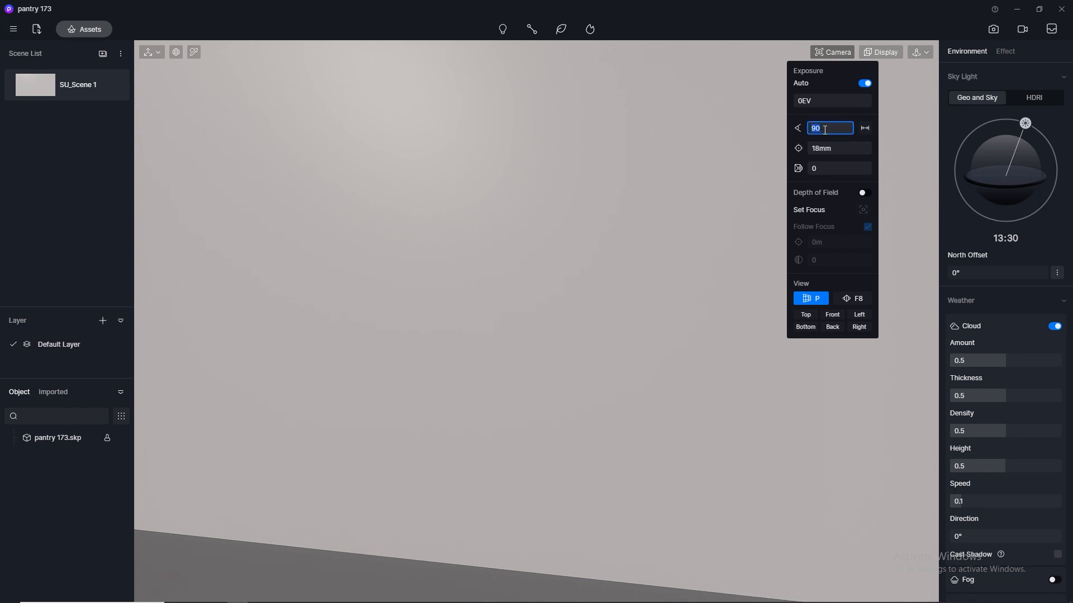
{"action": "type", "text": "80"}
{"action": "key", "text": "Return"}
{"action": "left_click_drag", "start_coordinate": [804, 173], "coordinate": [824, 171]}
Change the viewport navigation to Fly mode with a movement speed of 1.
{"action": "left_click", "coordinate": [925, 52]}
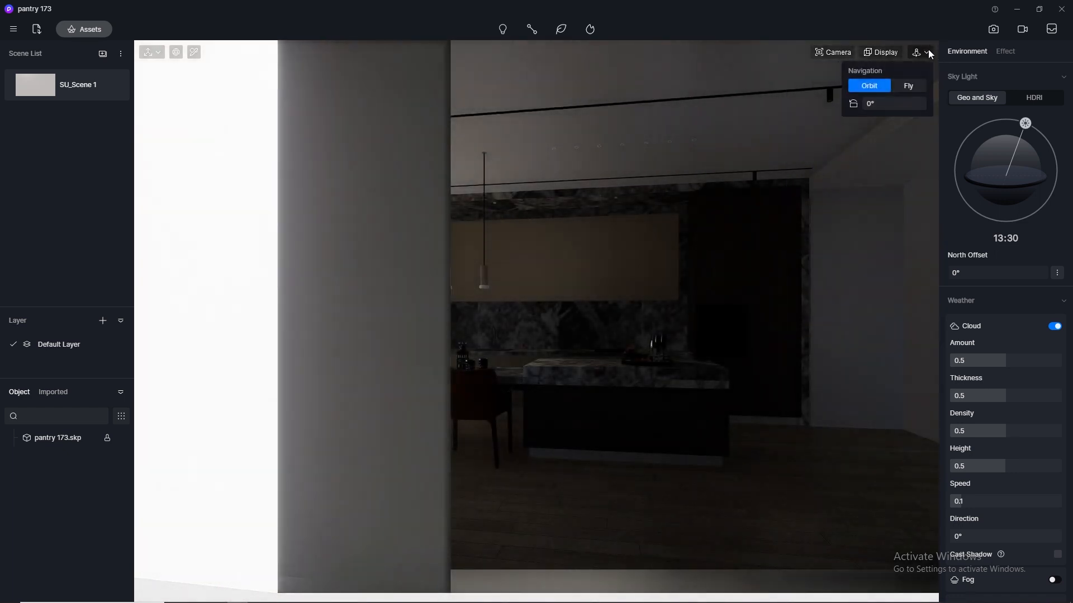
{"action": "left_click", "coordinate": [910, 85]}
{"action": "left_click", "coordinate": [883, 104]}
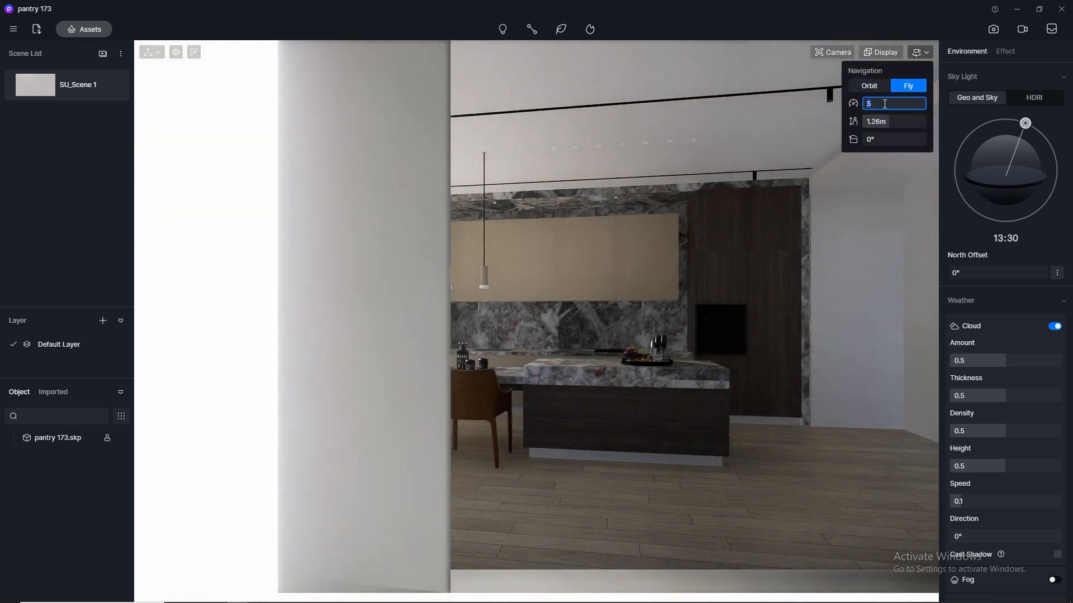
{"action": "key", "text": "Return"}
Move the camera to frame the kitchen between the windows and side wall, at a height of 1.41 m.
{"action": "key", "text": "w"}
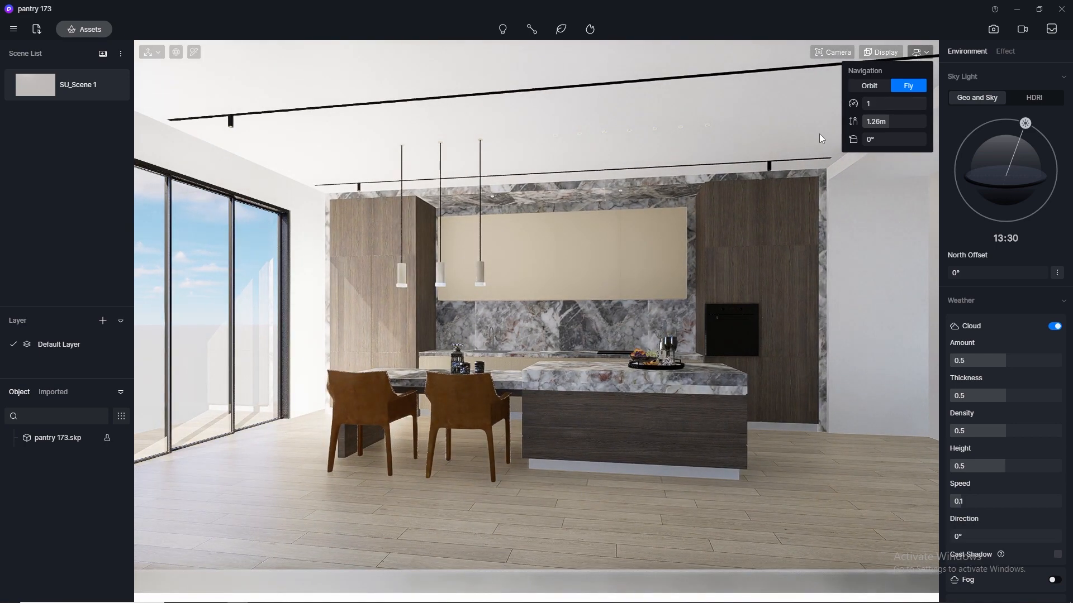
{"action": "key", "text": "s"}
{"action": "key", "text": "w"}
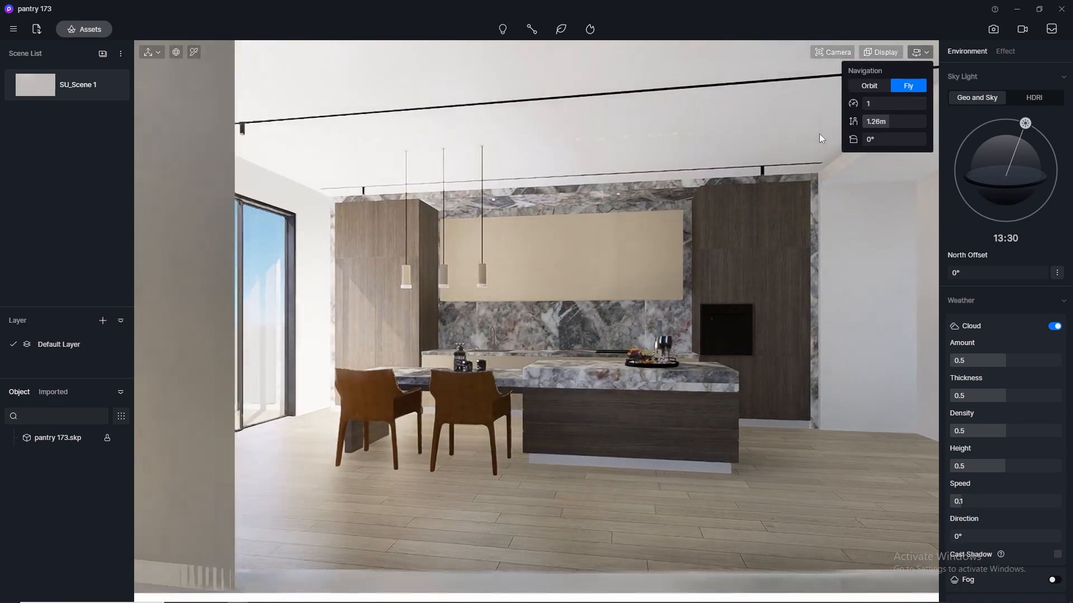
{"action": "key", "text": "w"}
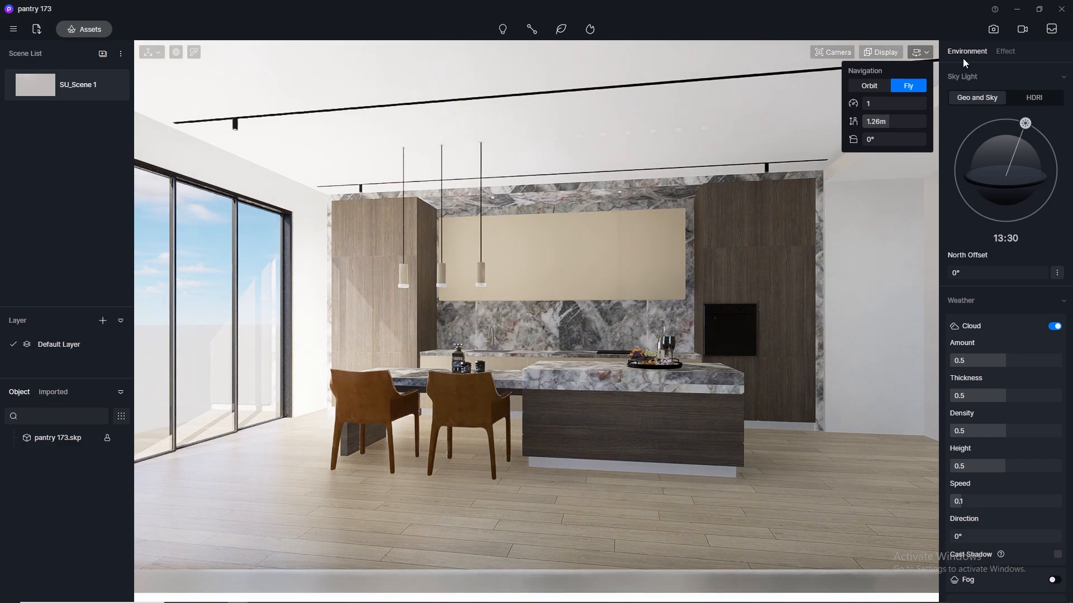
{"action": "key", "text": "e"}
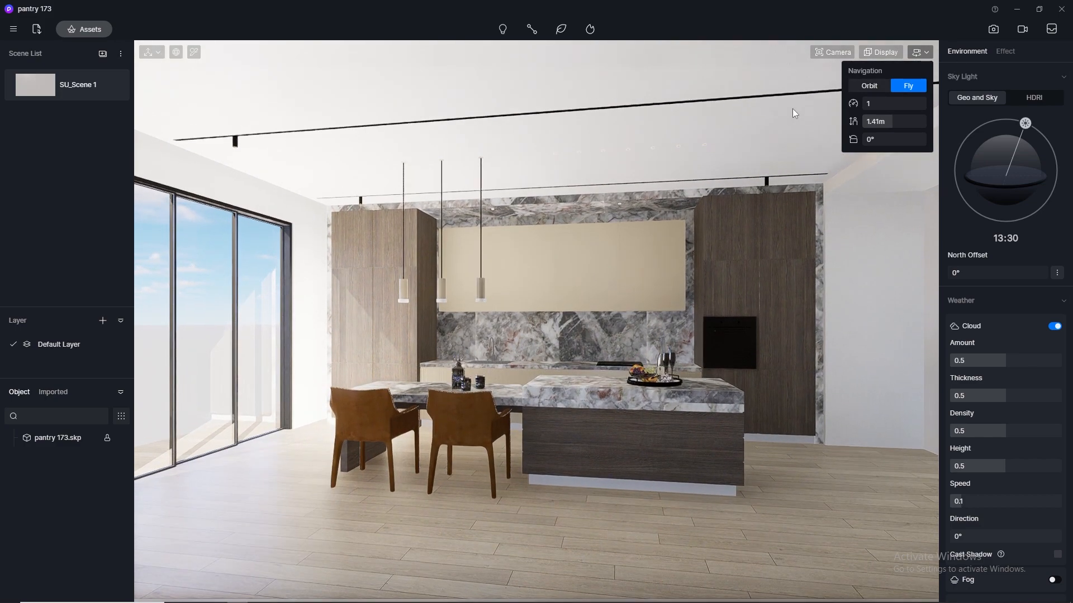
{"action": "key", "text": "e"}
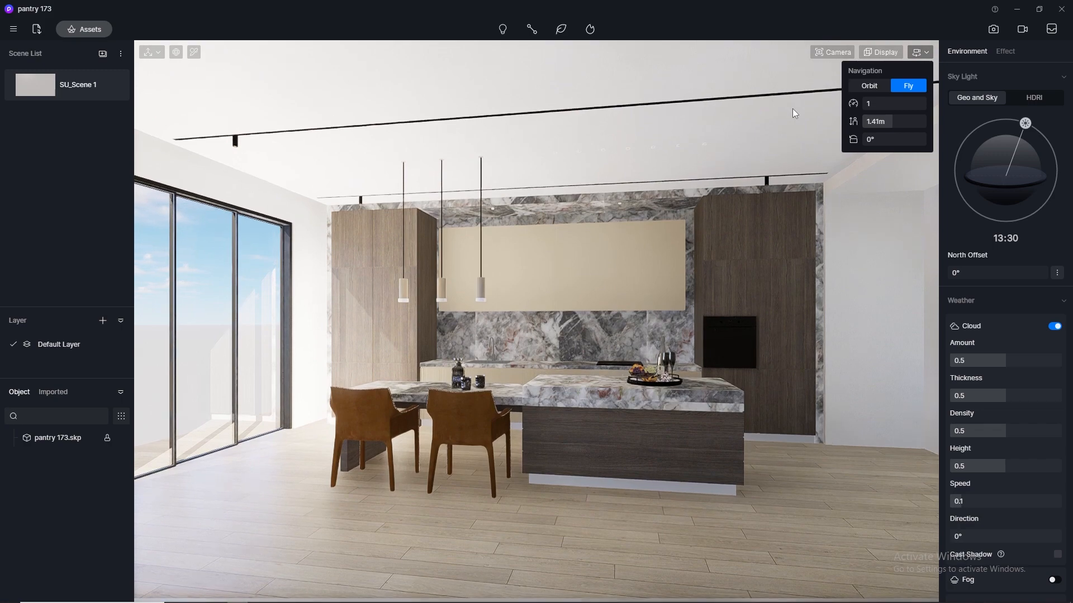
Set the image render output to the 2K preset and update SU_Scene 1 with the current camera view.
{"action": "left_click", "coordinate": [993, 30]}
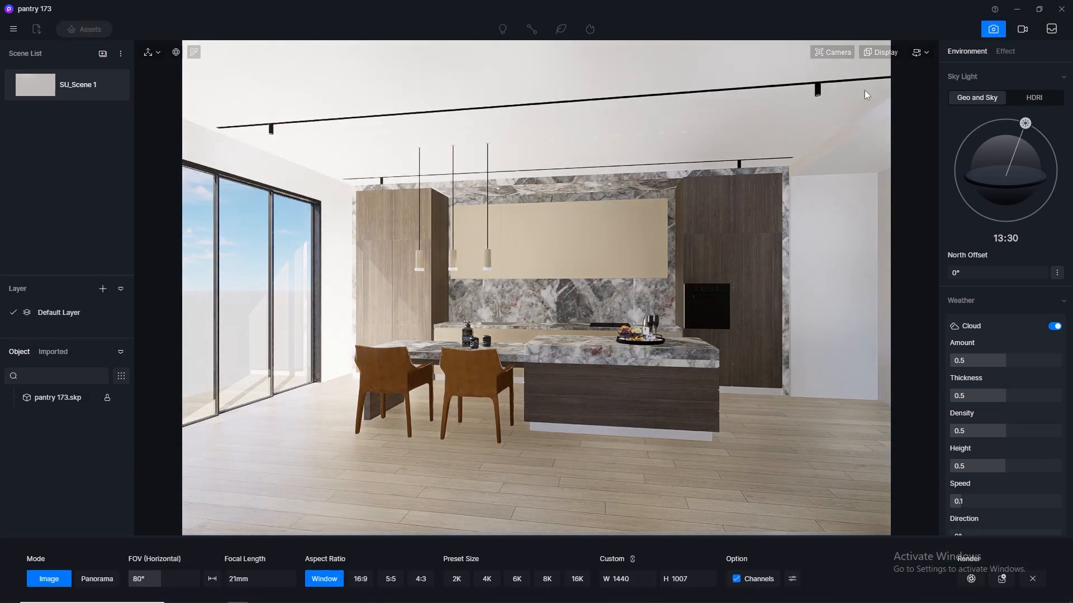
{"action": "left_click", "coordinate": [456, 579]}
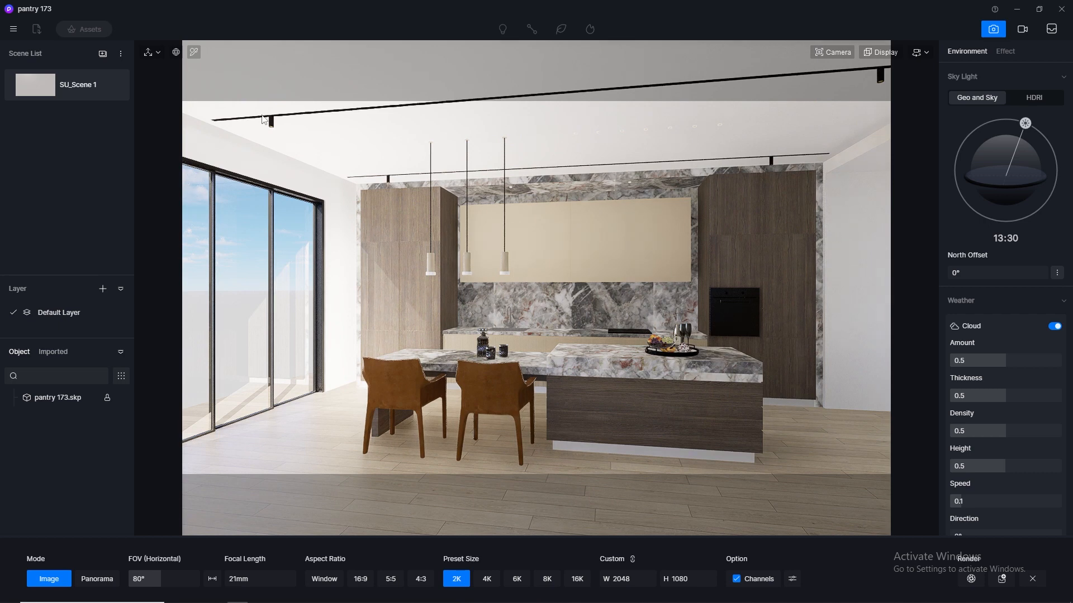
{"action": "left_click", "coordinate": [115, 86]}
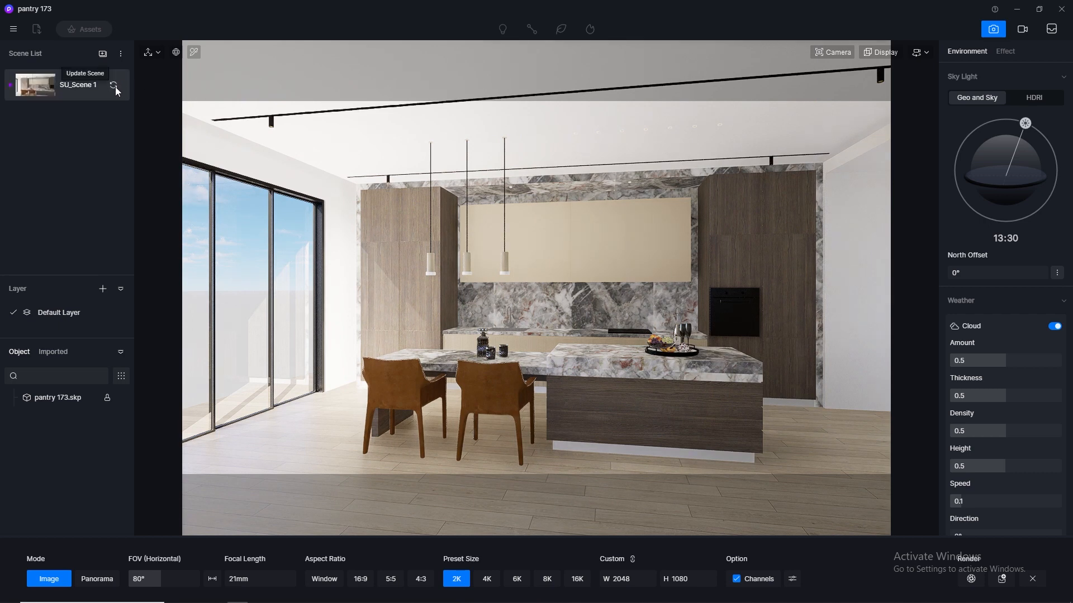
Save the D5 Render project.
{"action": "left_click", "coordinate": [16, 30]}
{"action": "mouse_move", "coordinate": [67, 53]}
{"action": "left_click", "coordinate": [168, 120]}
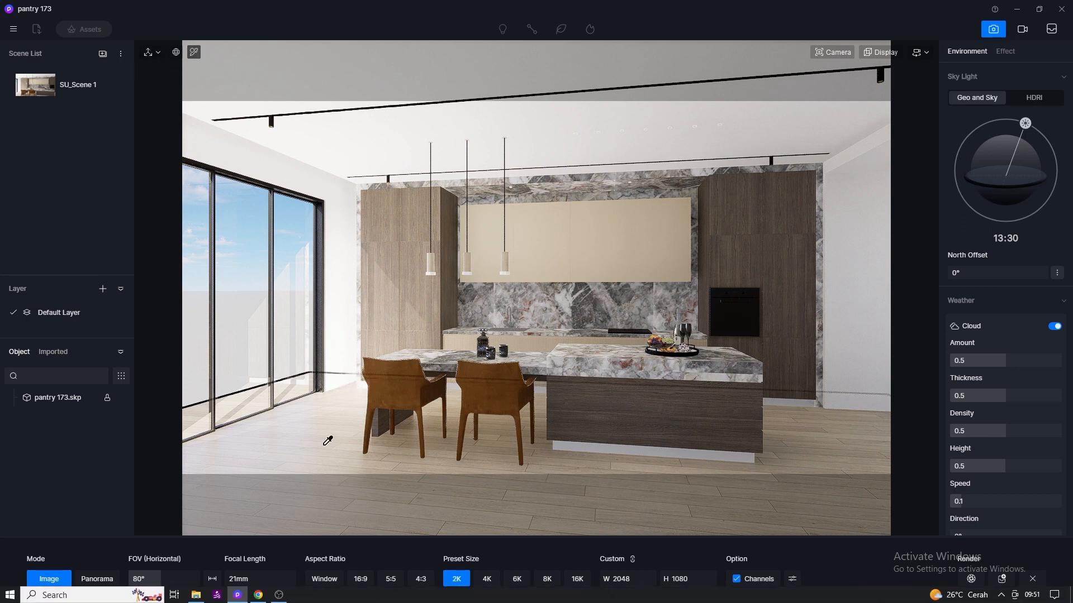
Copy the parq floor material's base color map into its normal map.
{"action": "left_click", "coordinate": [321, 427]}
{"action": "left_click", "coordinate": [1030, 215]}
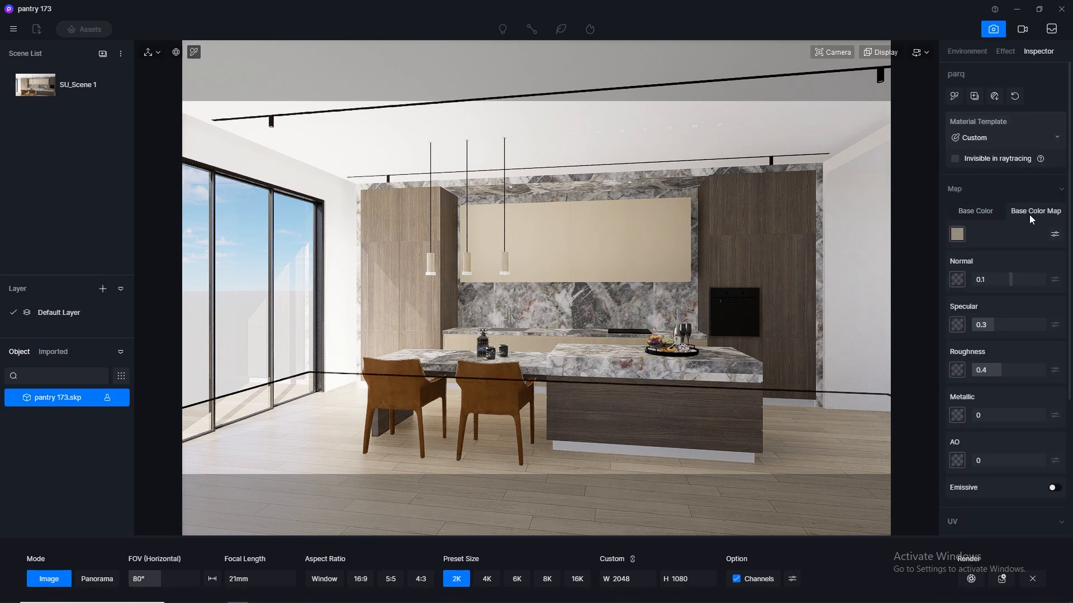
{"action": "right_click", "coordinate": [965, 240]}
{"action": "left_click", "coordinate": [980, 316]}
{"action": "right_click", "coordinate": [961, 280]}
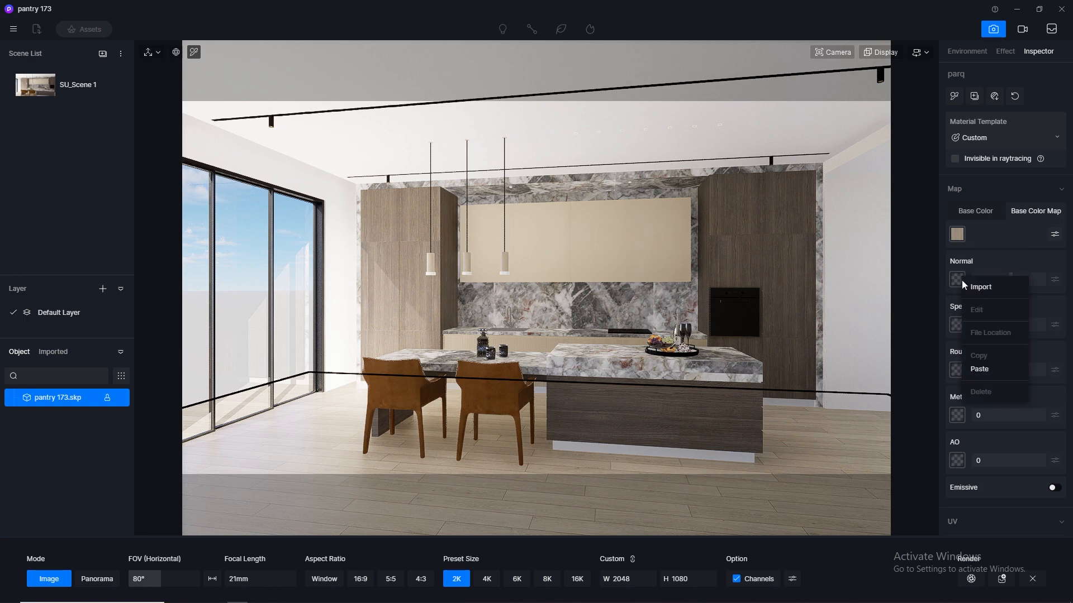
{"action": "left_click", "coordinate": [985, 369]}
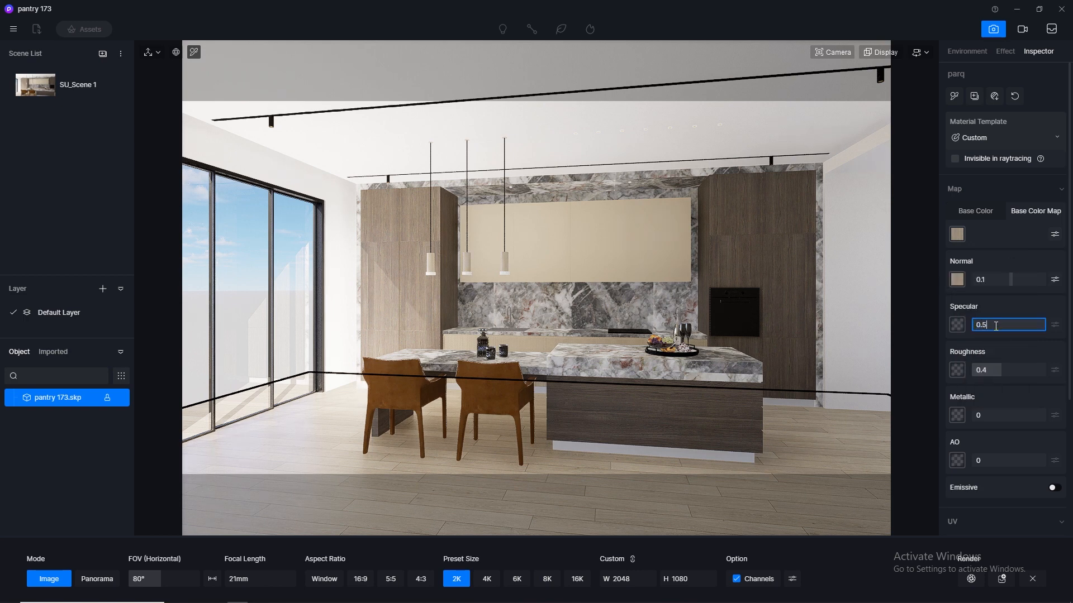
Set the parq floor material's specular to 0.5 and roughness to 0.3.
{"action": "key", "text": "Return"}
{"action": "left_click", "coordinate": [998, 371]}
{"action": "type", "text": "0"}
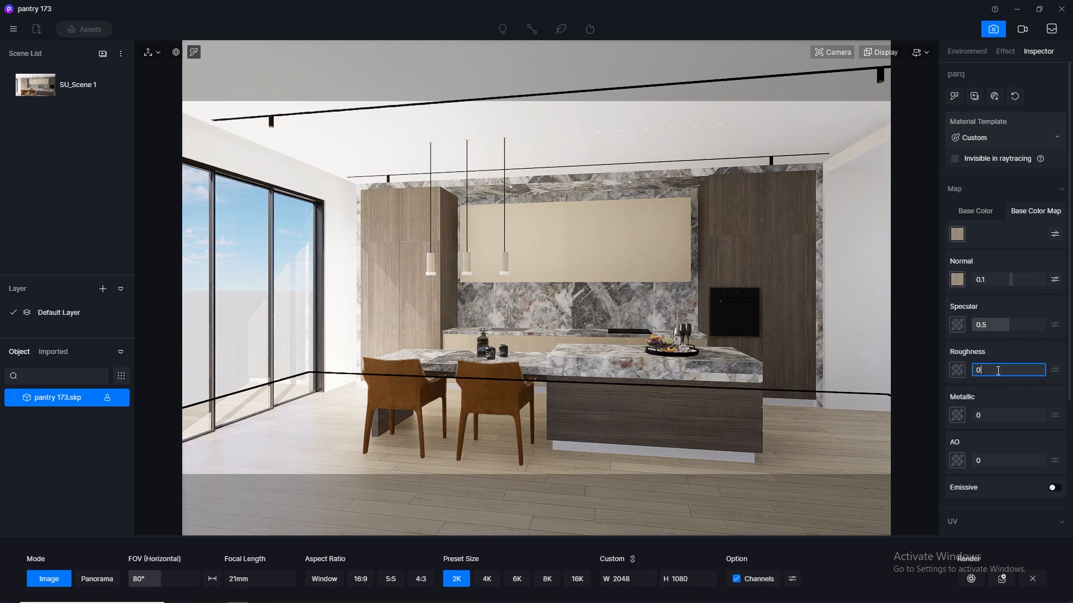
{"action": "key", "text": "Return"}
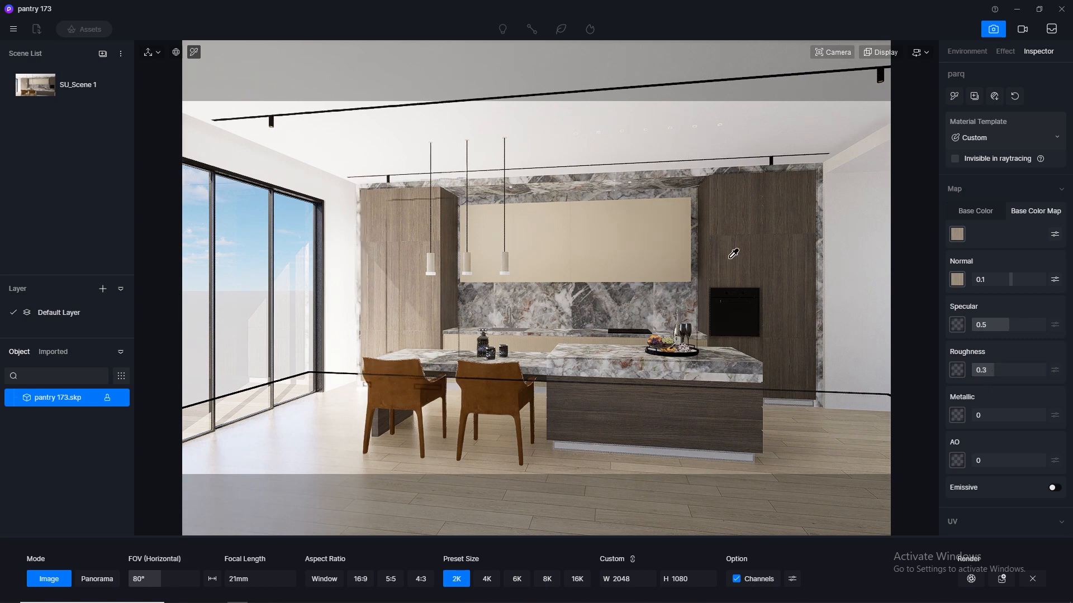
Copy the veneer 1 cabinet material's base color map into its normal map, with specular 0.5 and roughness 0.3.
{"action": "left_click", "coordinate": [736, 190]}
{"action": "right_click", "coordinate": [957, 234]}
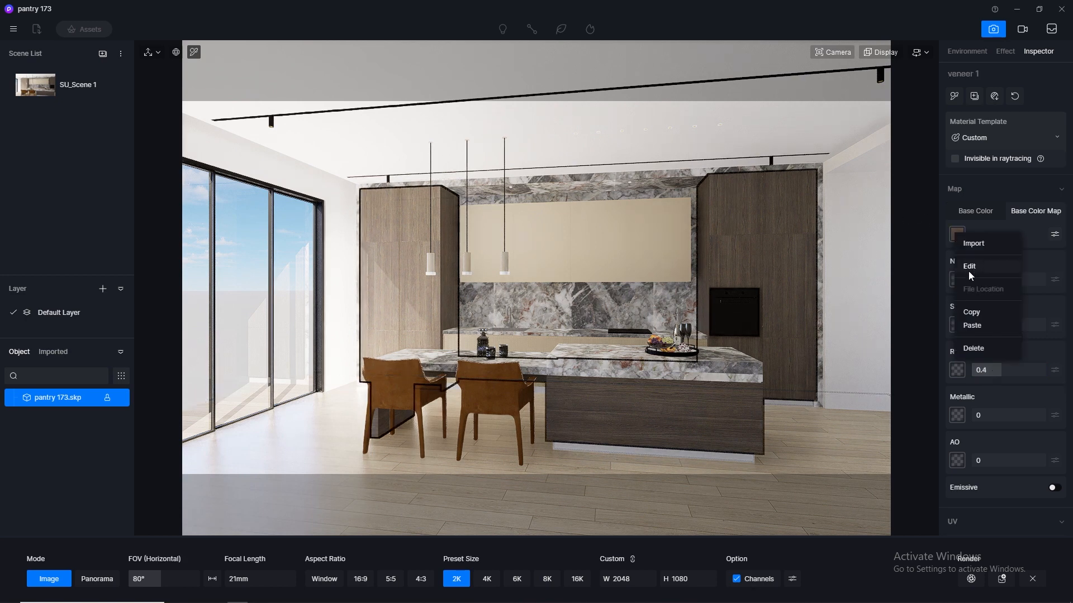
{"action": "left_click", "coordinate": [972, 313]}
{"action": "right_click", "coordinate": [959, 280]}
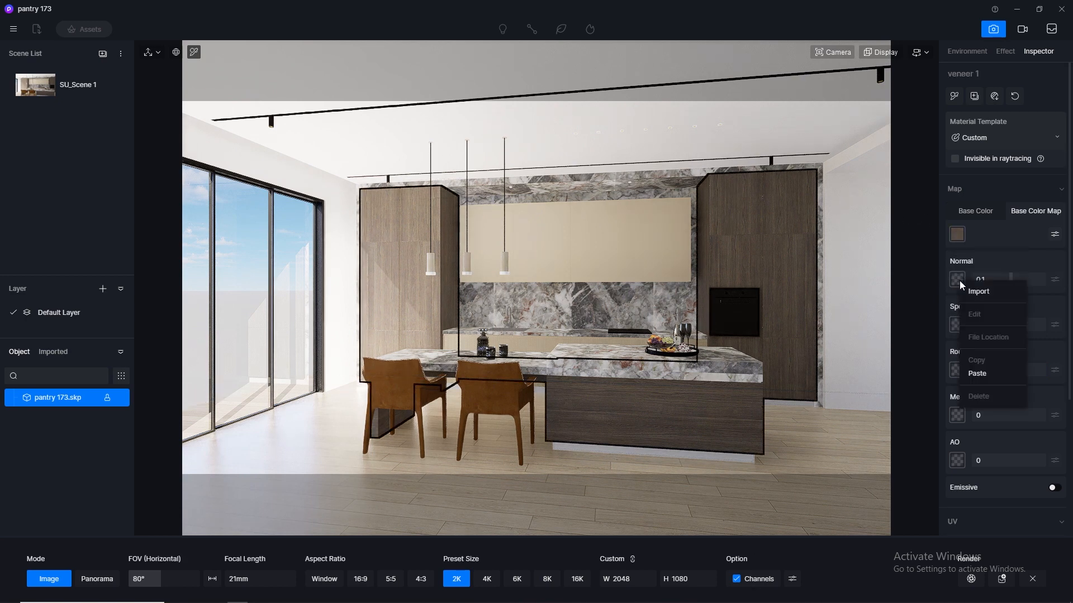
{"action": "left_click", "coordinate": [976, 365]}
{"action": "left_click", "coordinate": [995, 328]}
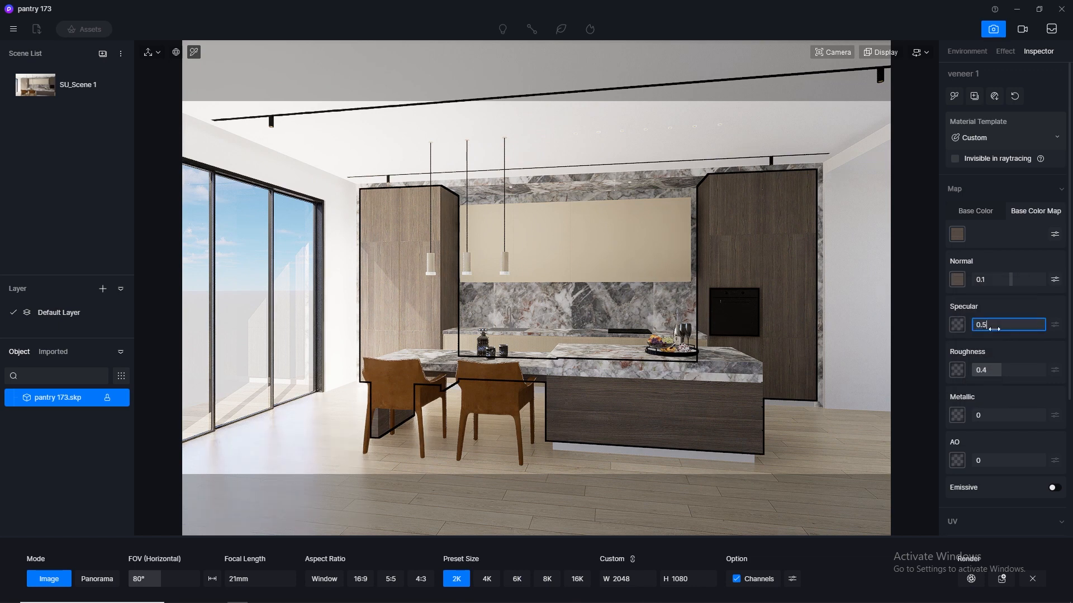
{"action": "key", "text": "Return"}
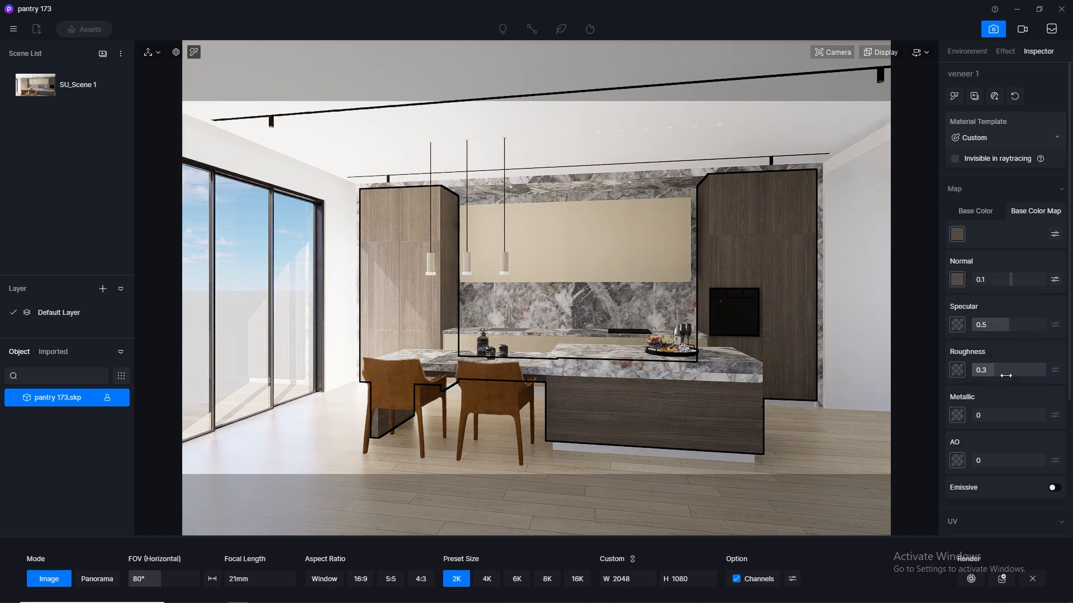
Set the specular to 0.5 and roughness to 0.3 on the beige upper cabinets' paint doff sc material.
{"action": "left_click", "coordinate": [641, 224]}
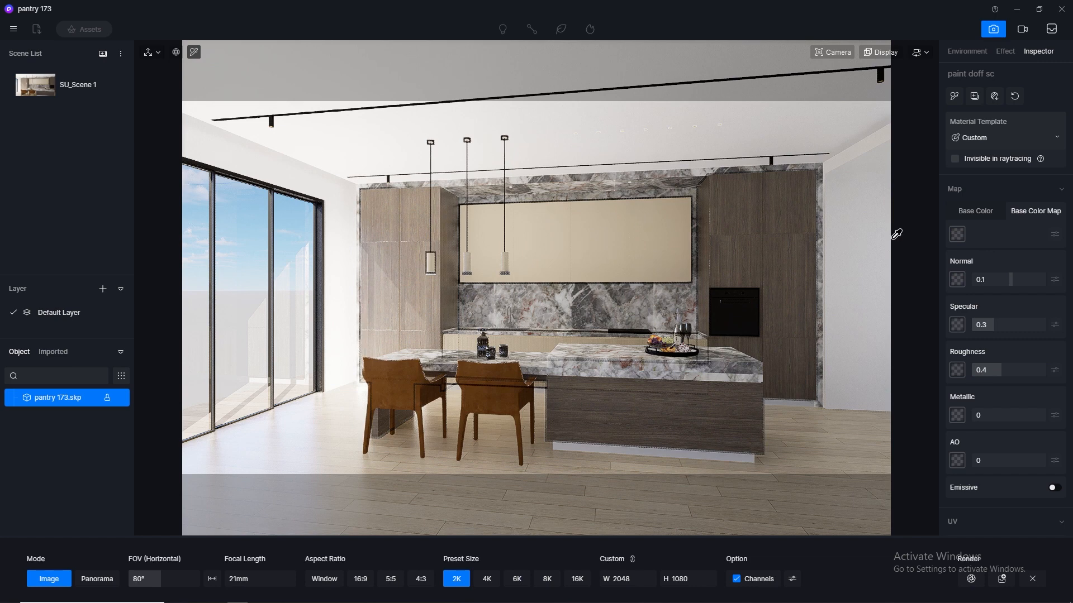
{"action": "left_click", "coordinate": [970, 211]}
{"action": "left_click", "coordinate": [999, 329]}
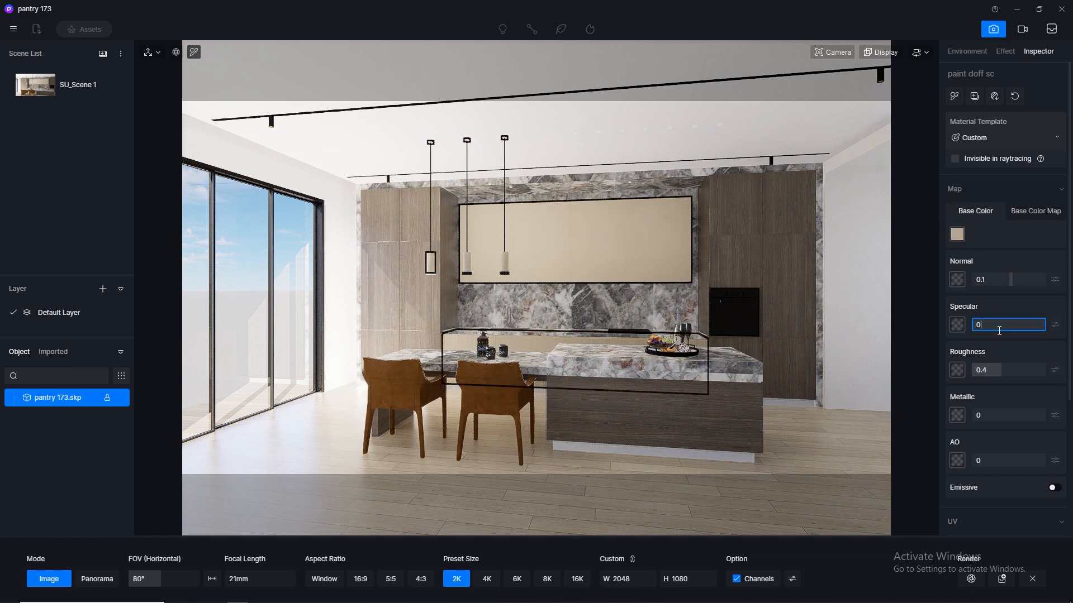
{"action": "key", "text": "Return"}
{"action": "left_click", "coordinate": [997, 370]}
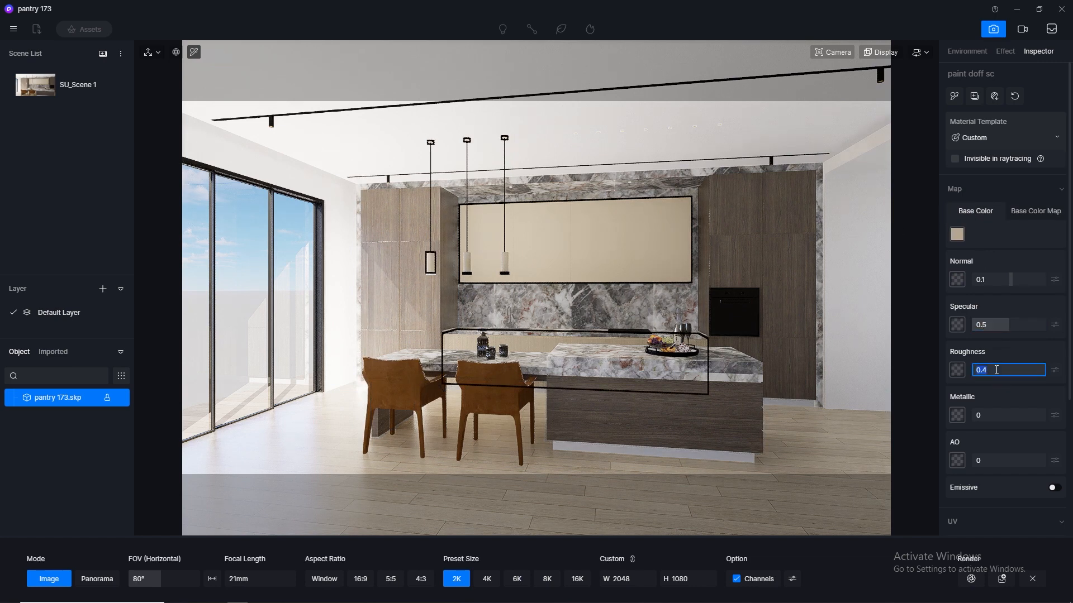
{"action": "type", "text": "0.3"}
{"action": "key", "text": "Return"}
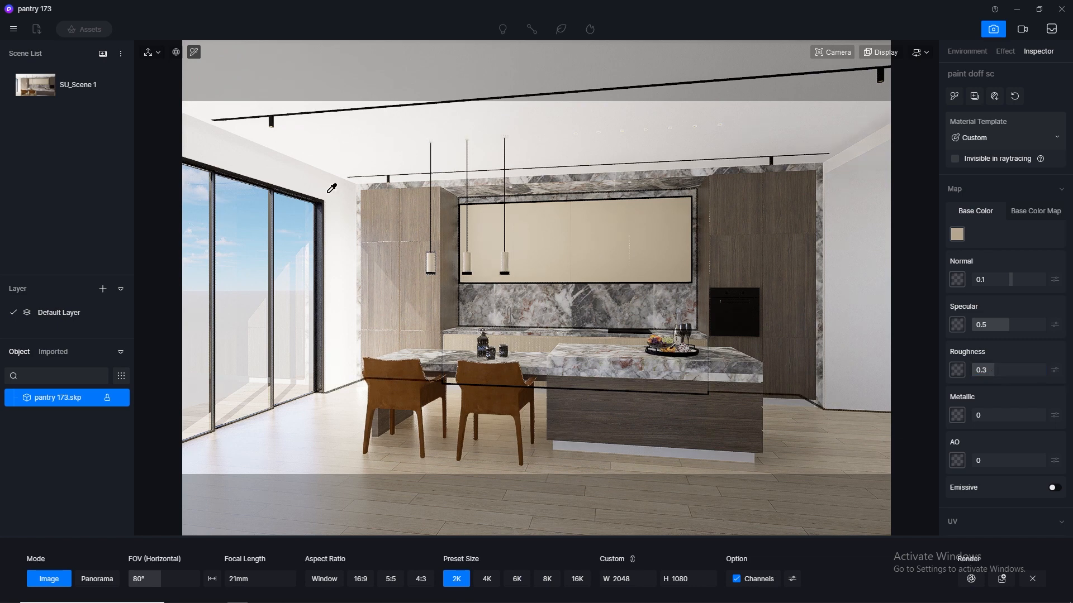
Set the specular to 0.5 and roughness to 0.3 on the black anth material of the ceiling track and window frames.
{"action": "left_click", "coordinate": [276, 115]}
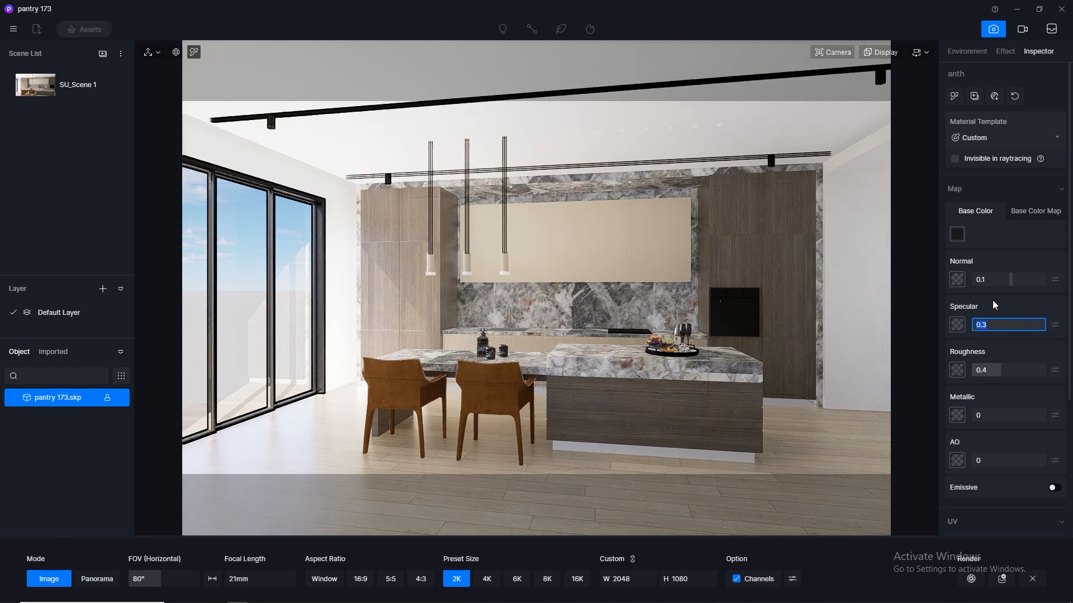
{"action": "type", "text": "0.5"}
{"action": "left_click", "coordinate": [1000, 368]}
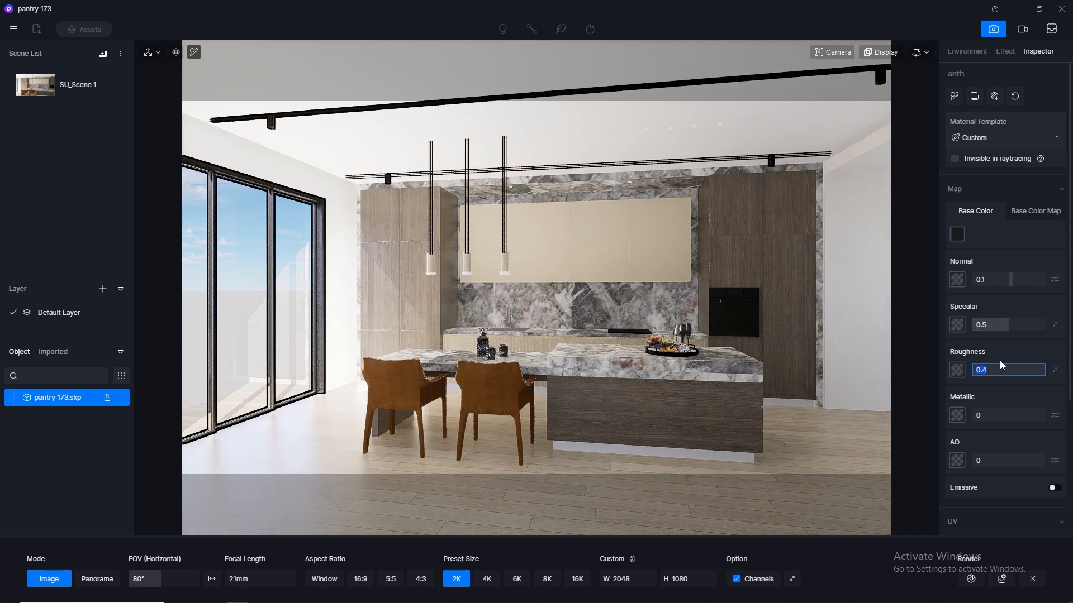
{"action": "type", "text": "0.3"}
{"action": "key", "text": "Return"}
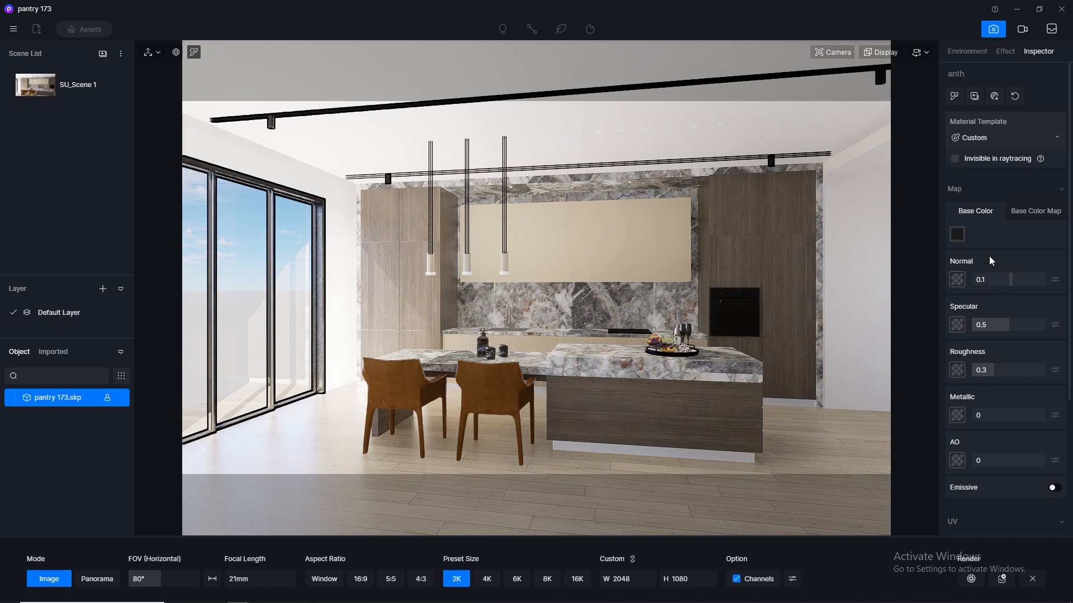
Set the marble wall material's normal to 0, specular to 0.5 and roughness to 0.3.
{"action": "left_click", "coordinate": [579, 192]}
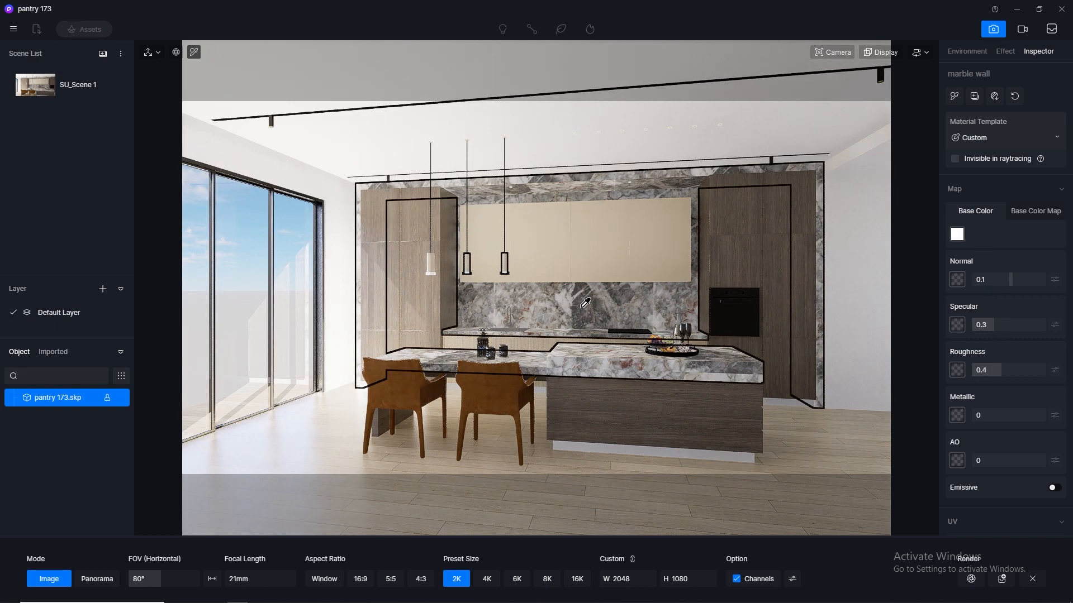
{"action": "left_click", "coordinate": [1033, 211]}
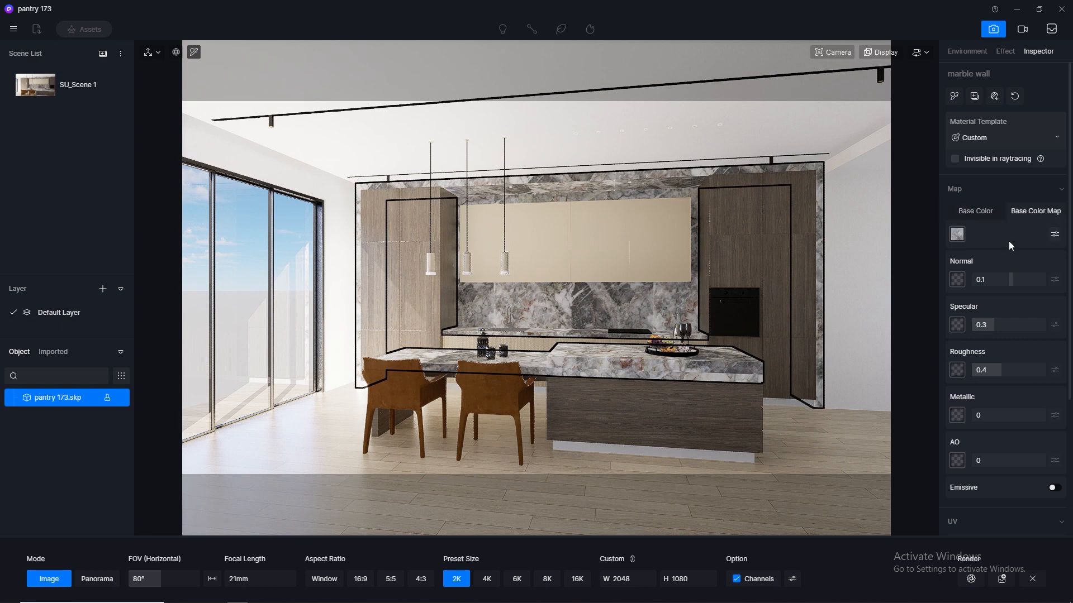
{"action": "left_click", "coordinate": [999, 279]}
{"action": "type", "text": "0"}
{"action": "key", "text": "Tab"}
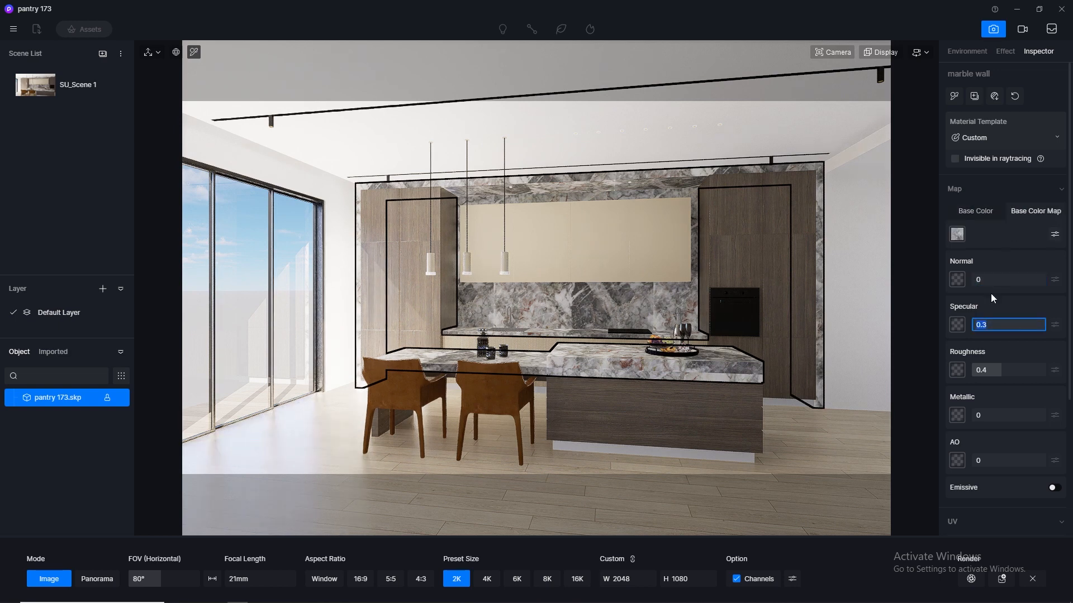
{"action": "type", "text": "0.5"}
{"action": "key", "text": "Return"}
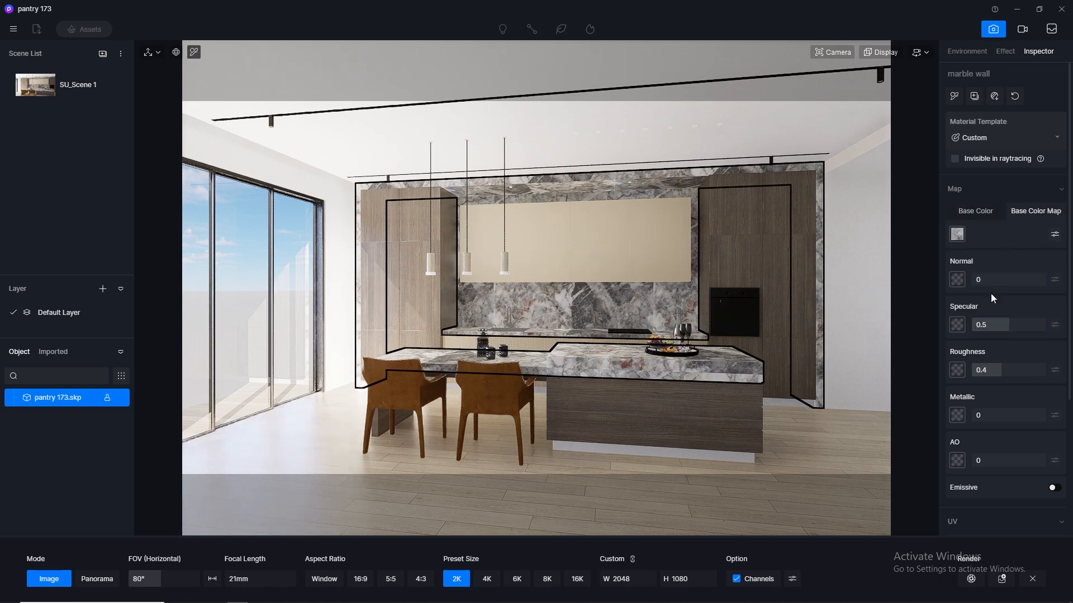
{"action": "left_click", "coordinate": [996, 368]}
{"action": "type", "text": "0.3"}
{"action": "key", "text": "Return"}
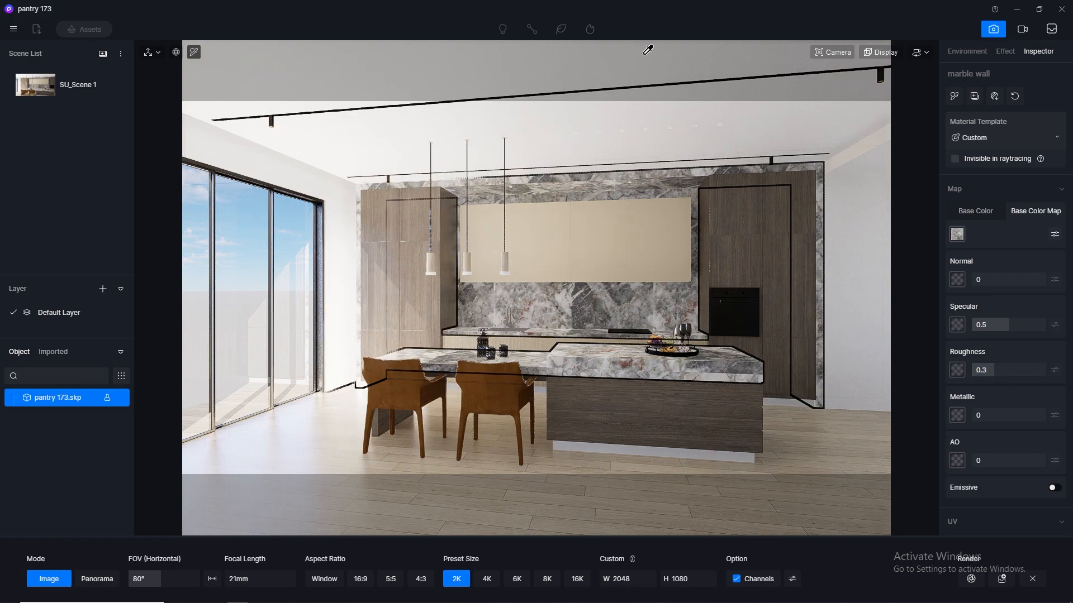
Leave the image render mode and apply the Normal Glass material from the online asset library to the window panes.
{"action": "left_click", "coordinate": [995, 31]}
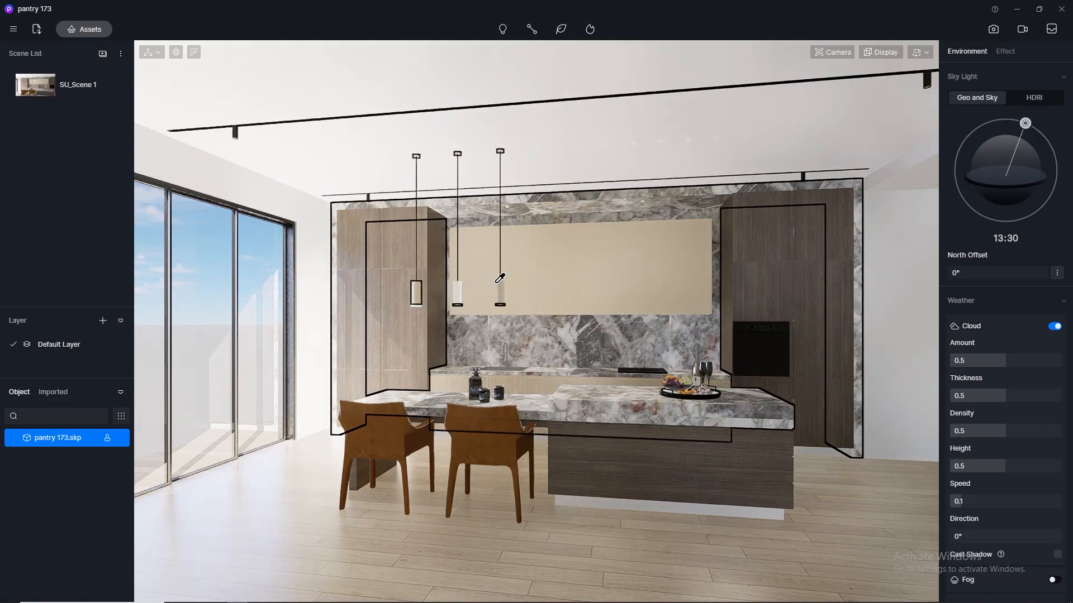
{"action": "left_click", "coordinate": [88, 30]}
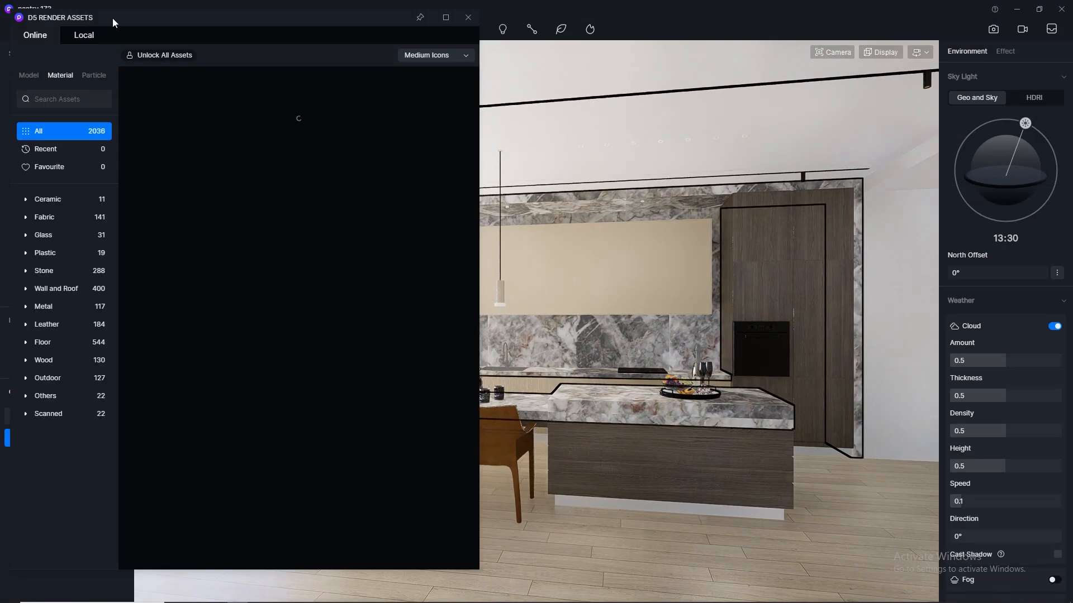
{"action": "left_click_drag", "start_coordinate": [112, 18], "coordinate": [531, 81]}
{"action": "left_click", "coordinate": [498, 297]}
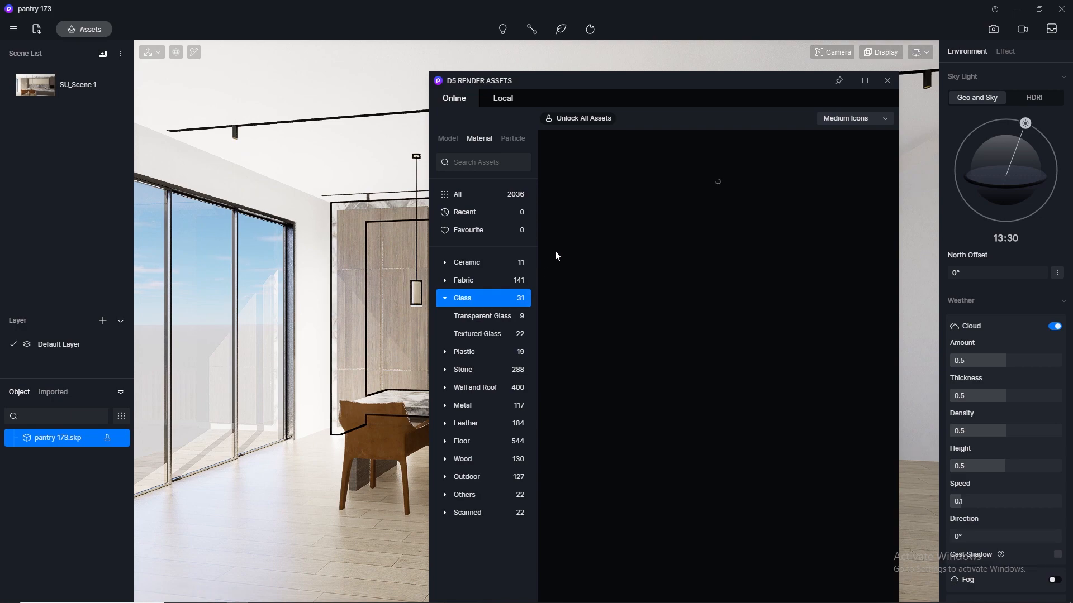
{"action": "left_click_drag", "start_coordinate": [717, 454], "coordinate": [199, 307]}
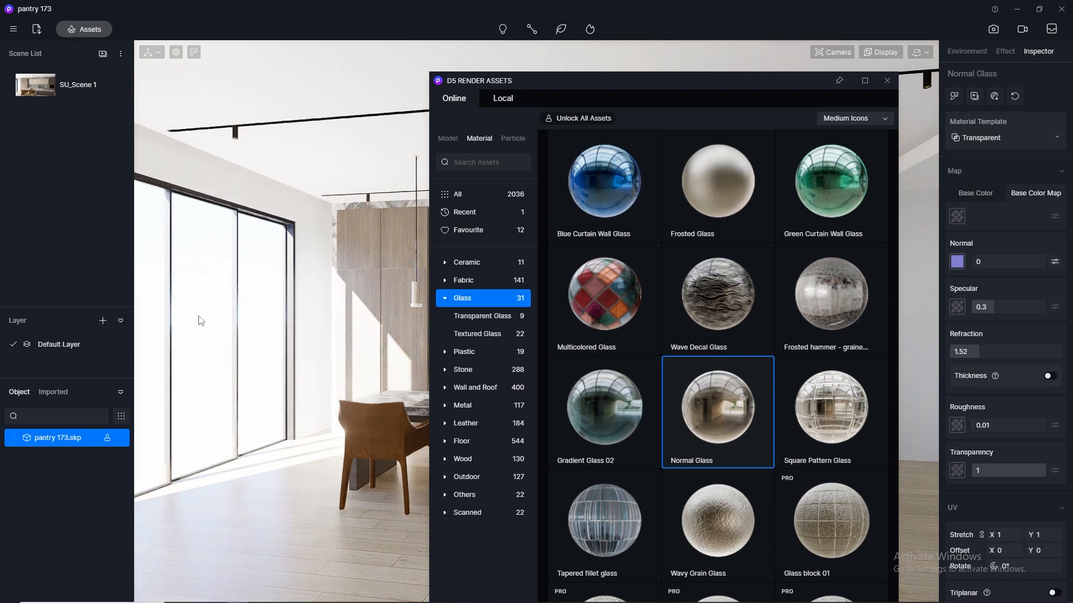
{"action": "left_click", "coordinate": [878, 84]}
Copy the ceiling's plaster material base color map into its normal map.
{"action": "left_click", "coordinate": [195, 54]}
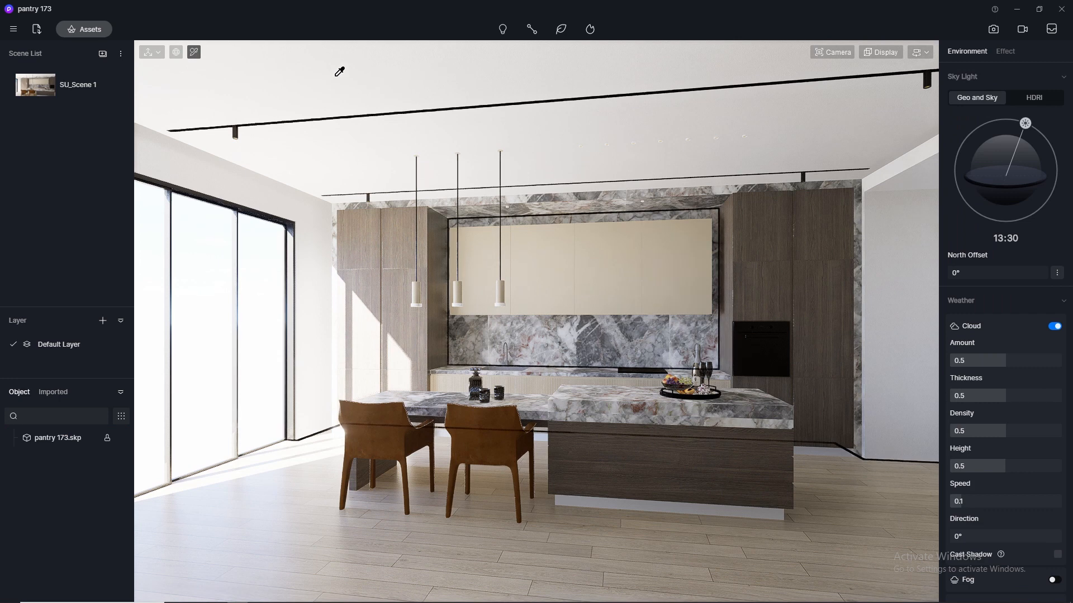
{"action": "left_click", "coordinate": [336, 75]}
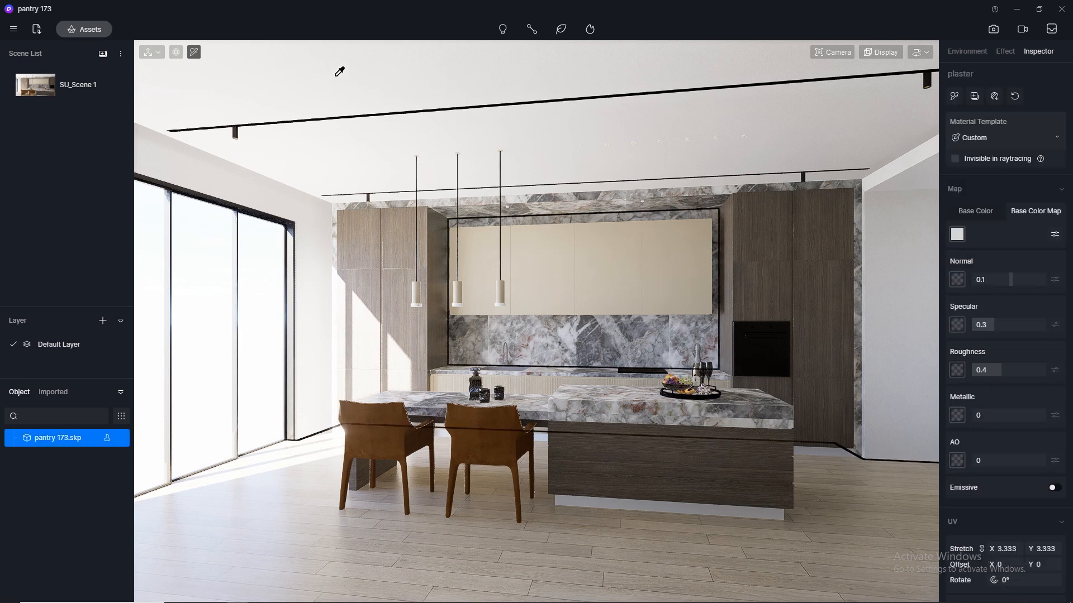
{"action": "right_click", "coordinate": [961, 237]}
{"action": "left_click", "coordinate": [983, 317]}
{"action": "right_click", "coordinate": [958, 281]}
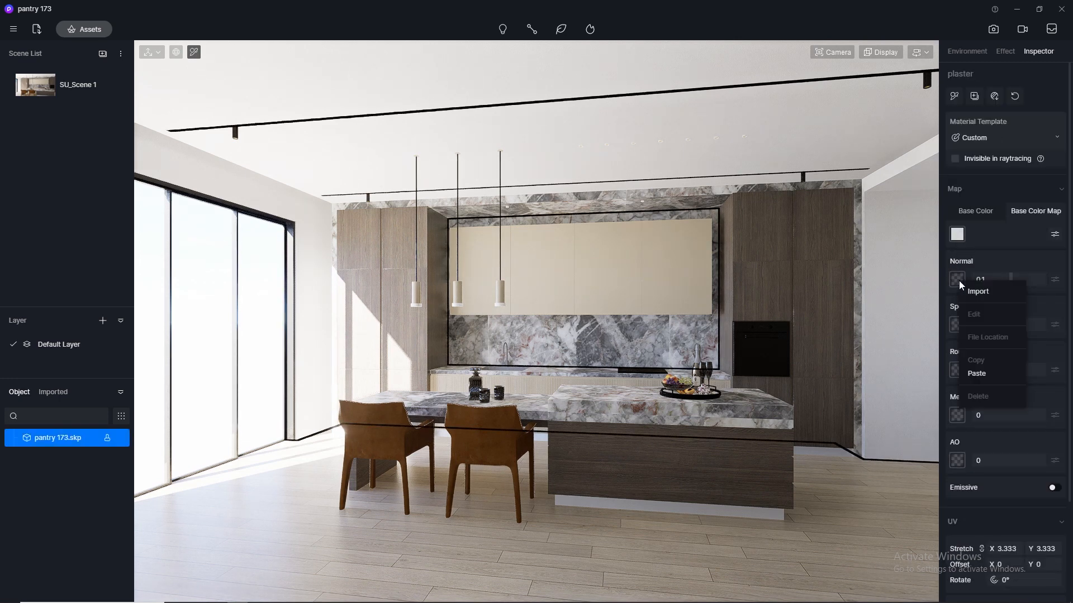
{"action": "left_click", "coordinate": [979, 373]}
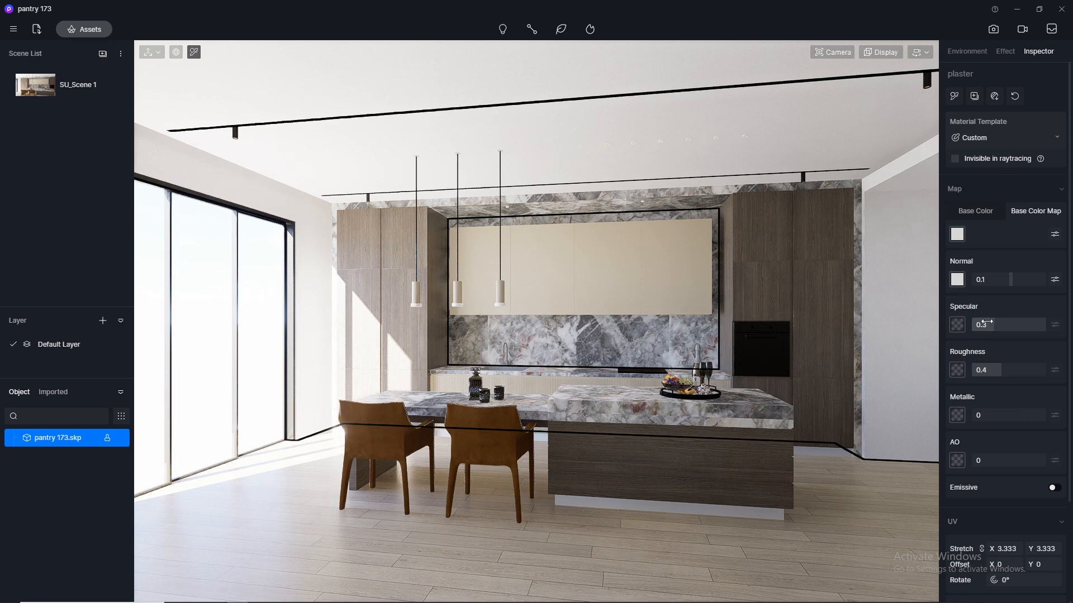
Set the plaster material's roughness to 0.8 and specular to 0.5.
{"action": "left_click", "coordinate": [986, 323]}
{"action": "left_click", "coordinate": [1020, 370]}
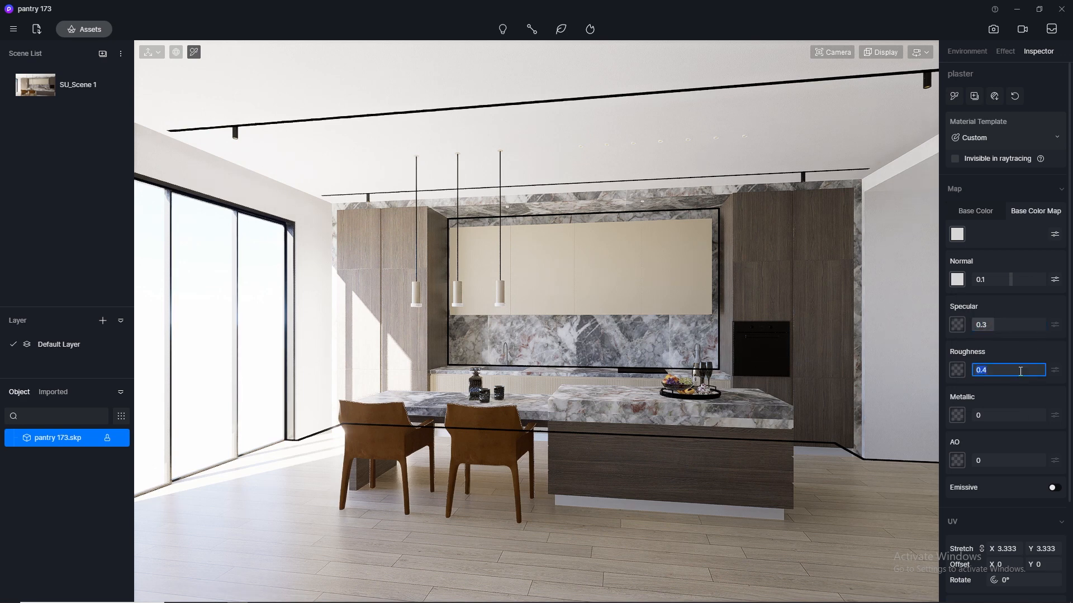
{"action": "type", "text": "0.8"}
{"action": "key", "text": "Return"}
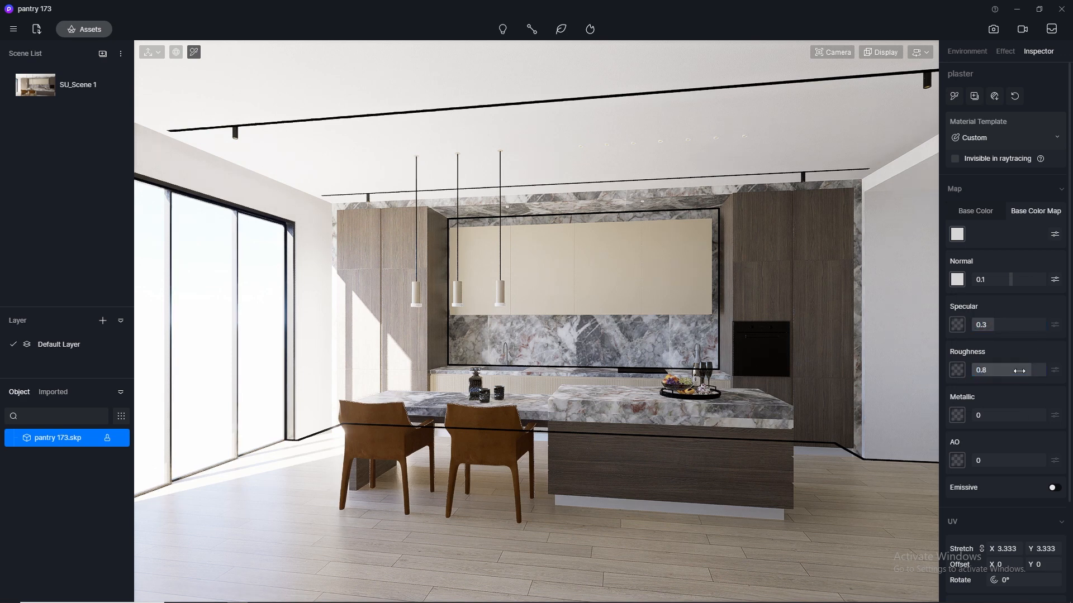
{"action": "left_click", "coordinate": [1002, 330]}
{"action": "type", "text": "0.5"}
{"action": "key", "text": "Return"}
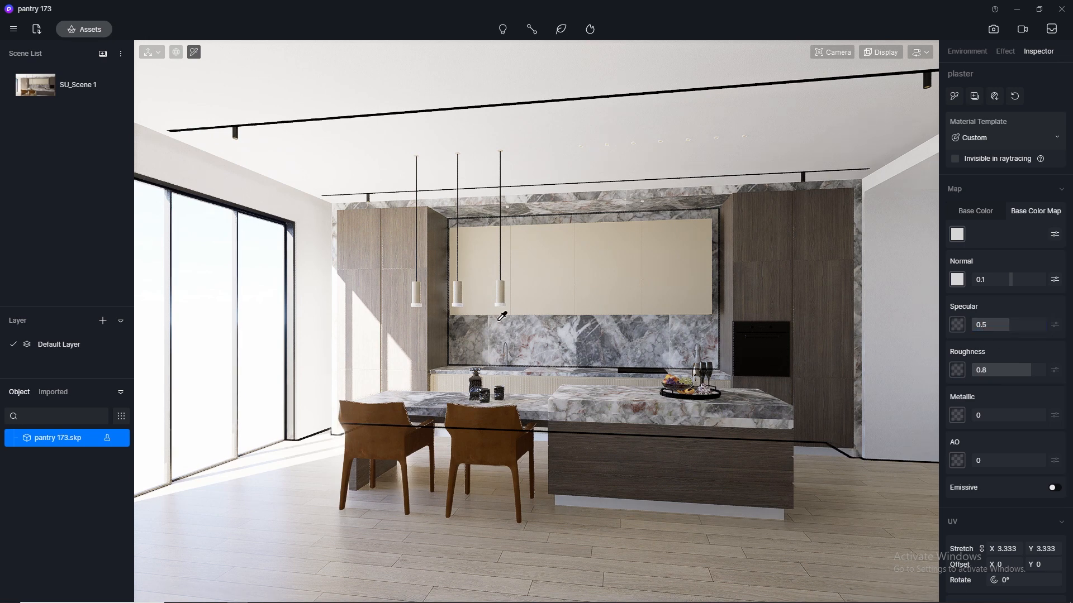
Apply the Taurillon Leather material from the asset library's Leather category to the dining chairs.
{"action": "left_click", "coordinate": [87, 29]}
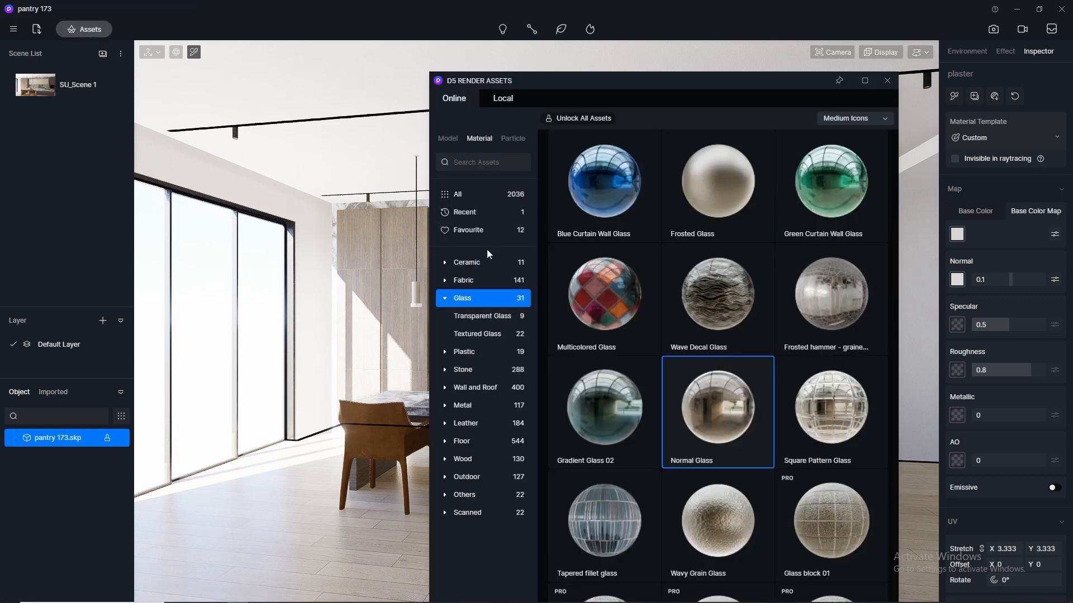
{"action": "left_click", "coordinate": [469, 423]}
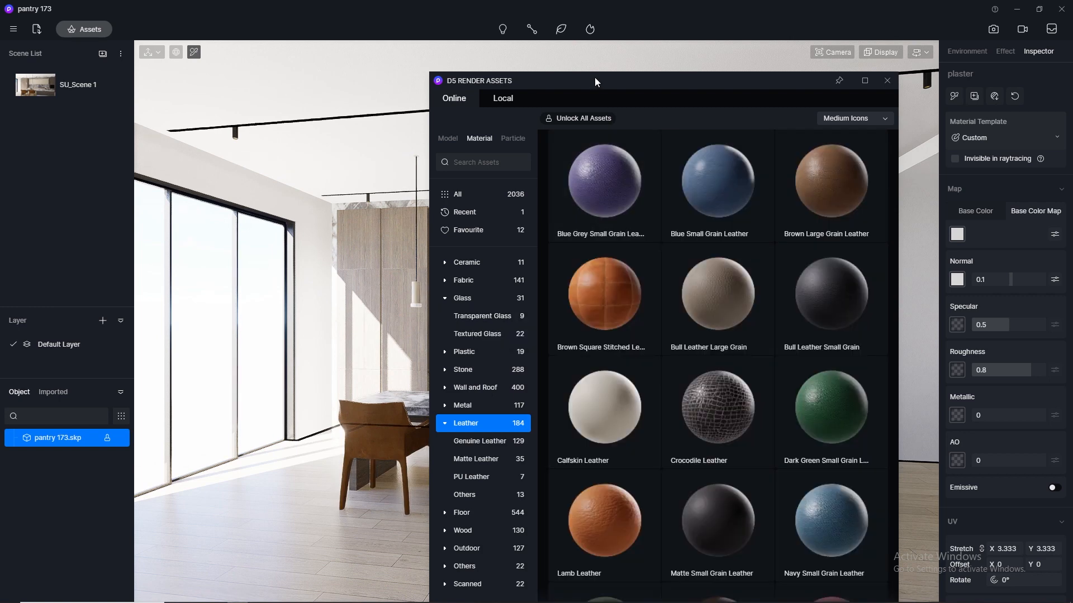
{"action": "left_click_drag", "start_coordinate": [595, 81], "coordinate": [661, 45]}
{"action": "scroll", "coordinate": [785, 364], "scroll_direction": "down", "scroll_amount": 5}
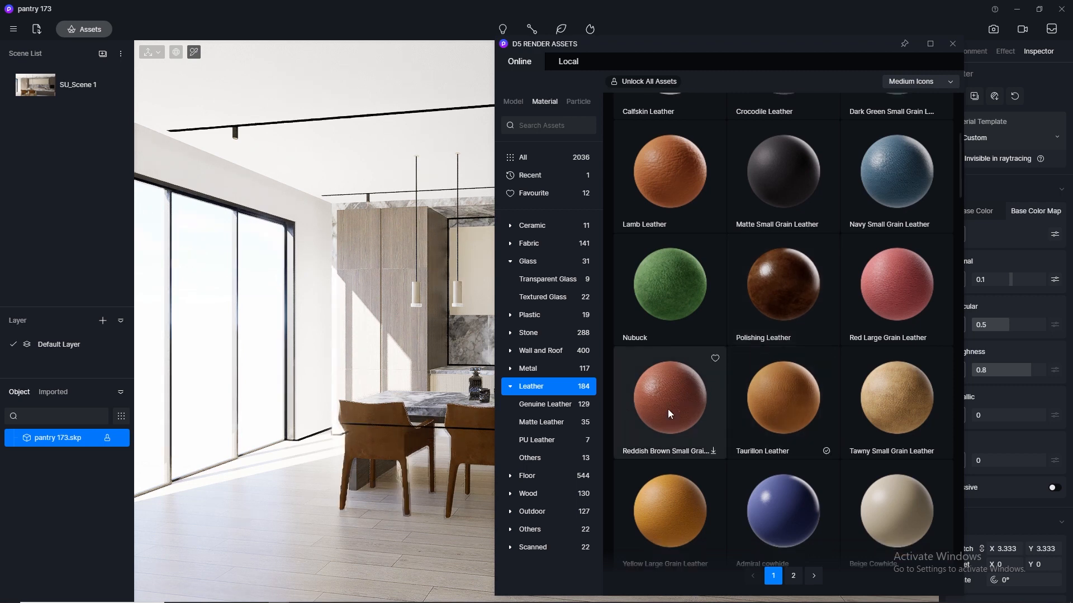
{"action": "left_click", "coordinate": [793, 408]}
{"action": "left_click_drag", "start_coordinate": [587, 448], "coordinate": [471, 442]}
{"action": "left_click", "coordinate": [471, 442]}
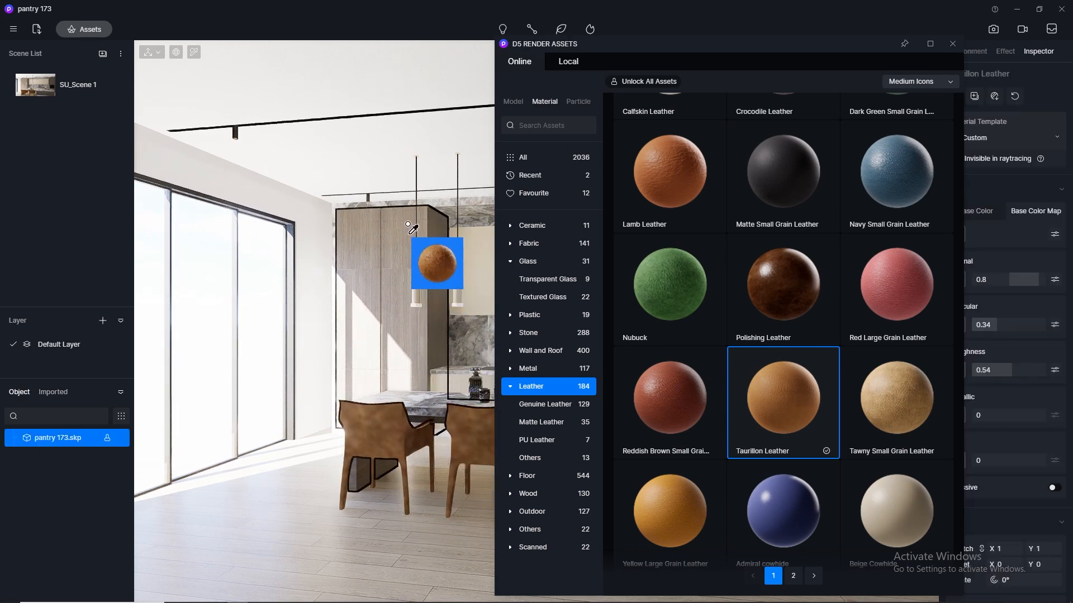
{"action": "left_click", "coordinate": [953, 43]}
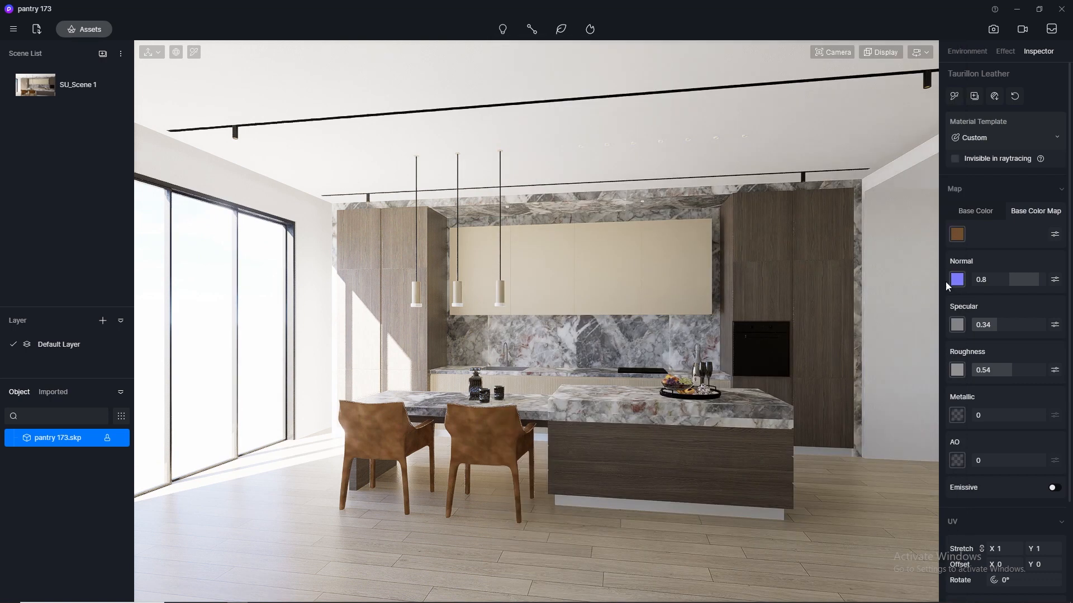
Try UV stretch values of 2 and 30 on the chairs' Taurillon Leather and check the grain up close.
{"action": "scroll", "coordinate": [1035, 484], "scroll_direction": "down", "scroll_amount": 1}
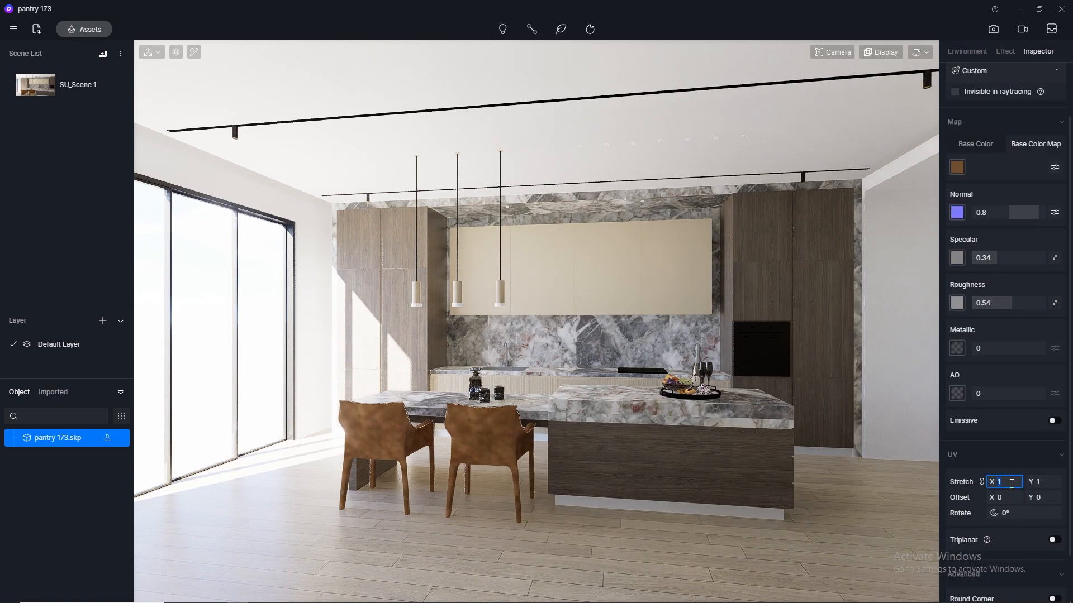
{"action": "type", "text": "2"}
{"action": "key", "text": "Return"}
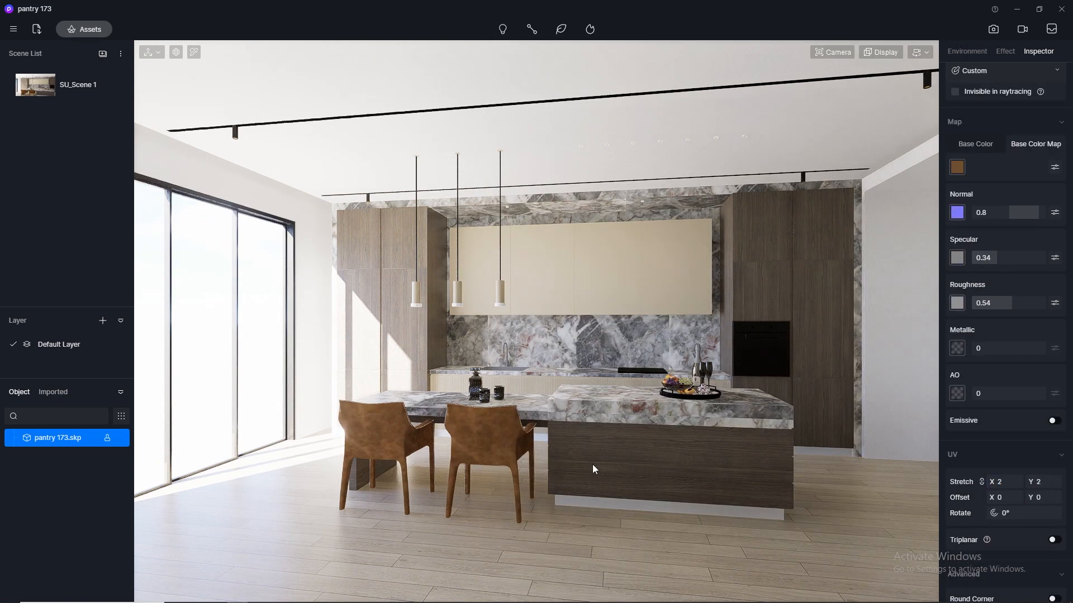
{"action": "scroll", "coordinate": [481, 456], "scroll_direction": "up", "scroll_amount": 2}
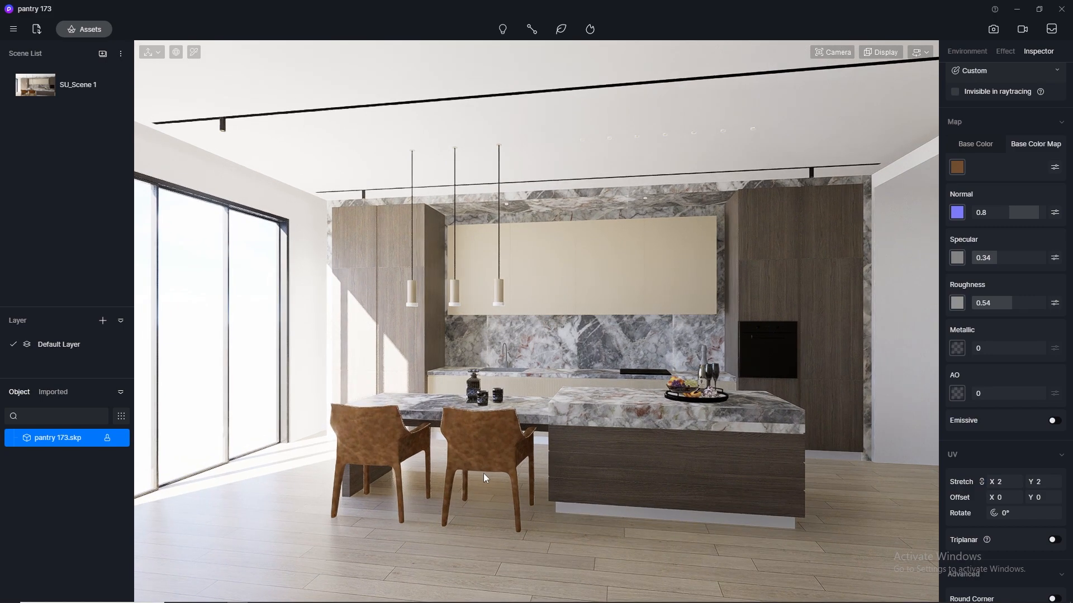
{"action": "scroll", "coordinate": [484, 474], "scroll_direction": "up", "scroll_amount": 2}
{"action": "scroll", "coordinate": [485, 478], "scroll_direction": "up", "scroll_amount": 3}
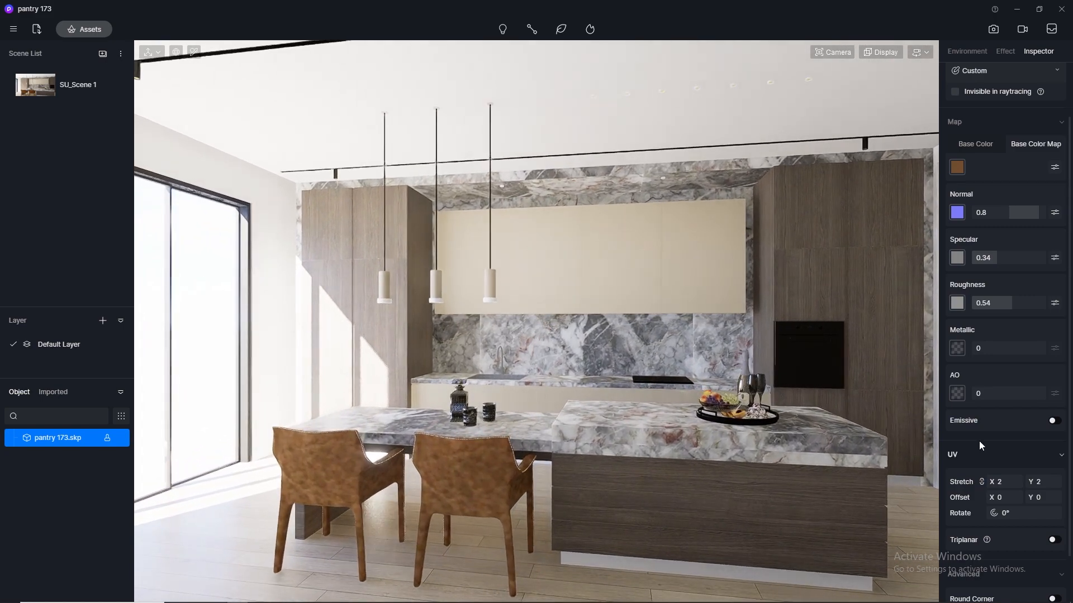
{"action": "left_click", "coordinate": [1012, 487]}
{"action": "type", "text": "30"}
{"action": "key", "text": "Return"}
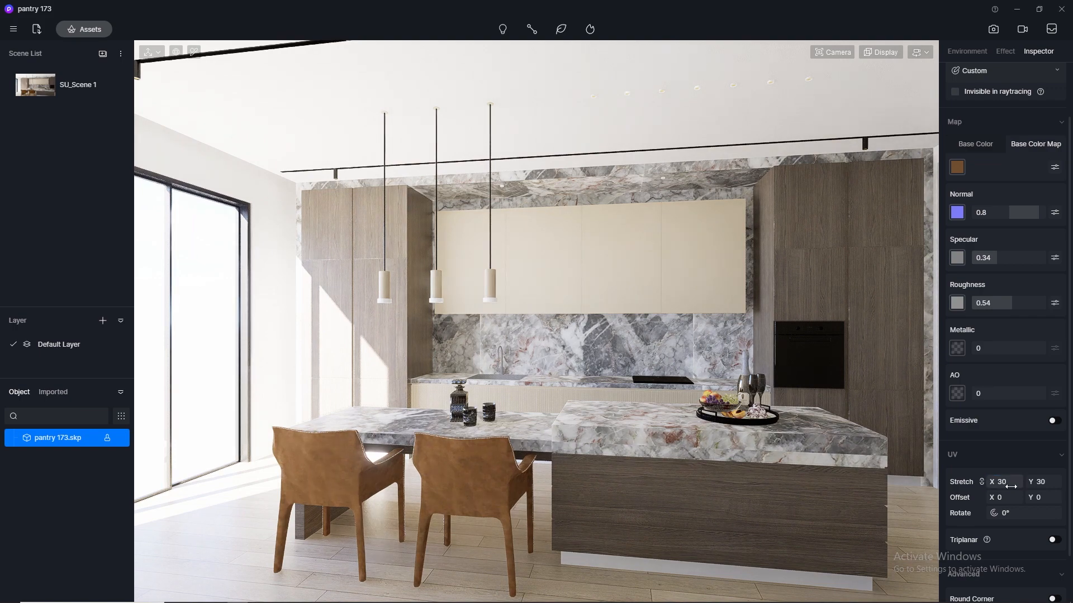
{"action": "right_click_drag", "start_coordinate": [454, 474], "coordinate": [478, 413]}
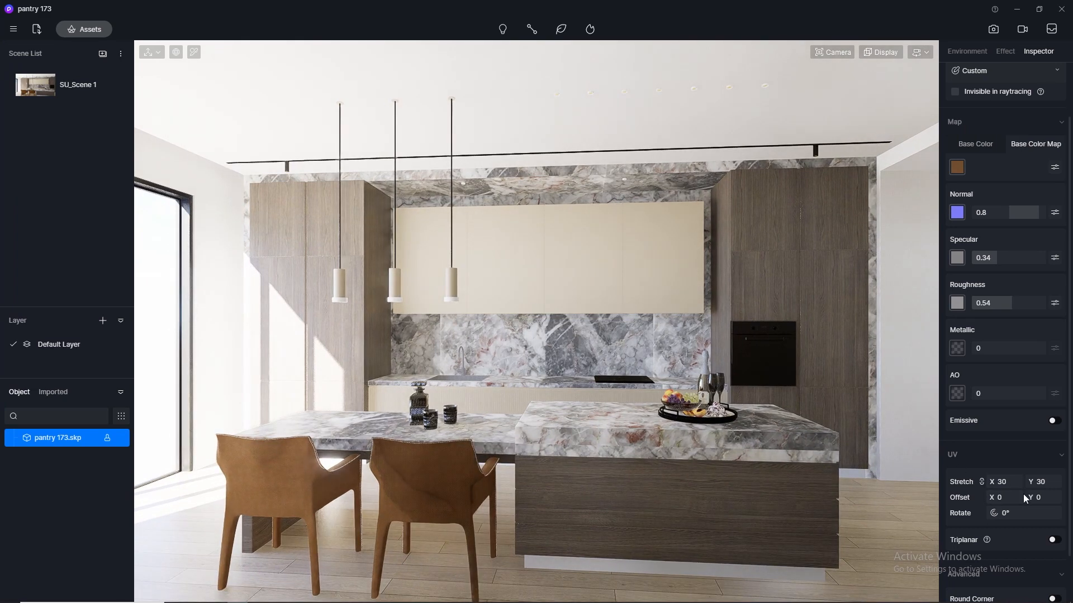
Try a UV stretch of 10 on the chair leather, set it to 20, and return to the SU_Scene 1 view.
{"action": "left_click", "coordinate": [1013, 482]}
{"action": "type", "text": "10"}
{"action": "key", "text": "Return"}
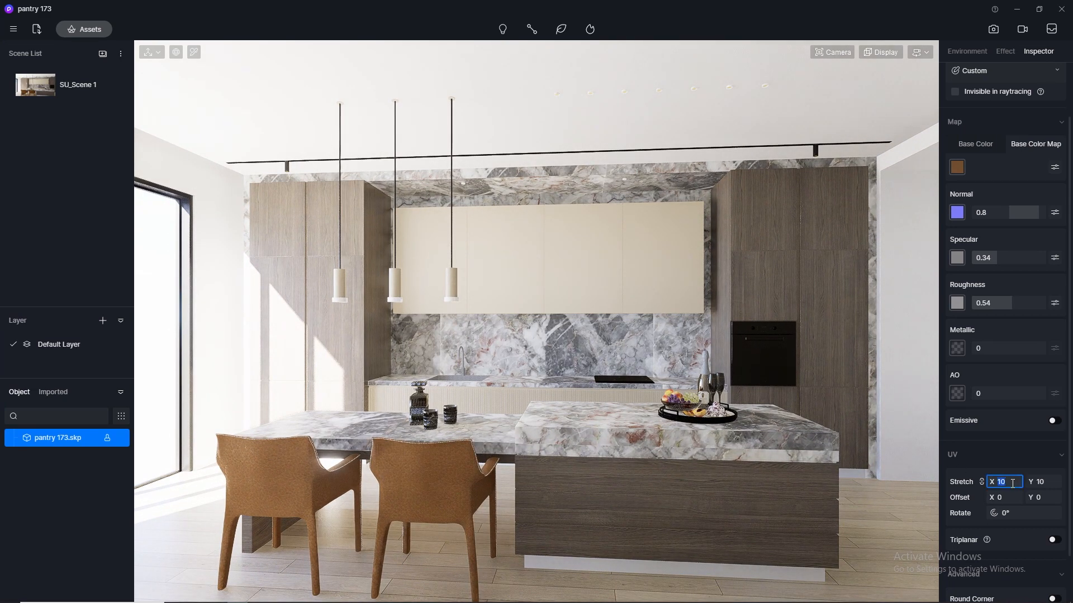
{"action": "key", "text": "Return"}
{"action": "left_click", "coordinate": [35, 85]}
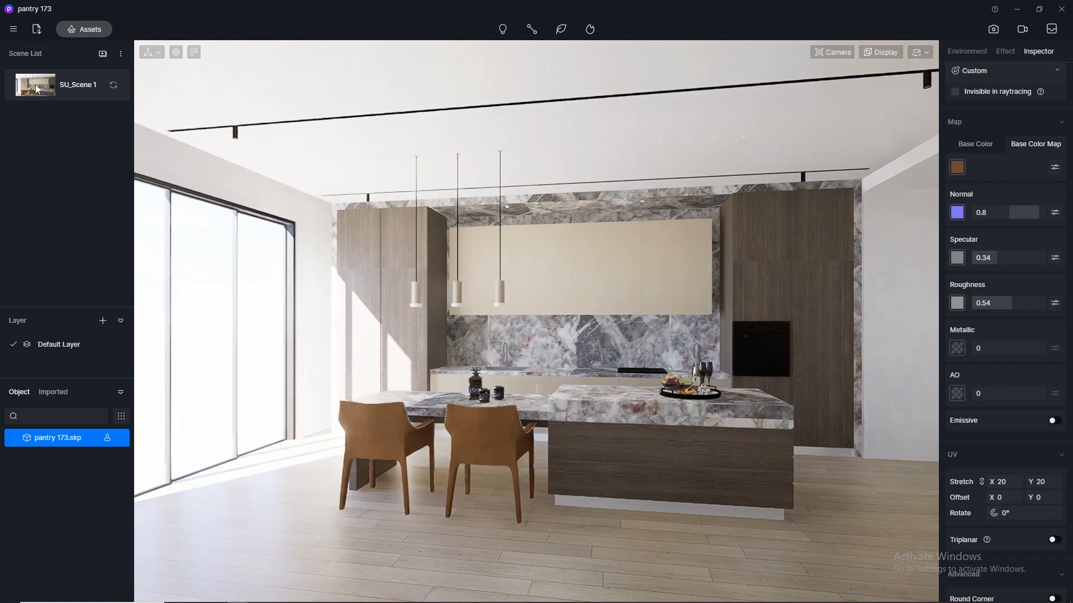
Apply the Silver brushed stainless steel material from the asset library's Metal category to the kitchen island's plinth.
{"action": "left_click", "coordinate": [84, 29]}
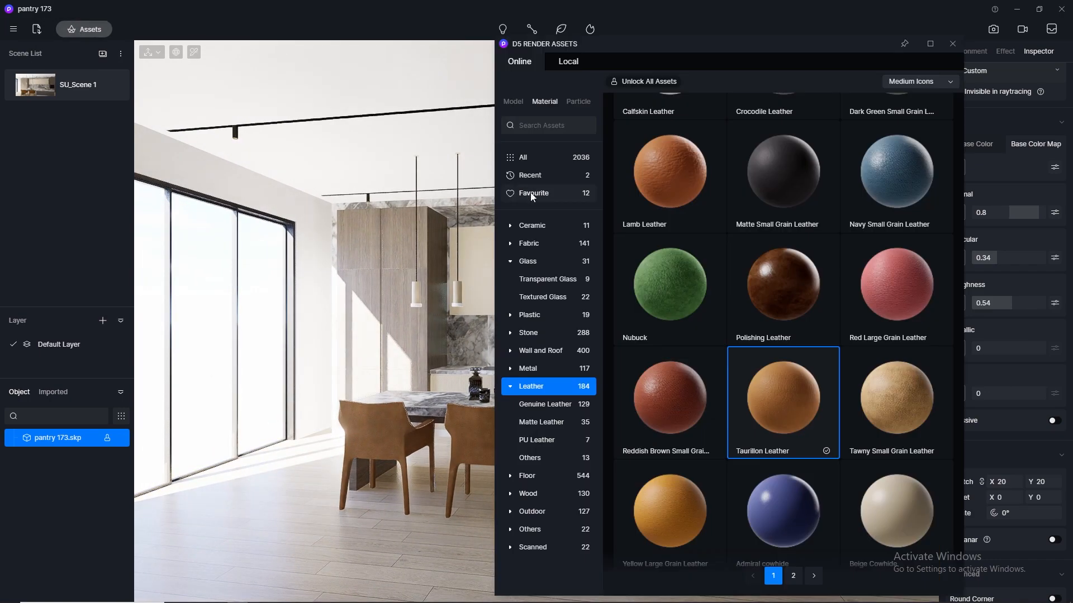
{"action": "left_click_drag", "start_coordinate": [618, 45], "coordinate": [848, 108]}
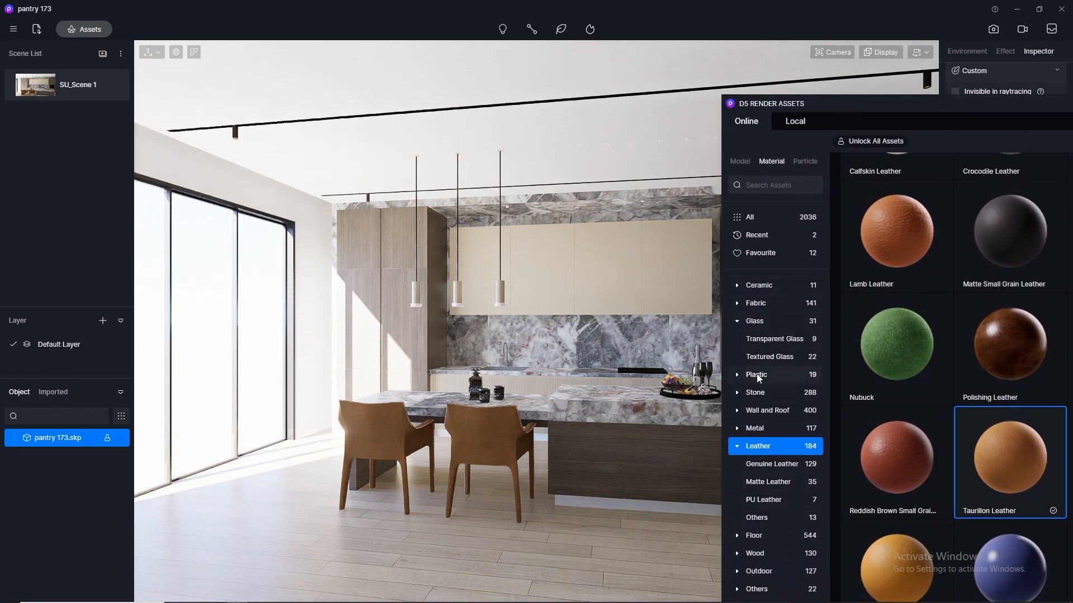
{"action": "left_click", "coordinate": [769, 429]}
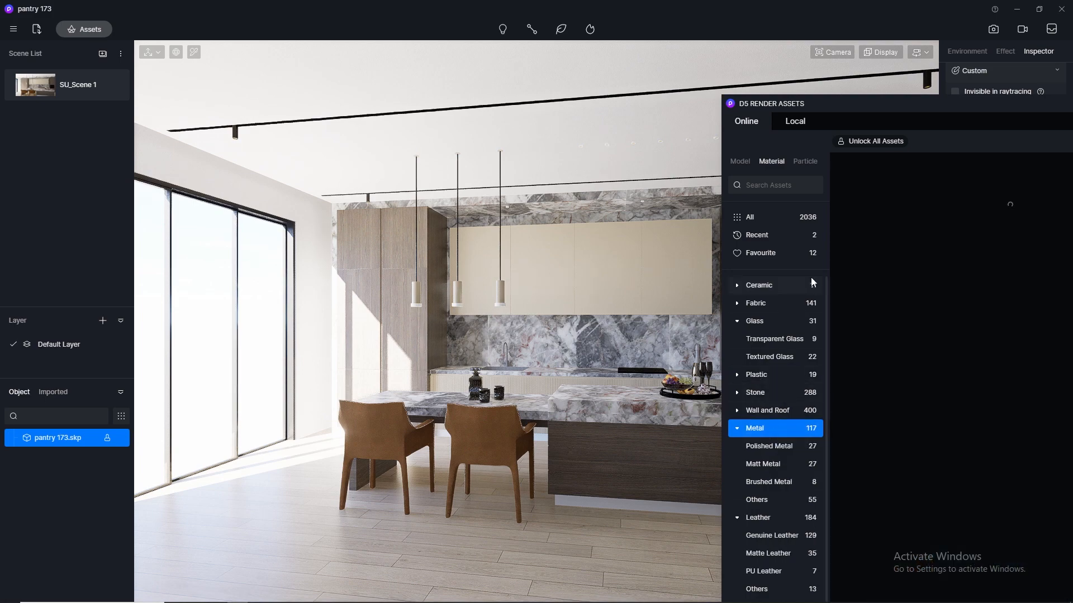
{"action": "mouse_move", "coordinate": [892, 102]}
{"action": "left_mouse_down"}
{"action": "mouse_move", "coordinate": [313, 104]}
{"action": "mouse_move", "coordinate": [237, 60]}
{"action": "left_mouse_up"}
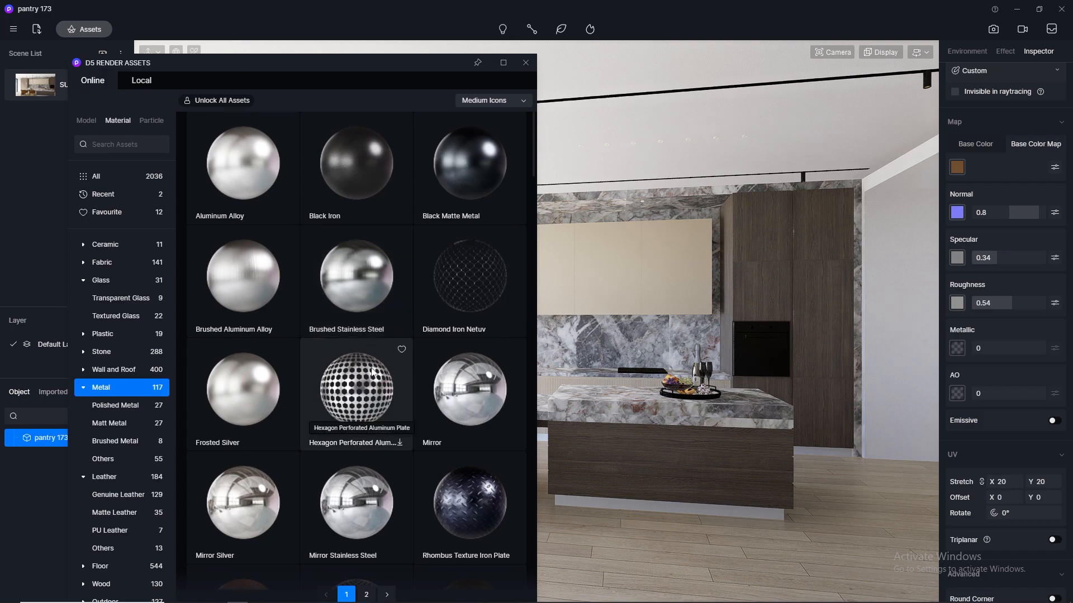
{"action": "scroll", "coordinate": [373, 373], "scroll_direction": "down", "scroll_amount": 15}
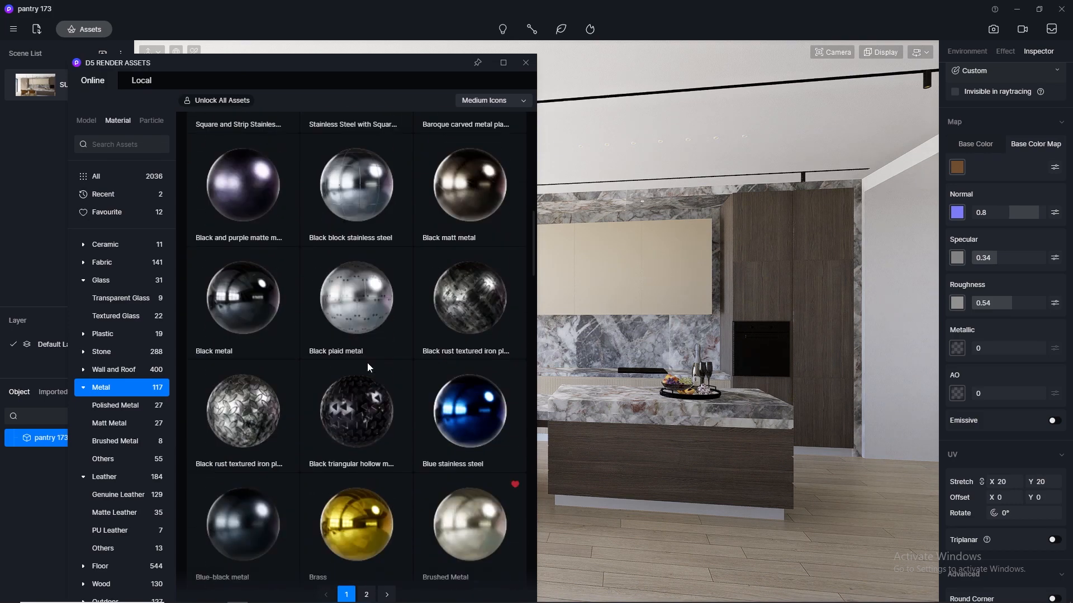
{"action": "scroll", "coordinate": [368, 367], "scroll_direction": "down", "scroll_amount": 8}
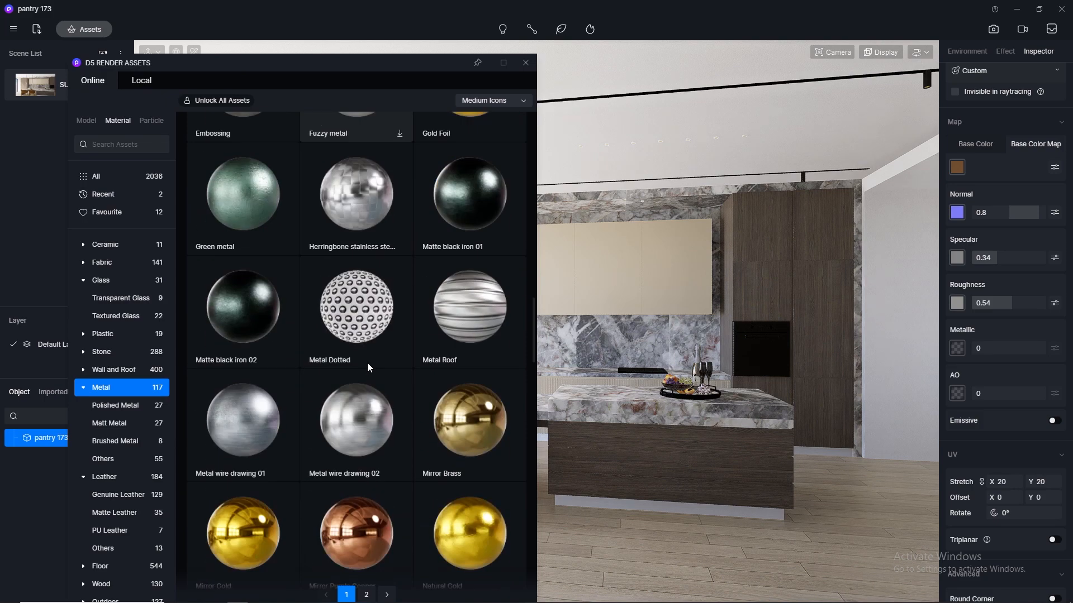
{"action": "scroll", "coordinate": [363, 404], "scroll_direction": "down", "scroll_amount": 6}
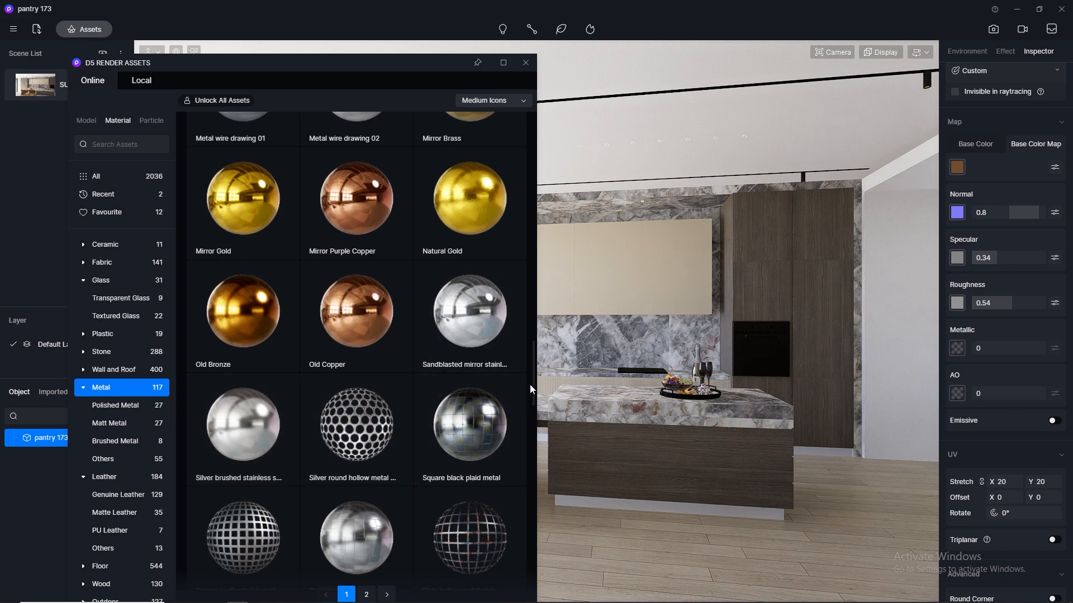
{"action": "mouse_move", "coordinate": [531, 381]}
{"action": "left_mouse_down"}
{"action": "mouse_move", "coordinate": [534, 412]}
{"action": "mouse_move", "coordinate": [533, 404]}
{"action": "left_mouse_up"}
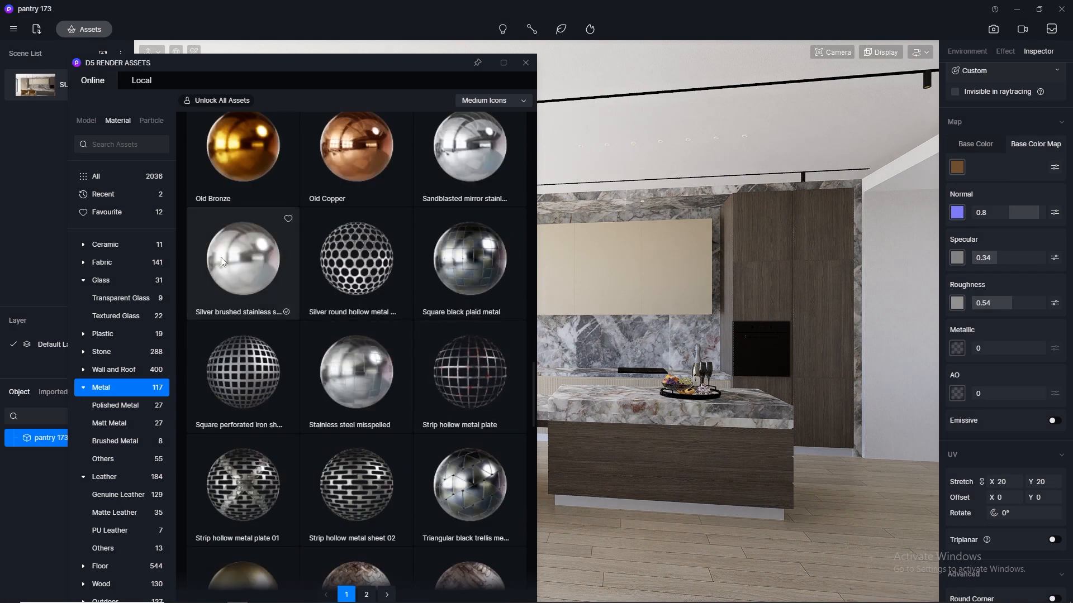
{"action": "mouse_move", "coordinate": [243, 259]}
{"action": "left_mouse_down"}
{"action": "mouse_move", "coordinate": [581, 510]}
{"action": "mouse_move", "coordinate": [596, 495]}
{"action": "mouse_move", "coordinate": [709, 530]}
{"action": "left_mouse_up"}
Show the asset library's Glass materials and switch the viewport navigation mode to Orbit.
{"action": "scroll", "coordinate": [465, 264], "scroll_direction": "up", "scroll_amount": 3}
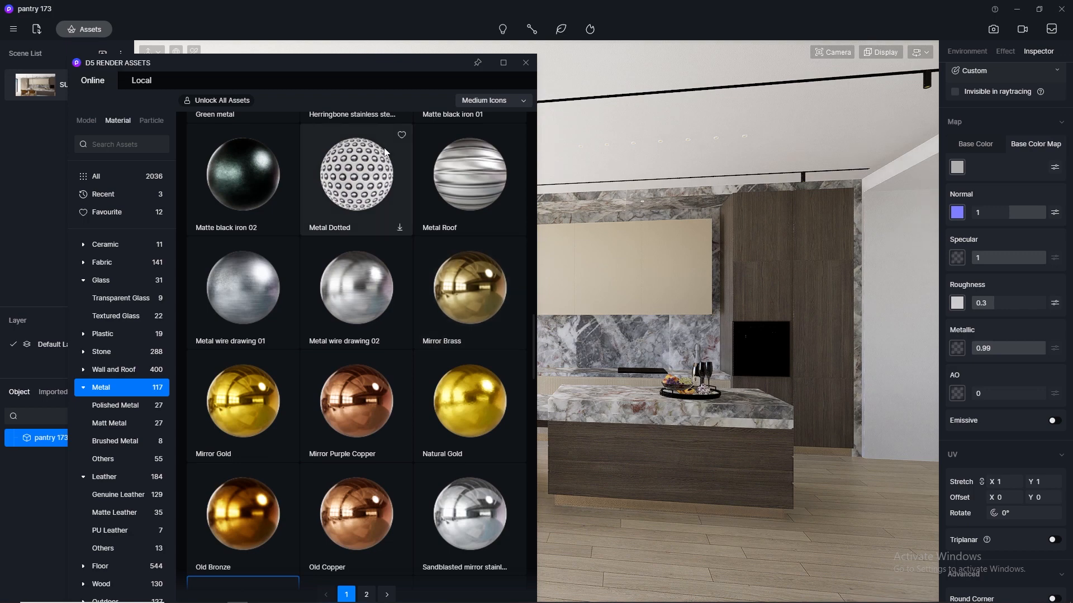
{"action": "left_click_drag", "start_coordinate": [314, 66], "coordinate": [290, 41]}
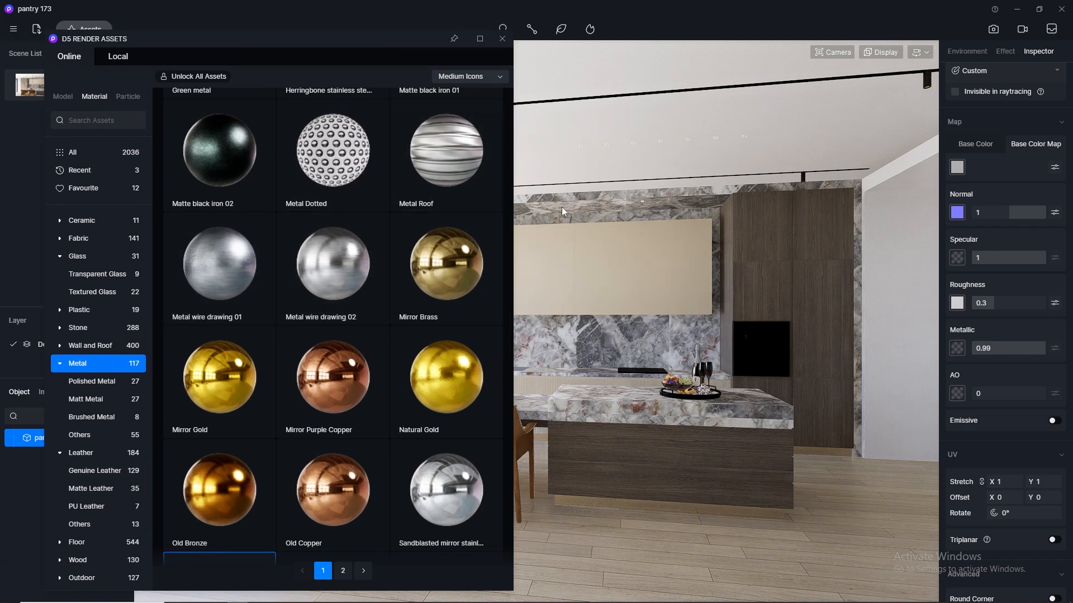
{"action": "left_click", "coordinate": [78, 257]}
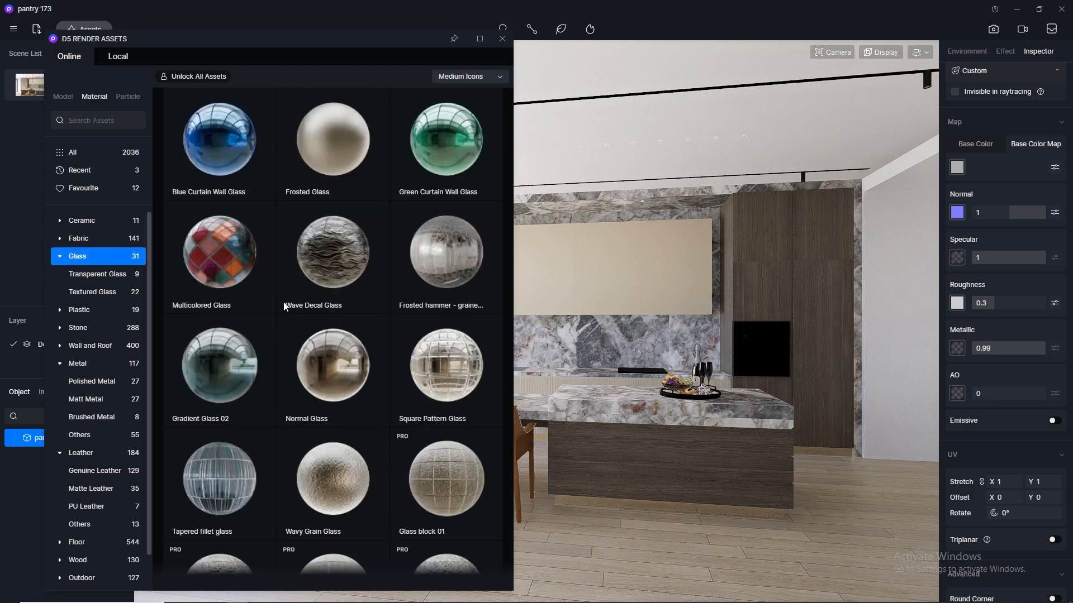
{"action": "scroll", "coordinate": [707, 369], "scroll_direction": "up", "scroll_amount": 5}
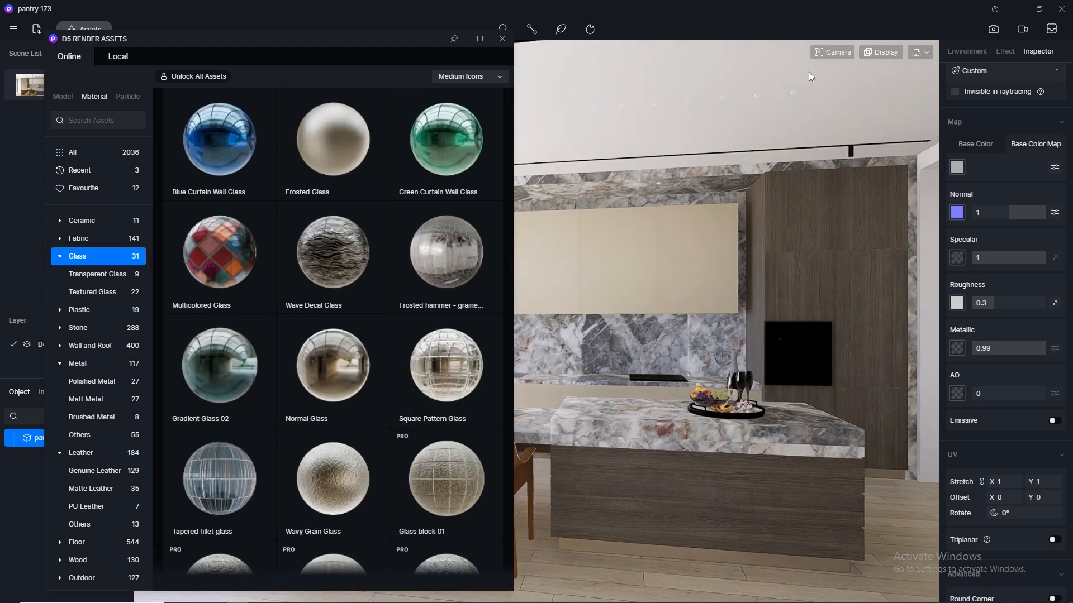
{"action": "left_click", "coordinate": [925, 53]}
{"action": "left_click", "coordinate": [869, 86]}
Apply the Normal Glass material to the wine glasses on the island's tray and check them up close.
{"action": "scroll", "coordinate": [773, 388], "scroll_direction": "up", "scroll_amount": 3}
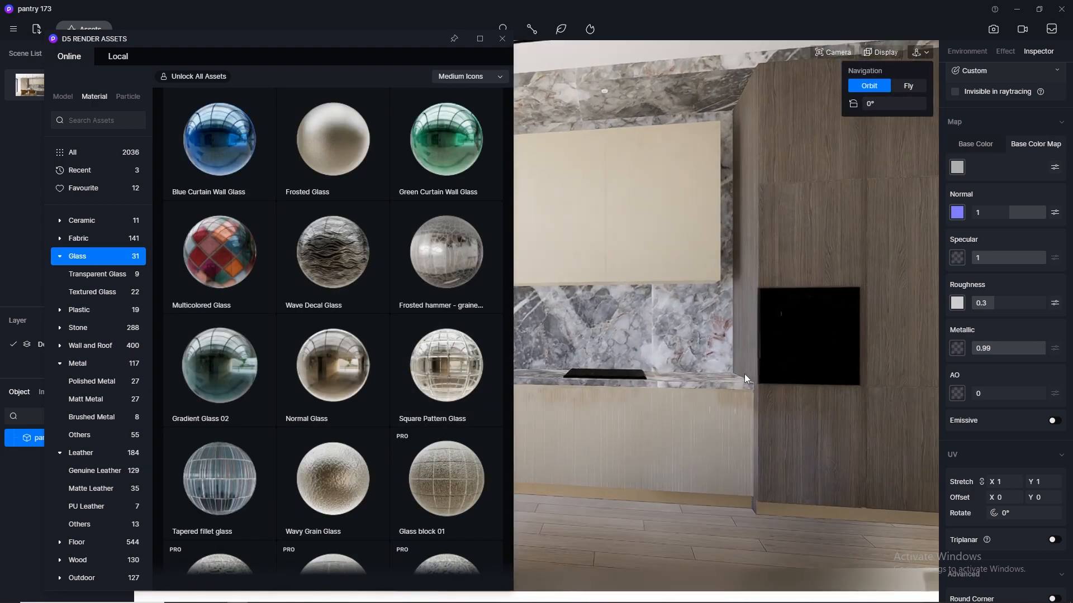
{"action": "scroll", "coordinate": [744, 374], "scroll_direction": "down", "scroll_amount": 2}
{"action": "left_click", "coordinate": [828, 53]}
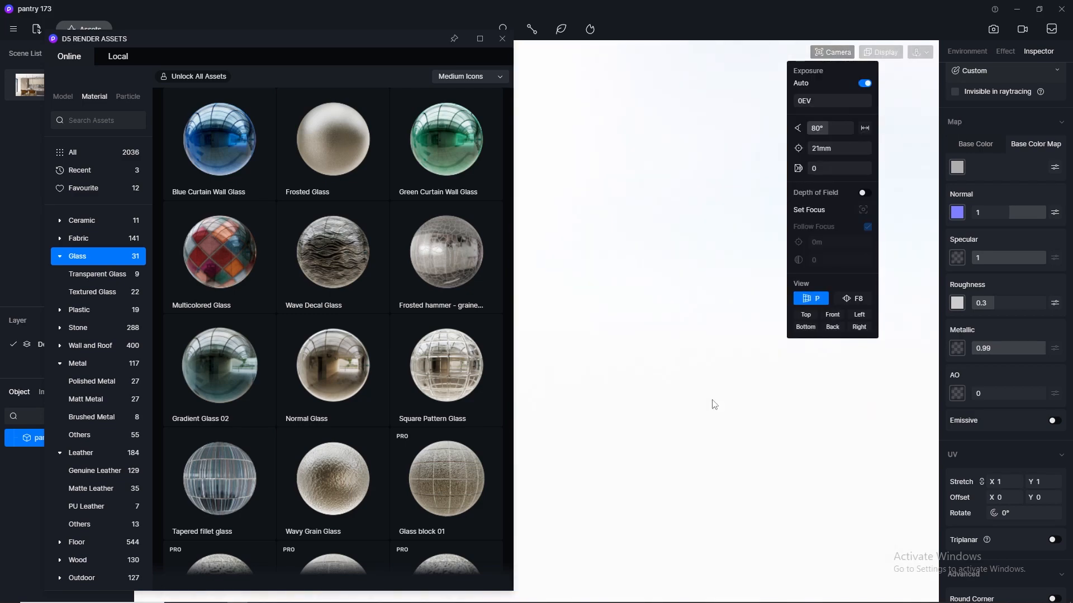
{"action": "scroll", "coordinate": [717, 391], "scroll_direction": "down", "scroll_amount": 2}
{"action": "right_click_drag", "start_coordinate": [725, 354], "coordinate": [721, 486]}
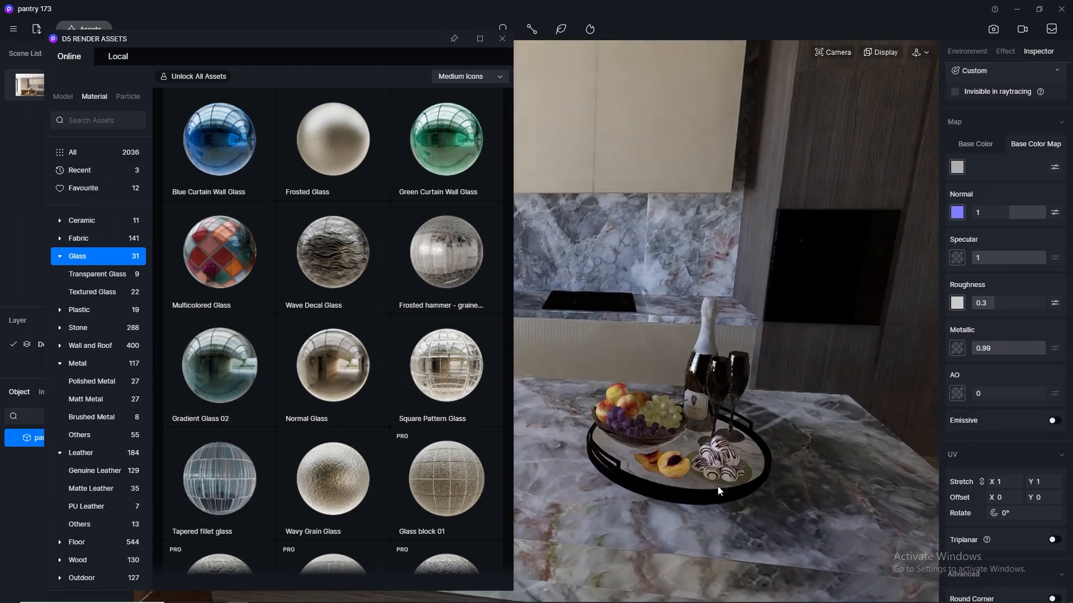
{"action": "left_click_drag", "start_coordinate": [347, 379], "coordinate": [732, 358]}
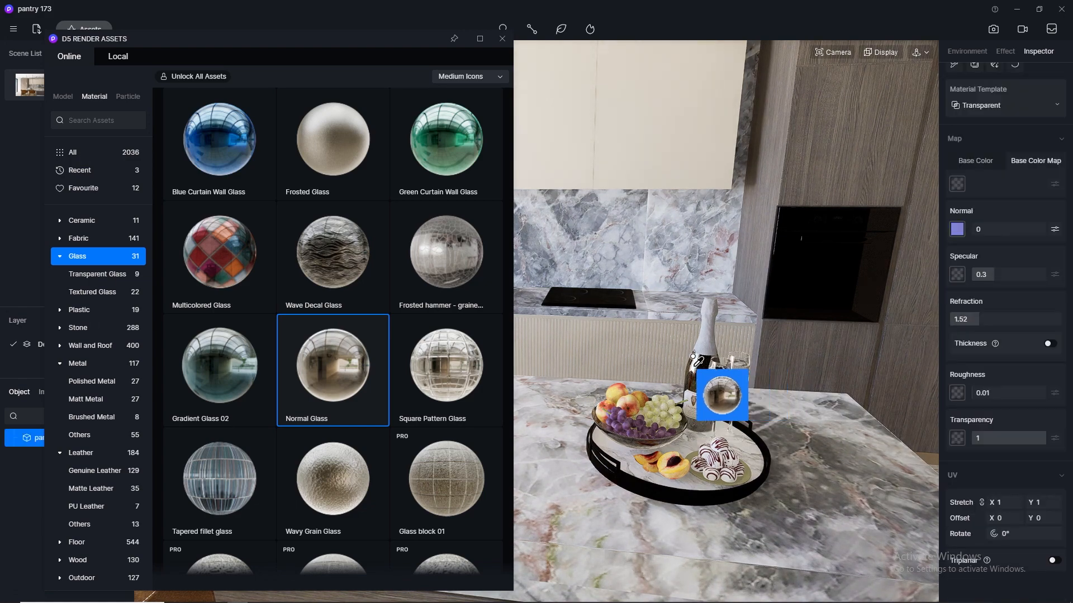
{"action": "right_click", "coordinate": [780, 333]}
{"action": "scroll", "coordinate": [734, 367], "scroll_direction": "up", "scroll_amount": 2}
{"action": "scroll", "coordinate": [734, 368], "scroll_direction": "up", "scroll_amount": 5}
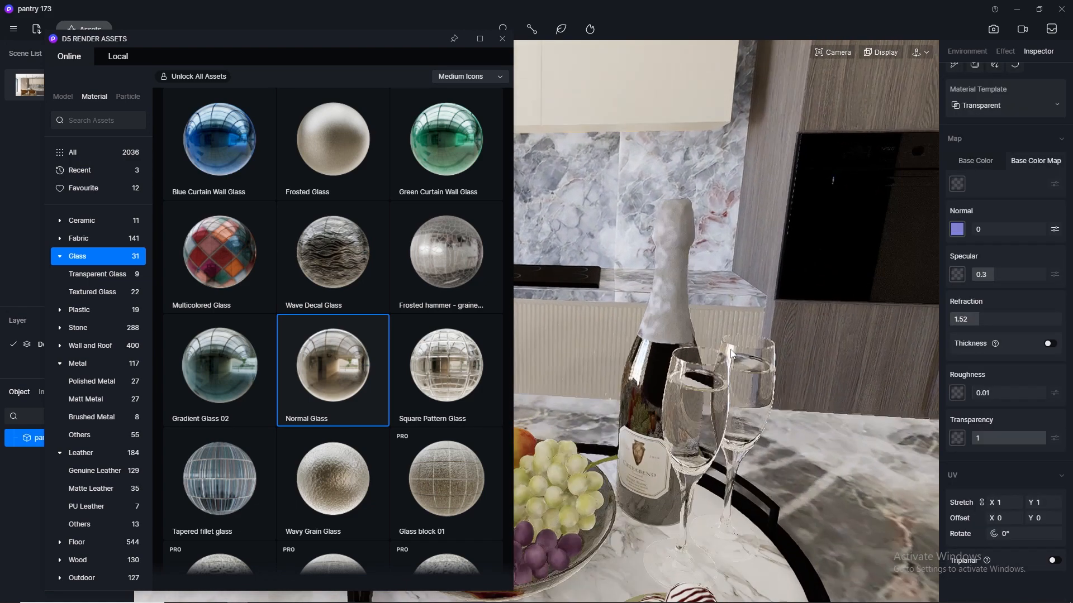
Pick the wine inside the glasses and set its Wine_White material template to Water.
{"action": "right_click_drag", "start_coordinate": [698, 338], "coordinate": [679, 473]}
{"action": "scroll", "coordinate": [664, 262], "scroll_direction": "down", "scroll_amount": 5}
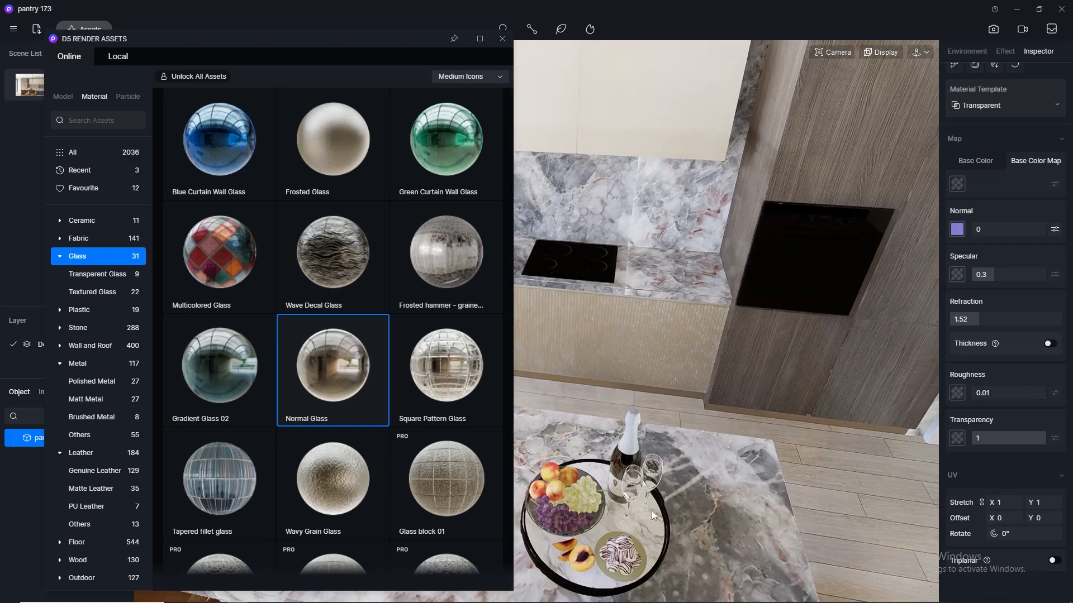
{"action": "scroll", "coordinate": [625, 481], "scroll_direction": "up", "scroll_amount": 6}
{"action": "scroll", "coordinate": [637, 454], "scroll_direction": "up", "scroll_amount": 4}
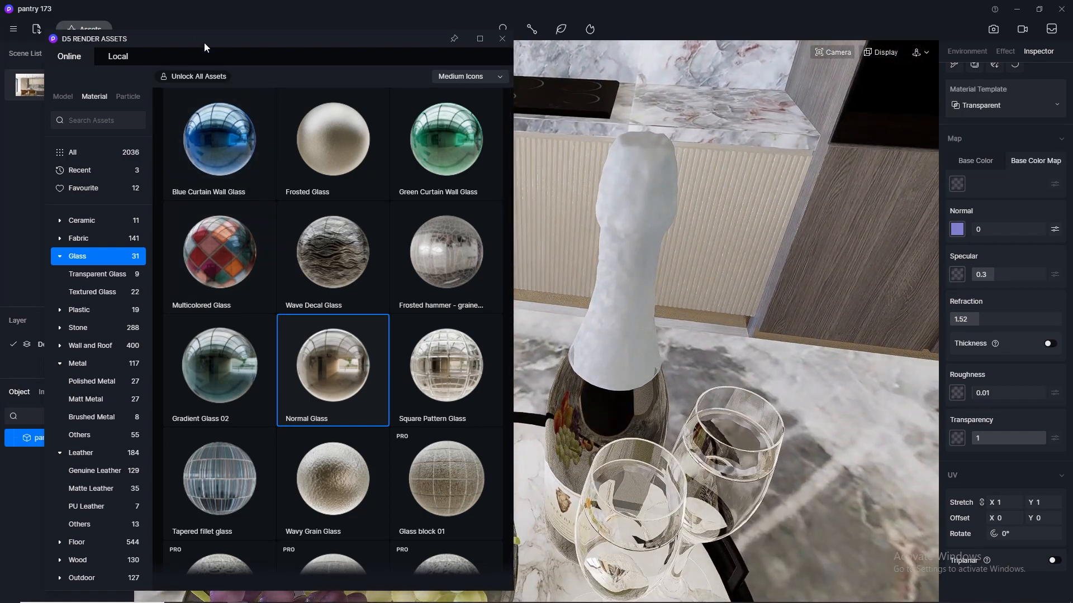
{"action": "left_click_drag", "start_coordinate": [204, 47], "coordinate": [306, 77]}
{"action": "left_click", "coordinate": [193, 53]}
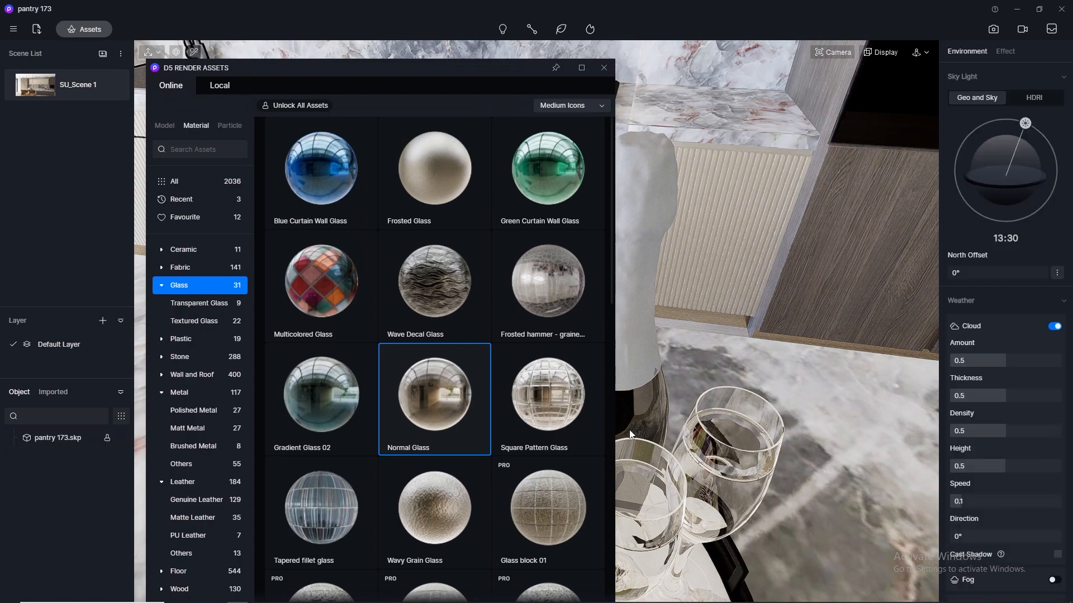
{"action": "left_click", "coordinate": [645, 493]}
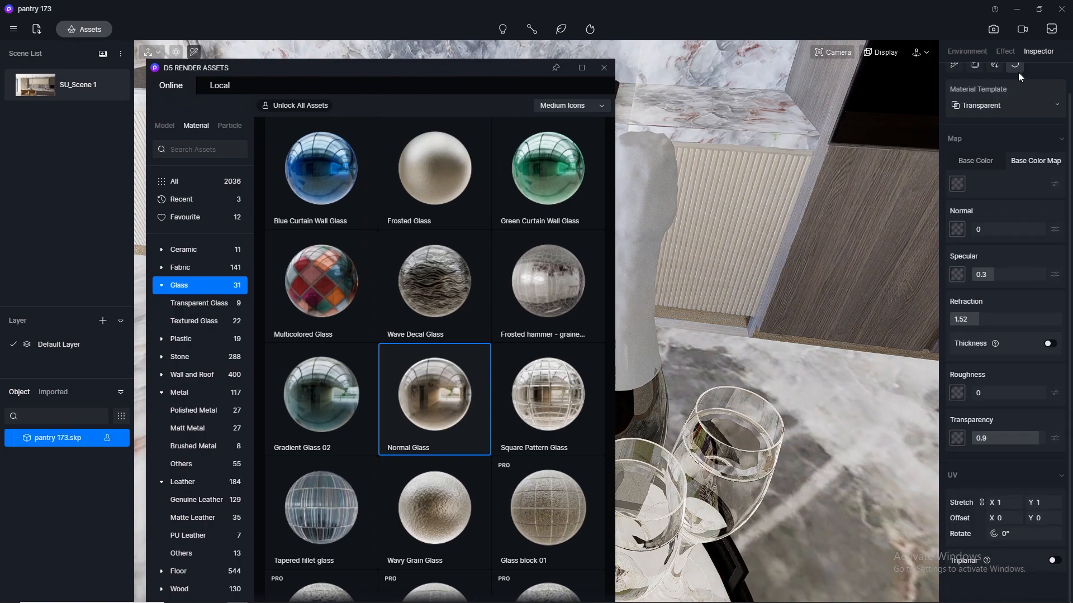
{"action": "scroll", "coordinate": [1008, 112], "scroll_direction": "up", "scroll_amount": 1}
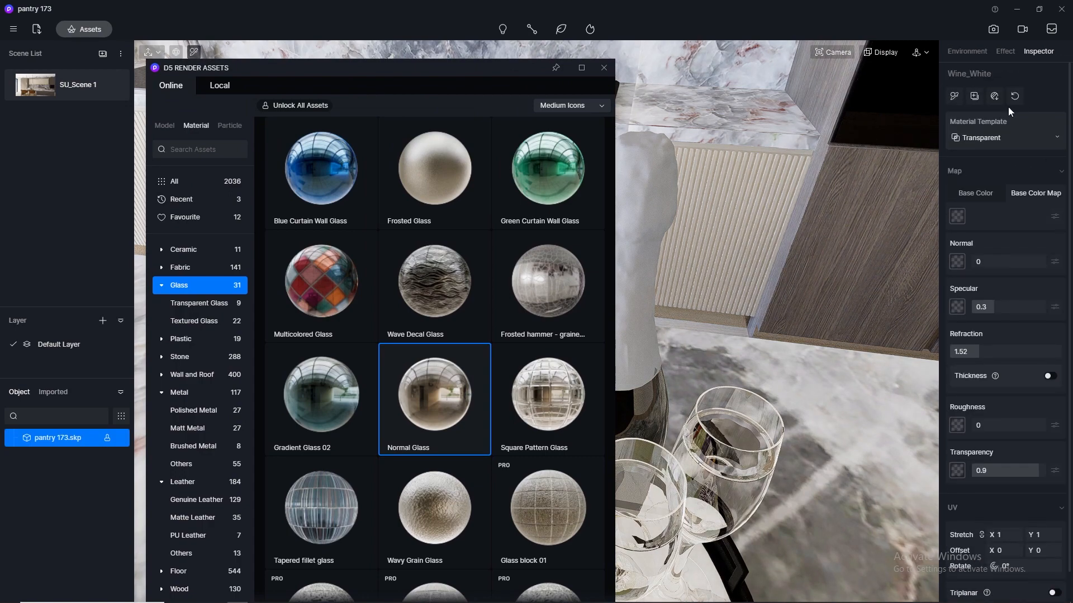
{"action": "left_click", "coordinate": [1010, 135]}
{"action": "left_click", "coordinate": [1000, 261]}
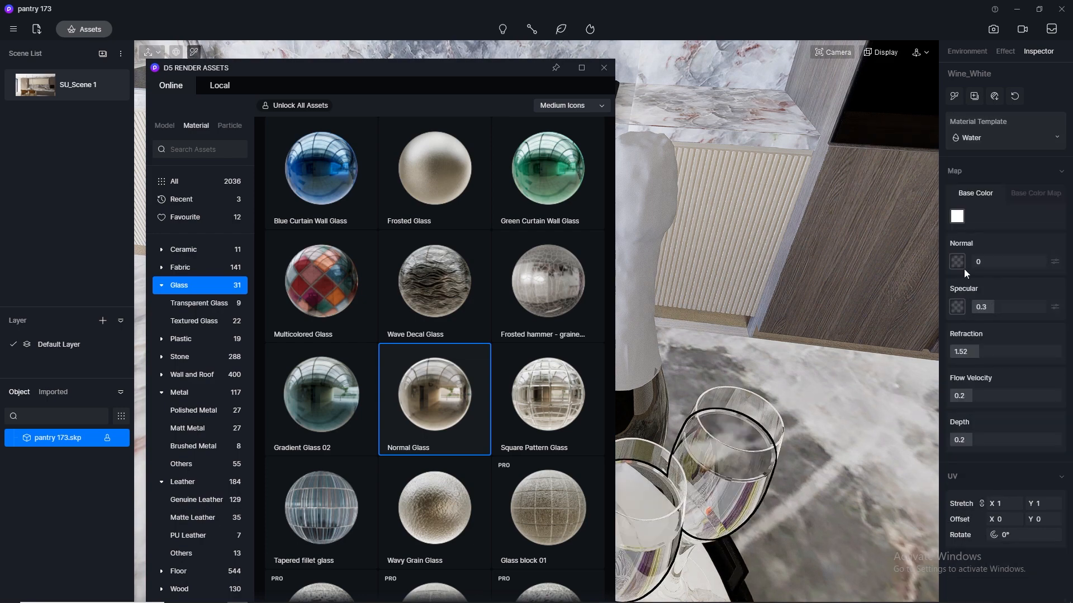
Set the wine's base color to golden yellow with HSV 47, 56, 90 and its depth to 0.5.
{"action": "left_click", "coordinate": [958, 217]}
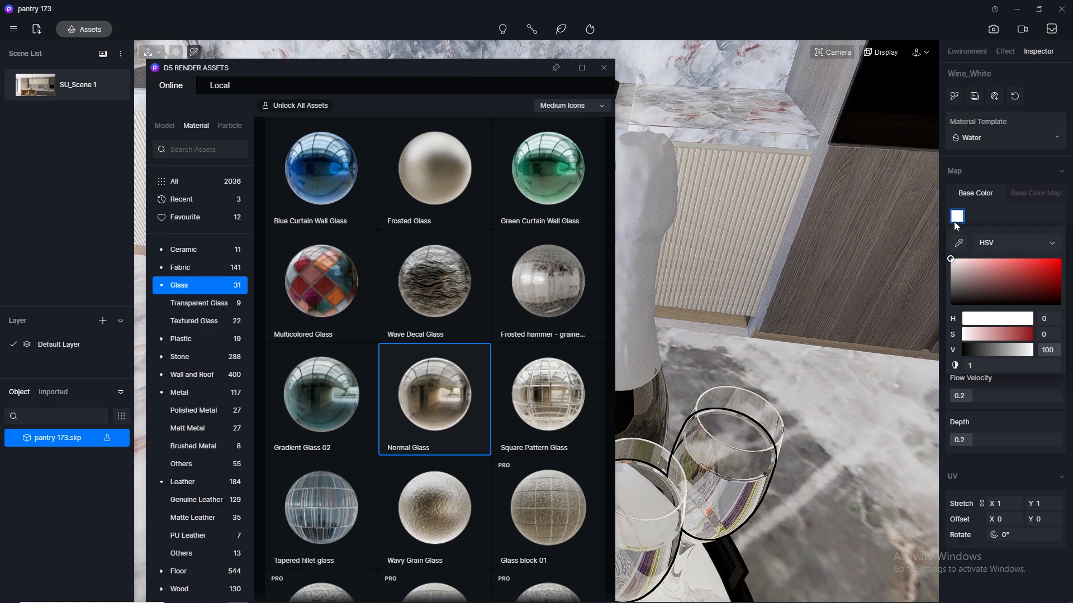
{"action": "left_click_drag", "start_coordinate": [952, 265], "coordinate": [978, 276]}
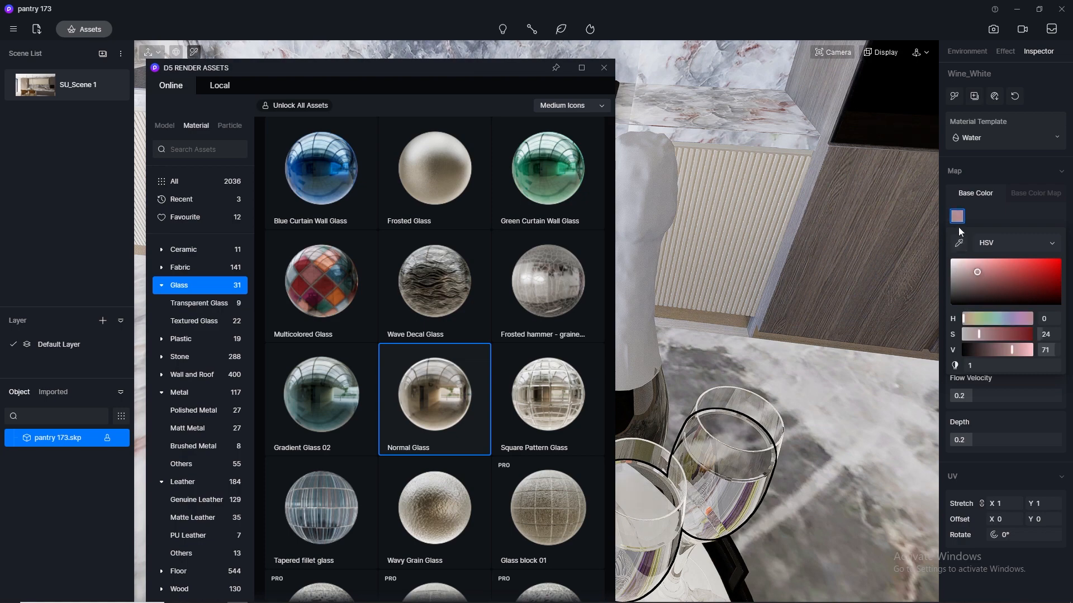
{"action": "mouse_move", "coordinate": [963, 322]}
{"action": "left_mouse_down"}
{"action": "mouse_move", "coordinate": [984, 323]}
{"action": "mouse_move", "coordinate": [963, 327]}
{"action": "mouse_move", "coordinate": [972, 329]}
{"action": "left_mouse_up"}
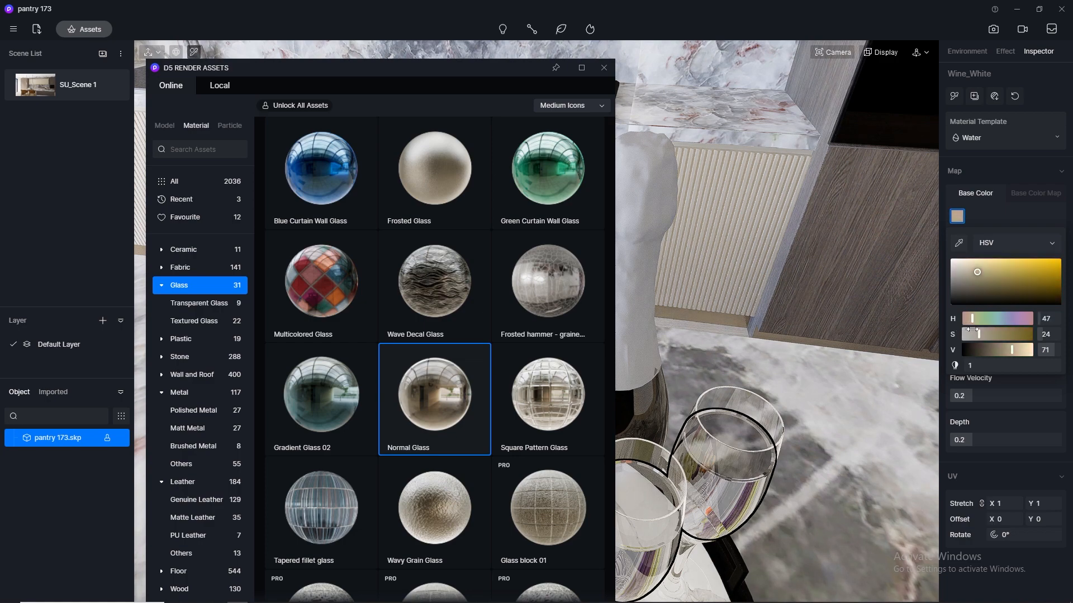
{"action": "left_click_drag", "start_coordinate": [983, 273], "coordinate": [1015, 270]}
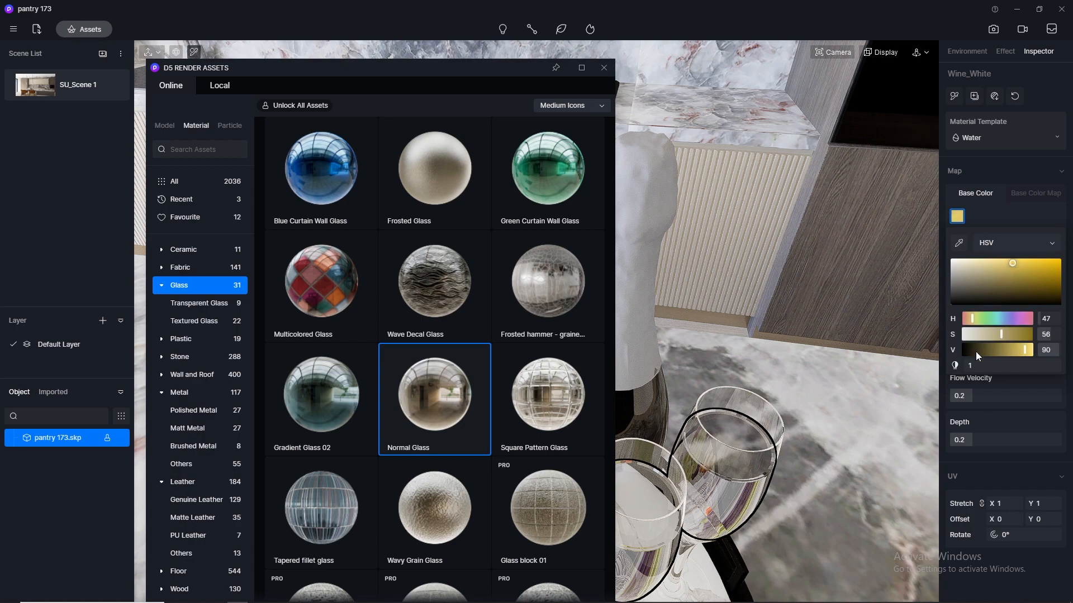
{"action": "left_click", "coordinate": [972, 441]}
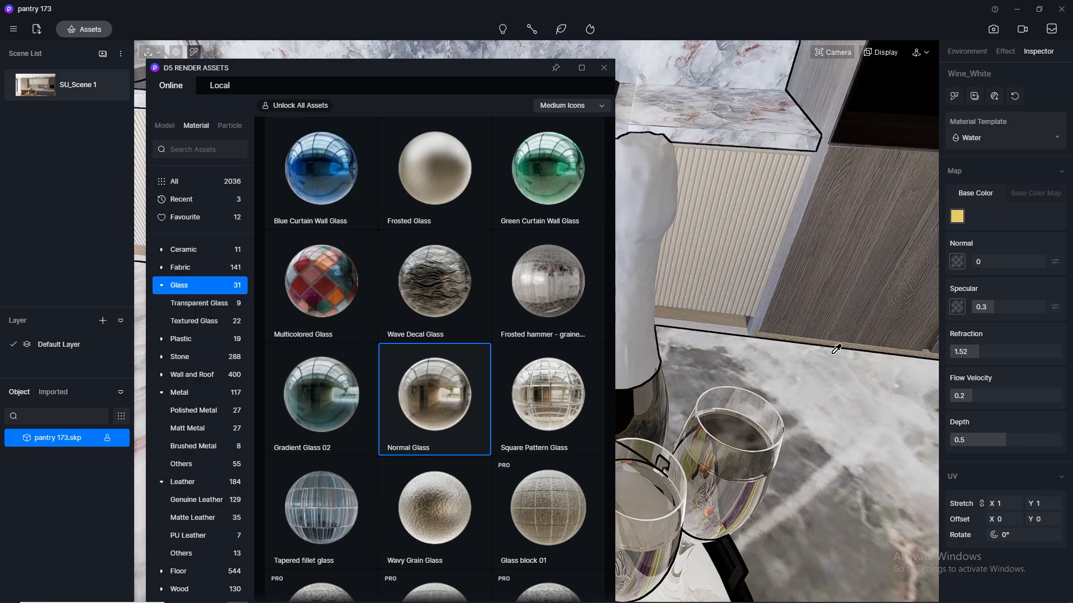
Apply the Gold Foil material from the asset library's Metal category to the neck wrap of the champagne bottle.
{"action": "left_click_drag", "start_coordinate": [416, 69], "coordinate": [309, 68]}
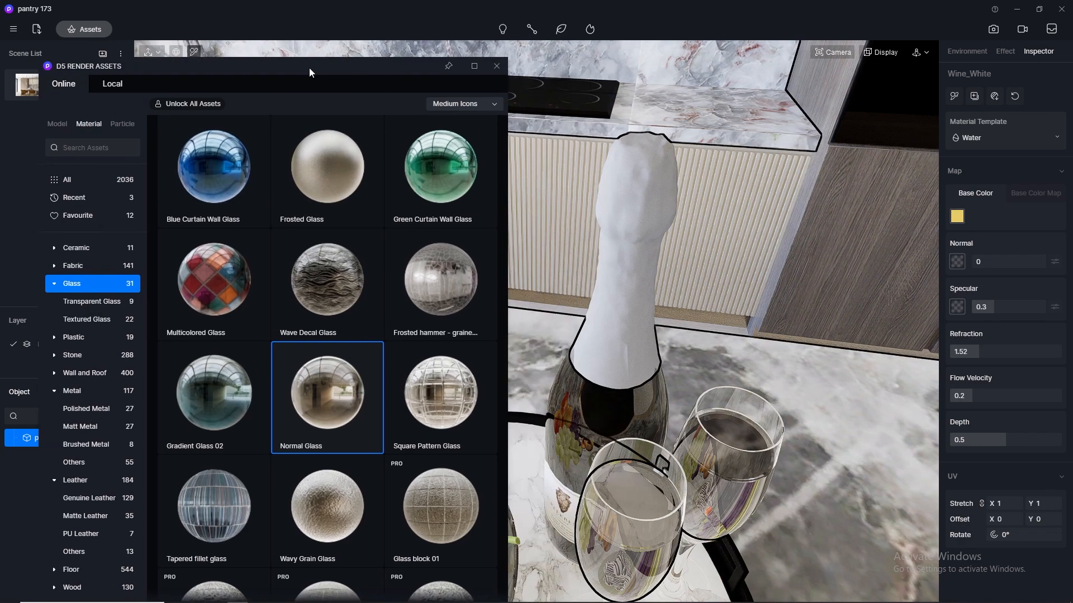
{"action": "left_click", "coordinate": [93, 390]}
{"action": "scroll", "coordinate": [300, 332], "scroll_direction": "down", "scroll_amount": 10}
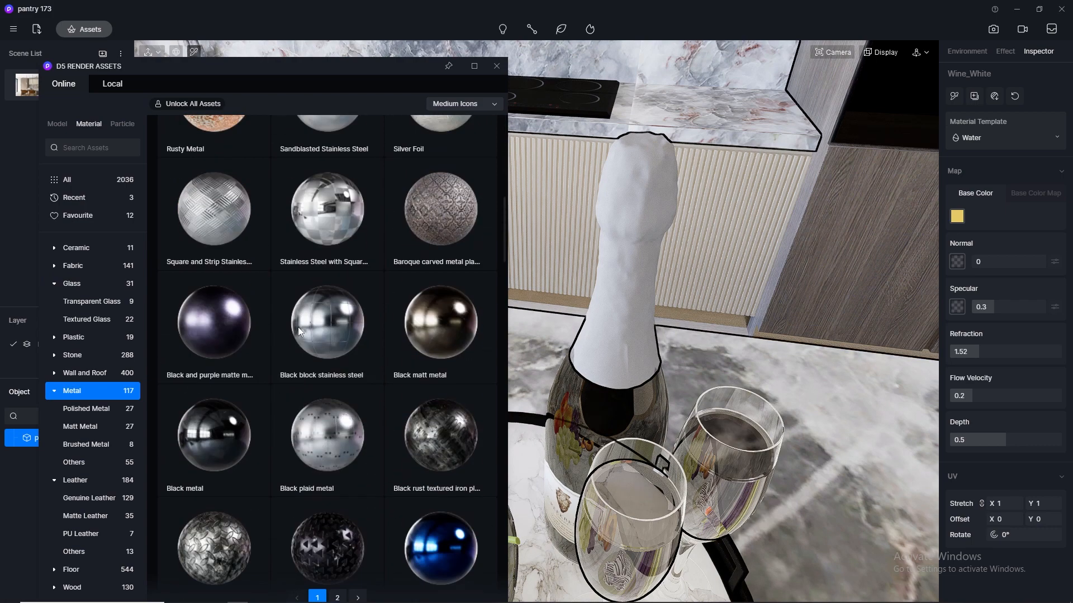
{"action": "scroll", "coordinate": [300, 331], "scroll_direction": "down", "scroll_amount": 6}
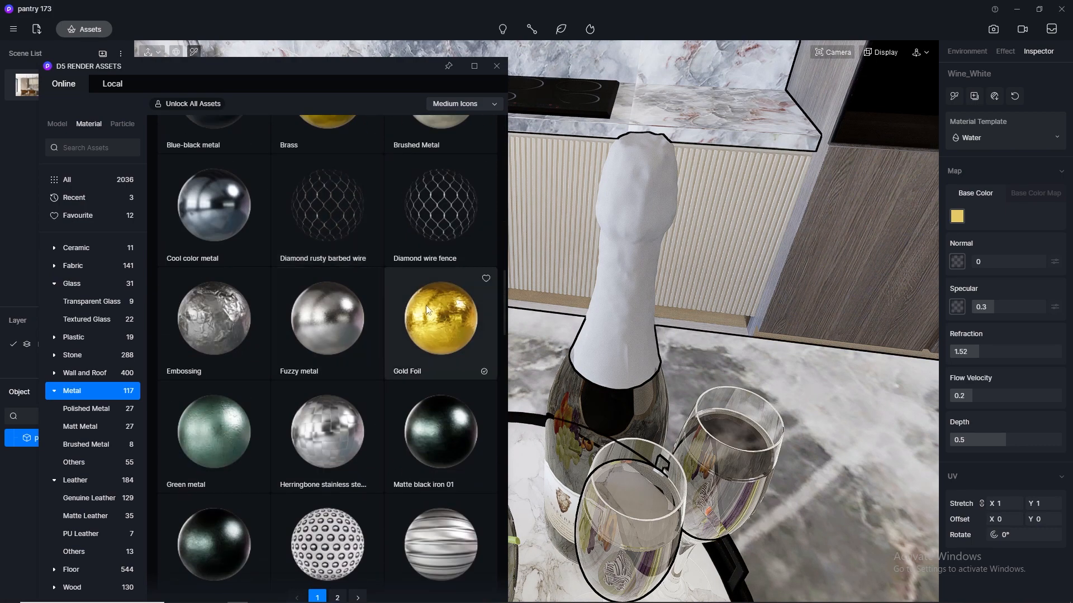
{"action": "left_click_drag", "start_coordinate": [428, 310], "coordinate": [626, 309]}
{"action": "left_click", "coordinate": [496, 66]}
Apply the Normal Glass material from the asset library's Glass category to the decanter and tumblers on the dining counter.
{"action": "scroll", "coordinate": [633, 126], "scroll_direction": "down", "scroll_amount": 5}
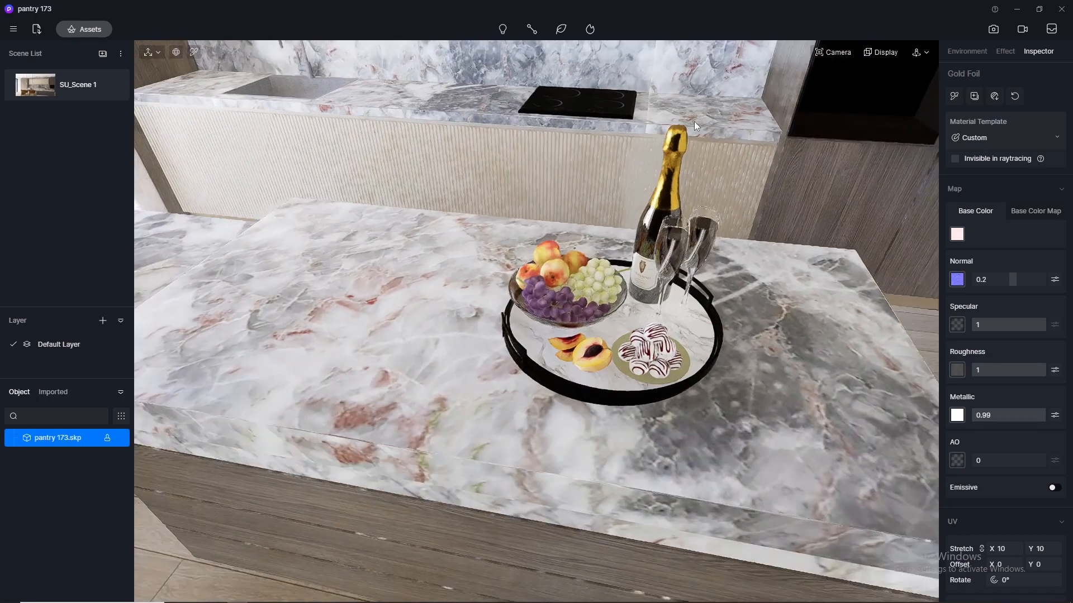
{"action": "scroll", "coordinate": [694, 122], "scroll_direction": "down", "scroll_amount": 5}
{"action": "right_click_drag", "start_coordinate": [535, 206], "coordinate": [542, 151]}
{"action": "middle_click_drag", "start_coordinate": [581, 167], "coordinate": [847, 229]}
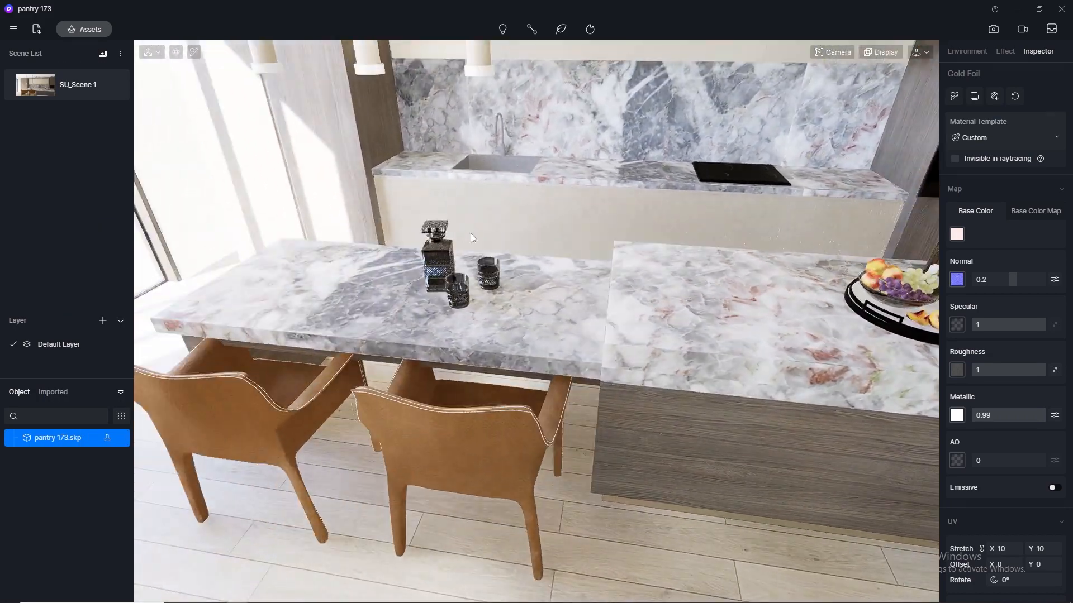
{"action": "scroll", "coordinate": [451, 229], "scroll_direction": "up", "scroll_amount": 5}
{"action": "scroll", "coordinate": [450, 229], "scroll_direction": "down", "scroll_amount": 3}
{"action": "left_click", "coordinate": [92, 32]}
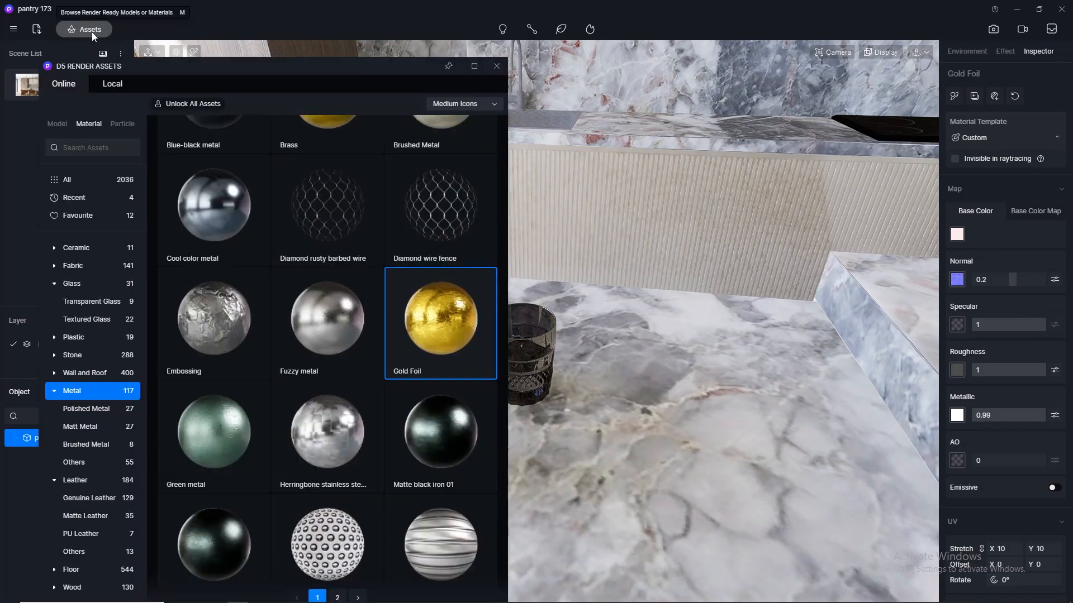
{"action": "left_click", "coordinate": [92, 283]}
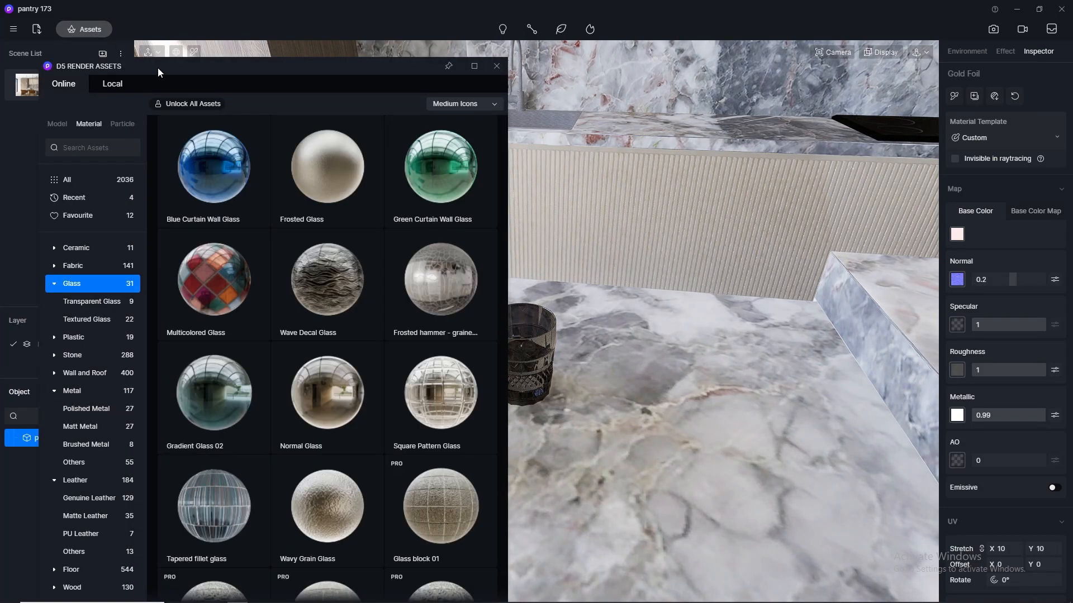
{"action": "left_click_drag", "start_coordinate": [158, 72], "coordinate": [651, 94]}
{"action": "left_click", "coordinate": [810, 416]}
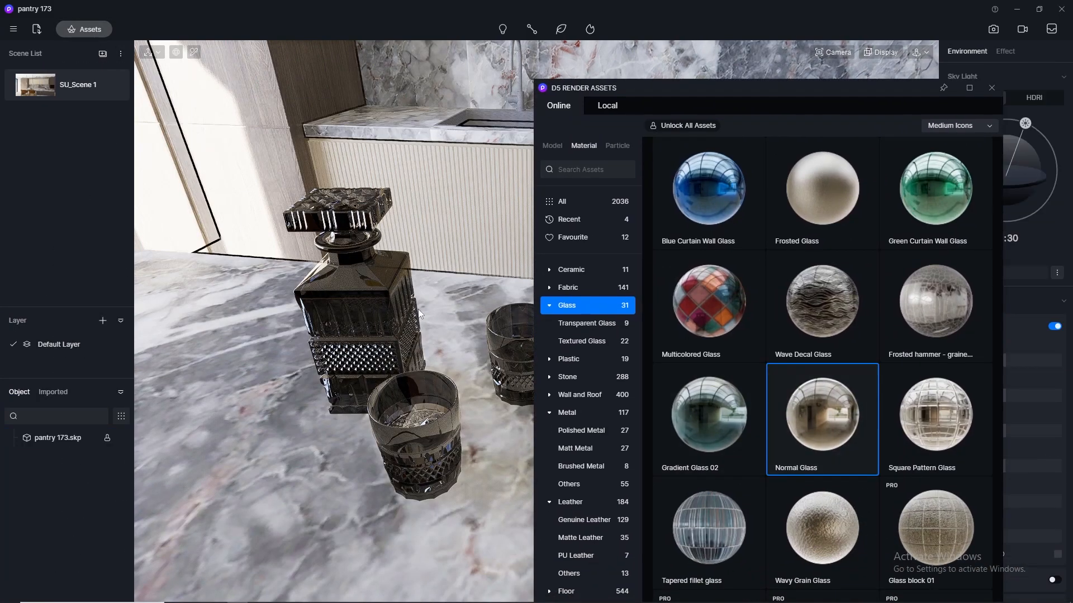
{"action": "left_click", "coordinate": [394, 319]}
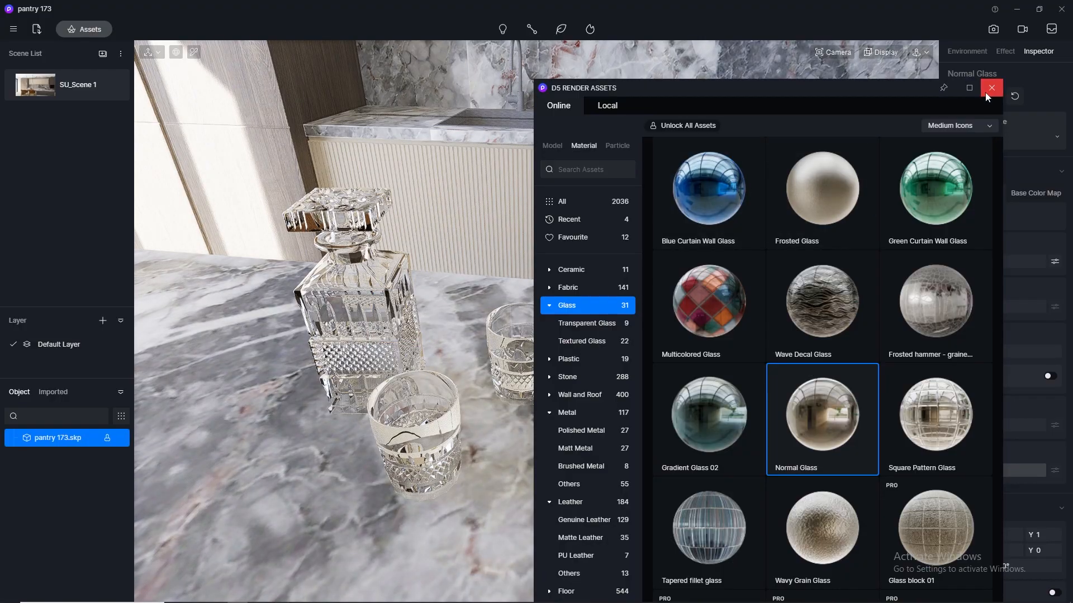
{"action": "left_click", "coordinate": [989, 90]}
Pick the Ice_Tea liquid inside the tumblers and set its material template to Water.
{"action": "scroll", "coordinate": [430, 386], "scroll_direction": "up", "scroll_amount": 5}
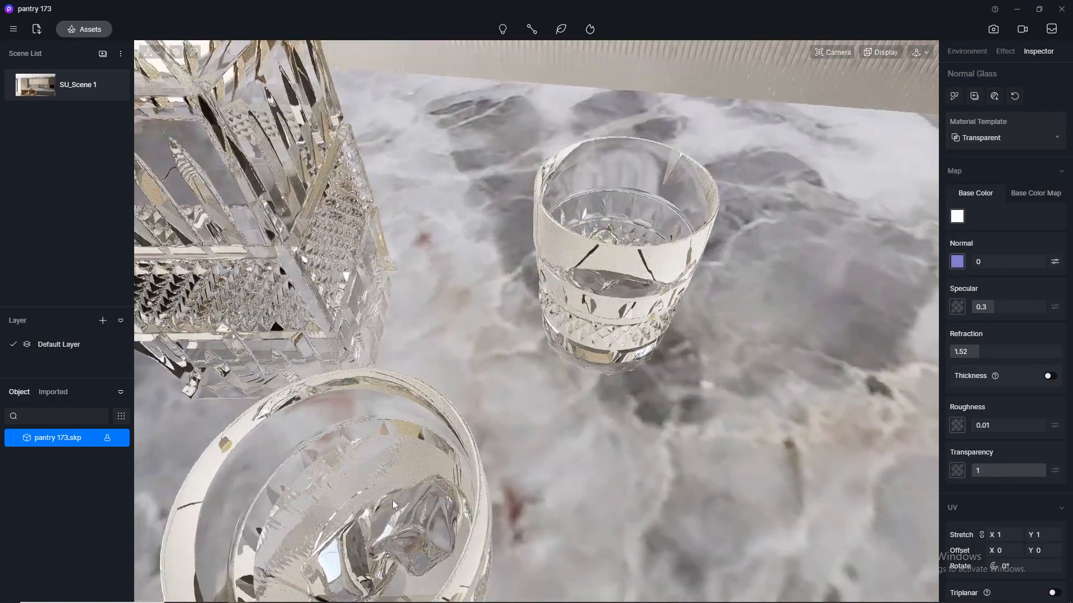
{"action": "scroll", "coordinate": [423, 385], "scroll_direction": "up", "scroll_amount": 6}
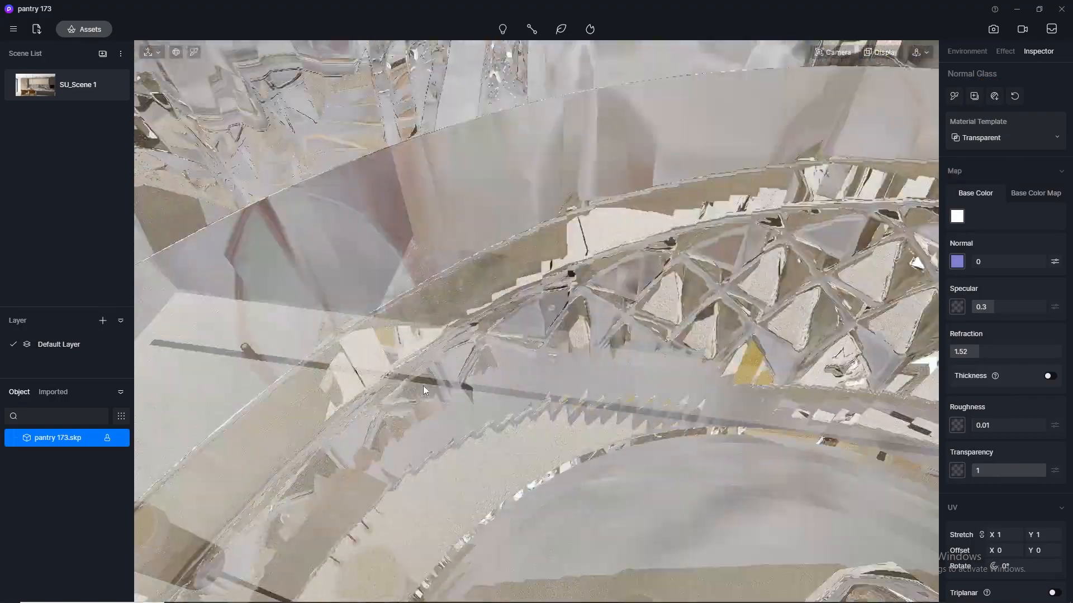
{"action": "scroll", "coordinate": [423, 385], "scroll_direction": "down", "scroll_amount": 6}
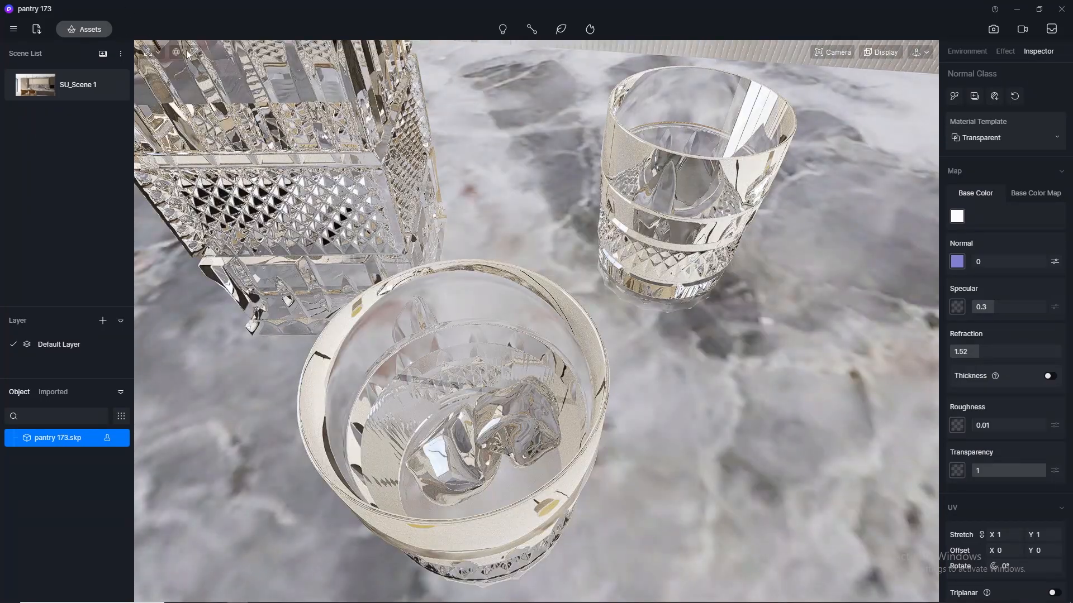
{"action": "left_click", "coordinate": [190, 54]}
{"action": "middle_click_drag", "start_coordinate": [380, 321], "coordinate": [212, 283]}
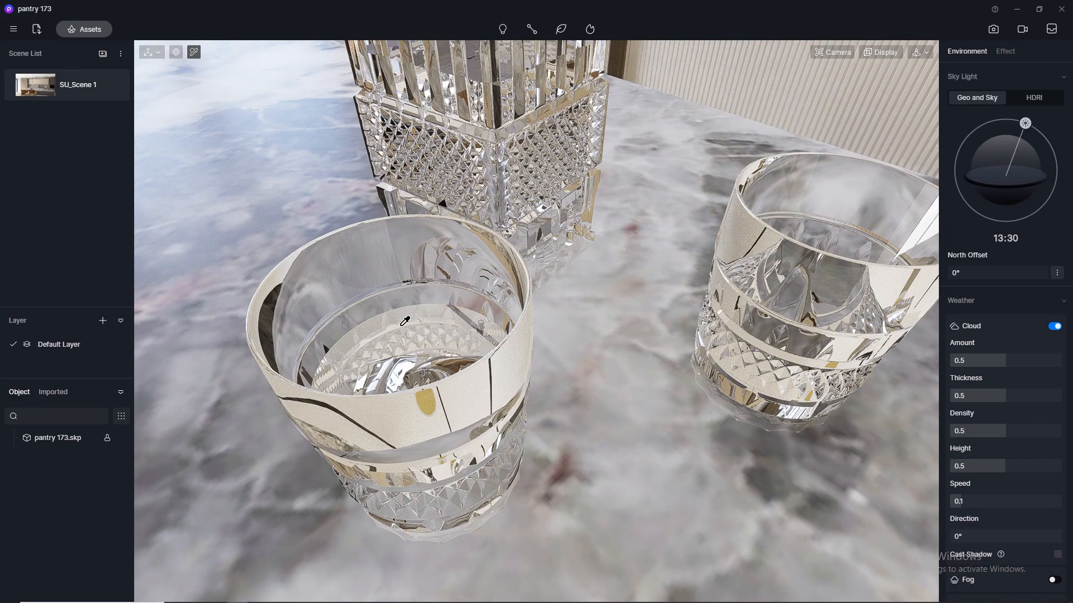
{"action": "mouse_move", "coordinate": [398, 338]}
{"action": "middle_mouse_down"}
{"action": "mouse_move", "coordinate": [395, 359]}
{"action": "mouse_move", "coordinate": [400, 343]}
{"action": "middle_mouse_up"}
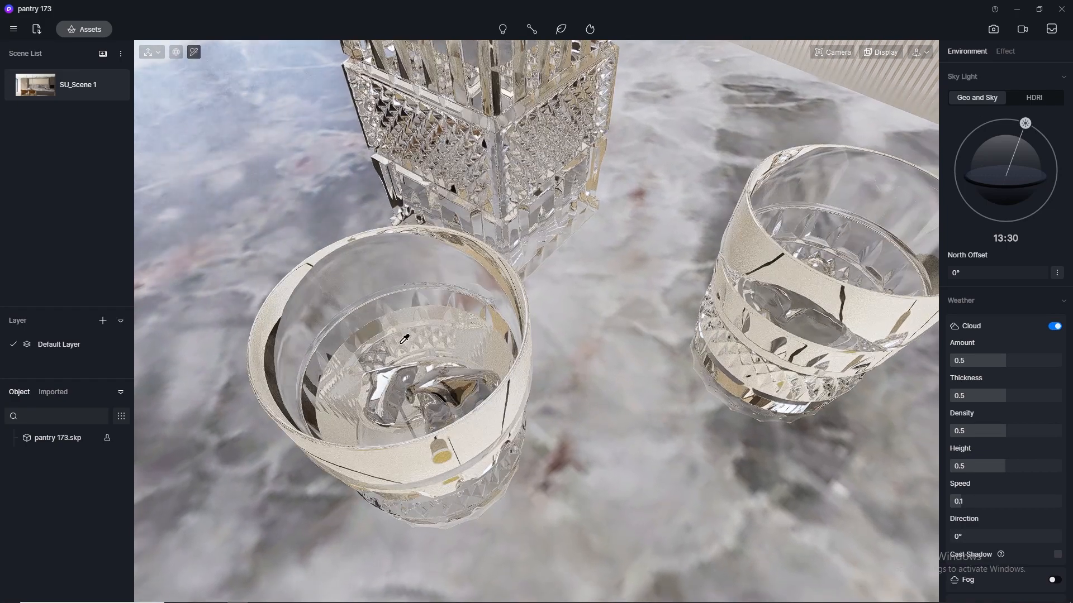
{"action": "left_click", "coordinate": [405, 314]}
{"action": "left_click", "coordinate": [978, 139]}
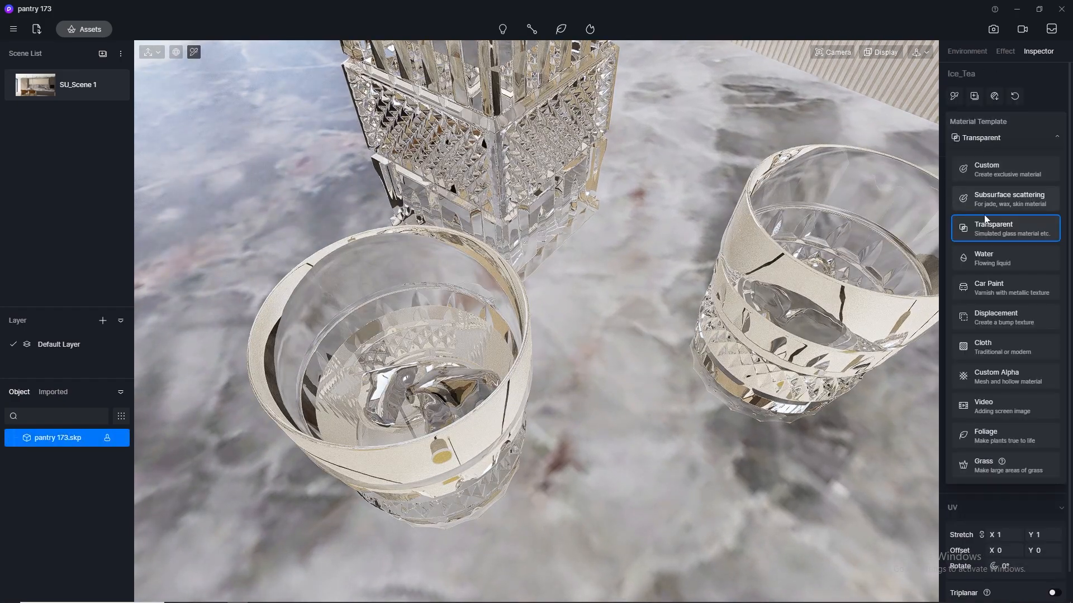
{"action": "left_click", "coordinate": [978, 256]}
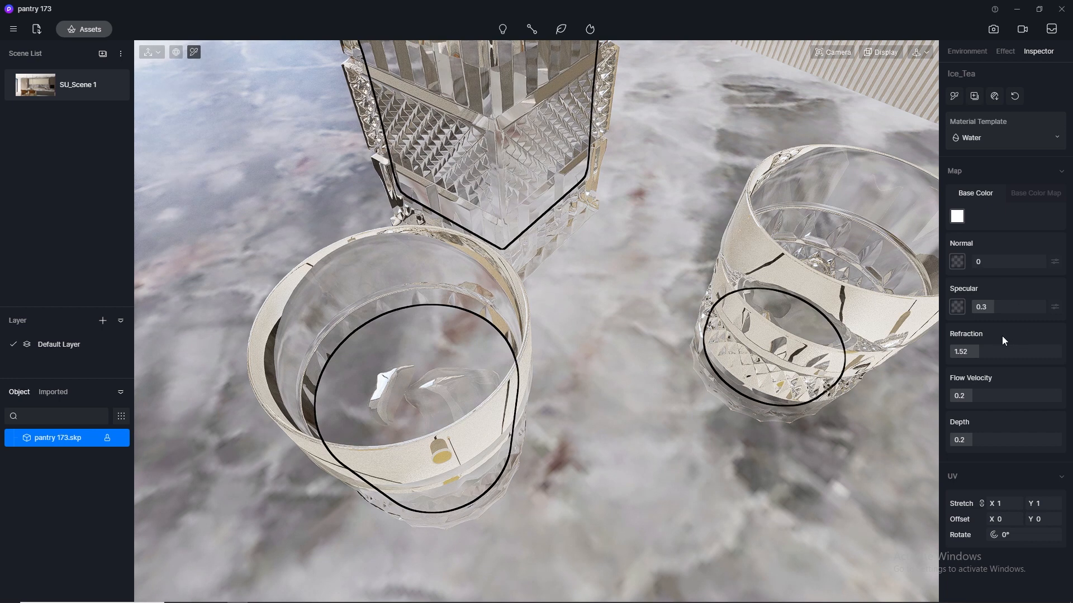
Set the Ice_Tea liquid's base color to amber with HSV 35, 72, 82 and its depth to 0.5.
{"action": "left_click", "coordinate": [958, 218]}
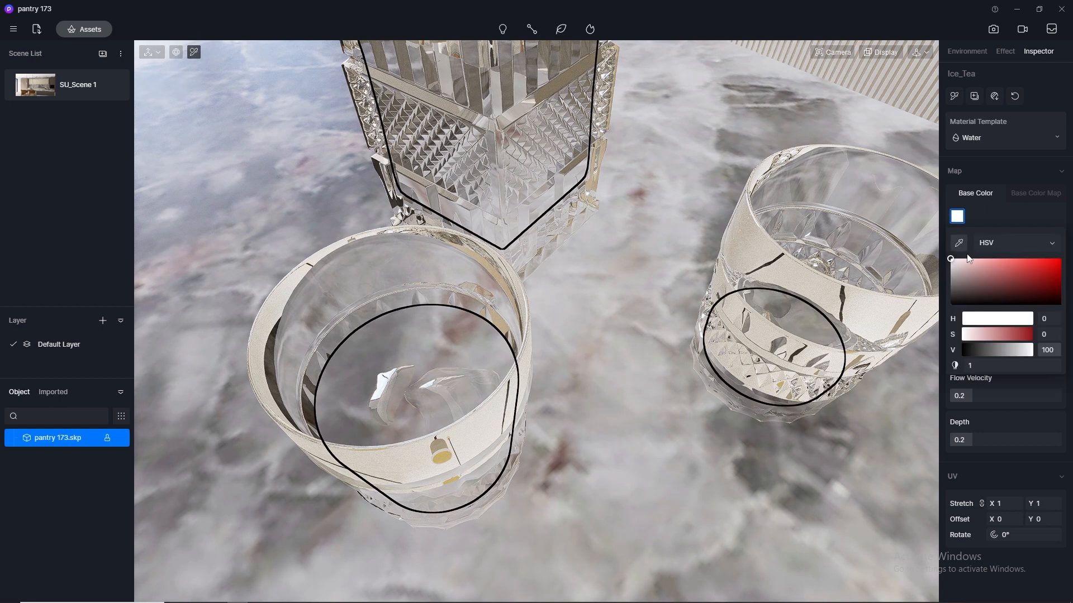
{"action": "left_click_drag", "start_coordinate": [968, 269], "coordinate": [990, 281]}
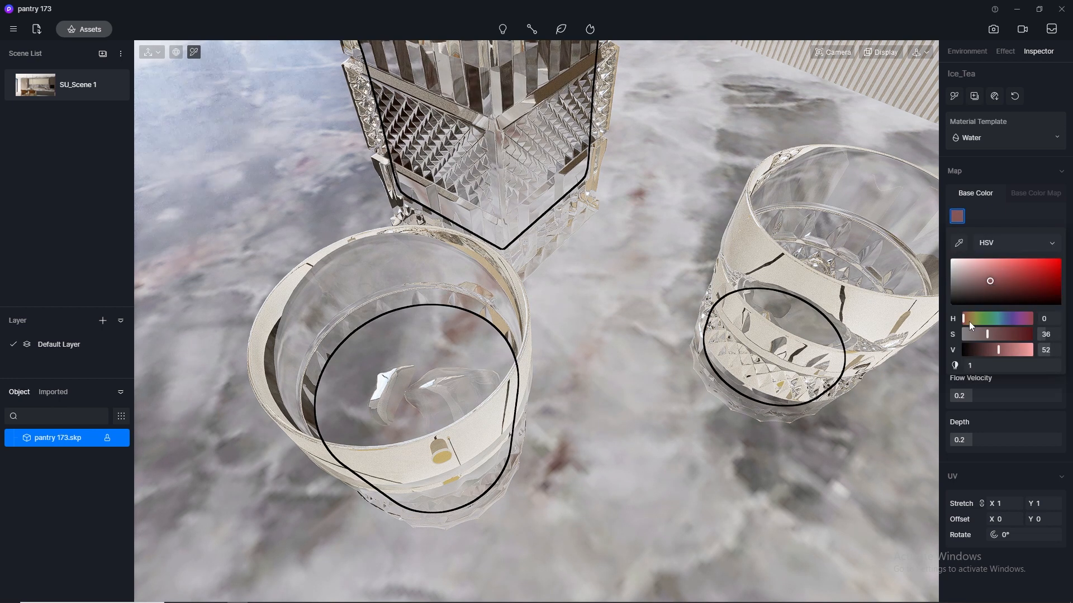
{"action": "left_click_drag", "start_coordinate": [965, 320], "coordinate": [970, 319]}
{"action": "left_click_drag", "start_coordinate": [986, 282], "coordinate": [983, 279]}
{"action": "left_click_drag", "start_coordinate": [972, 319], "coordinate": [970, 319]}
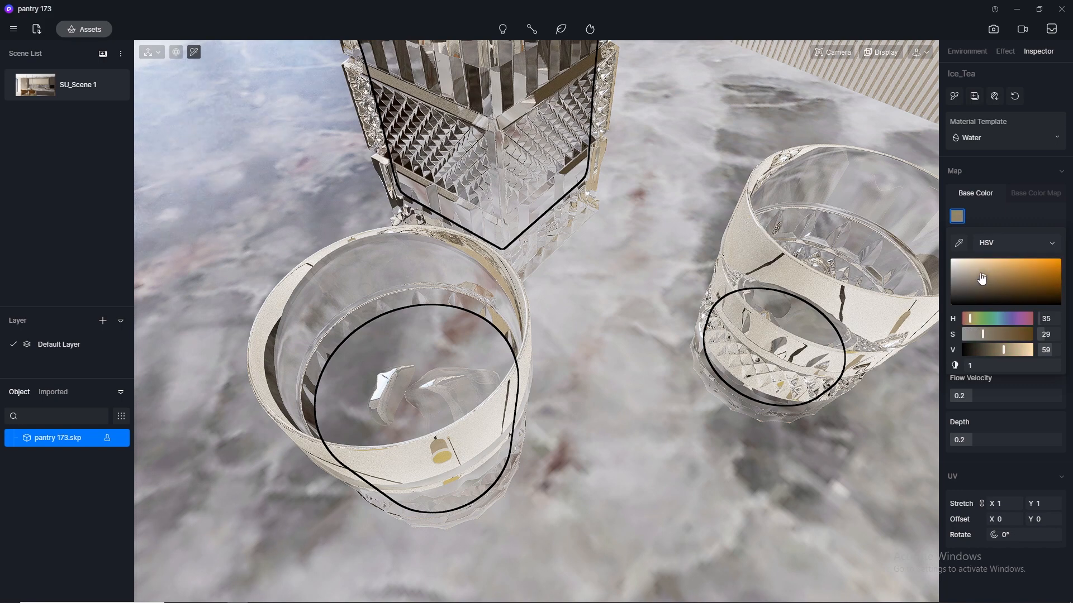
{"action": "left_click", "coordinate": [1029, 269]}
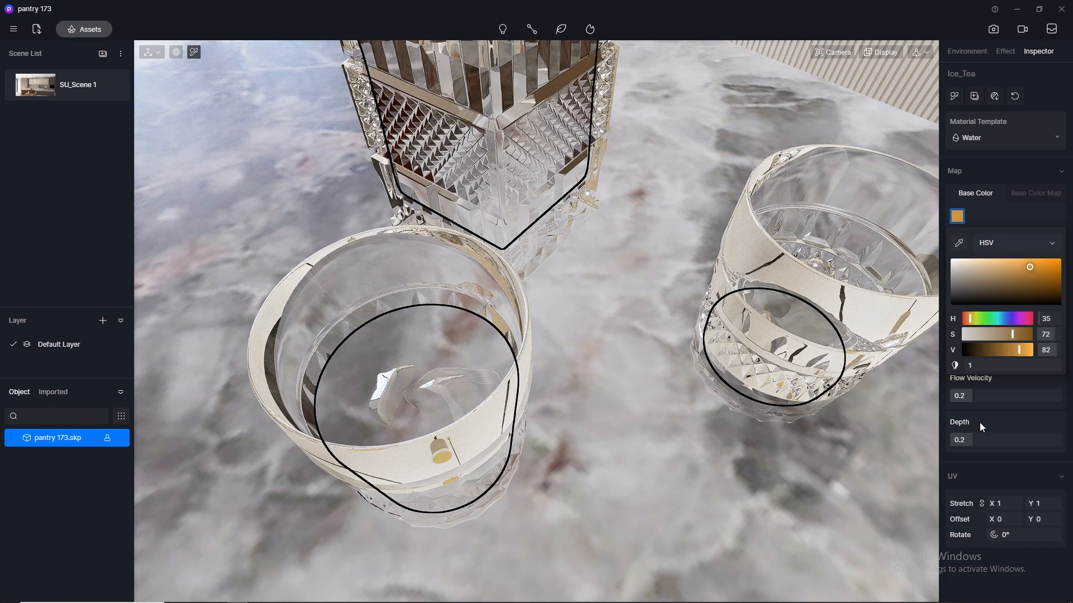
{"action": "left_click", "coordinate": [987, 441]}
{"action": "type", "text": "0.5"}
{"action": "key", "text": "Return"}
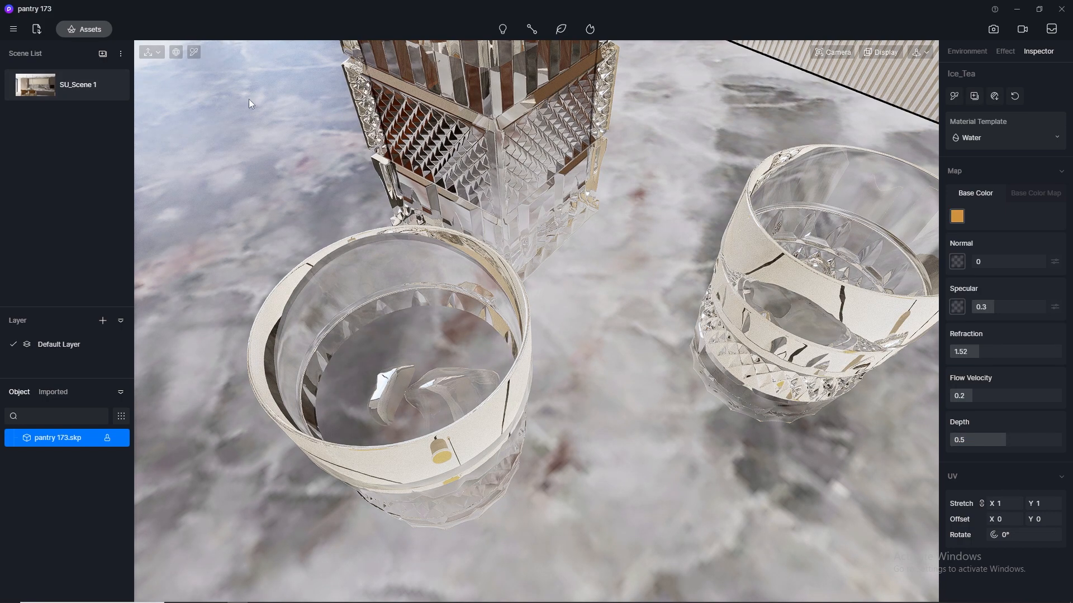
Try Brushed Stainless Steel on the base cabinet's metal plinth, and replace it with Brushed Aluminum Alloy from the Metal category.
{"action": "left_click", "coordinate": [33, 91]}
{"action": "right_click_drag", "start_coordinate": [400, 363], "coordinate": [653, 47]}
{"action": "middle_click_drag", "start_coordinate": [649, 66], "coordinate": [485, 276]}
{"action": "scroll", "coordinate": [485, 277], "scroll_direction": "down", "scroll_amount": 4}
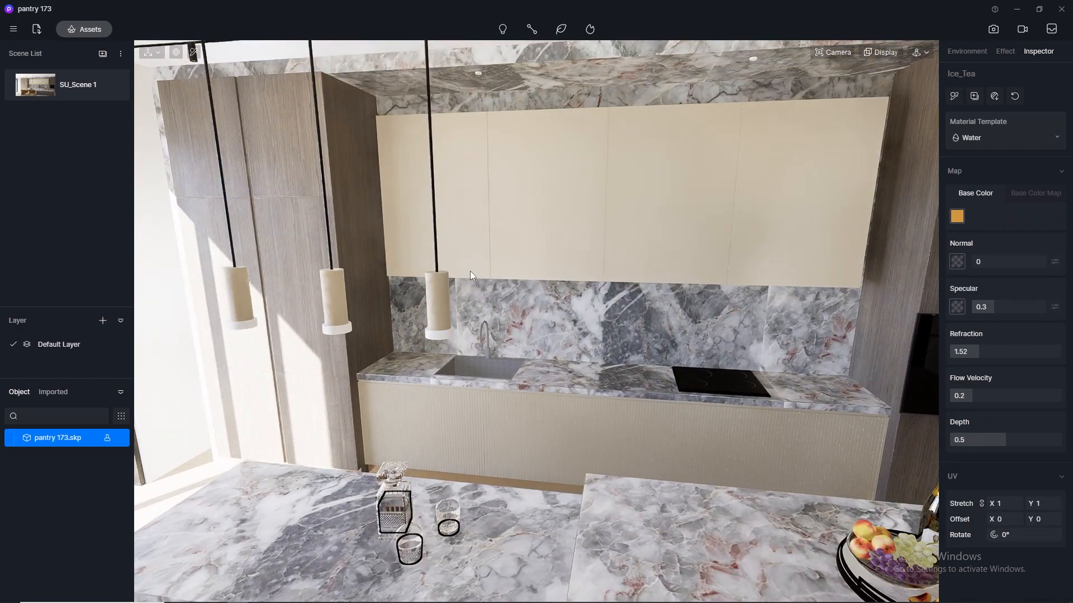
{"action": "left_click", "coordinate": [49, 92]}
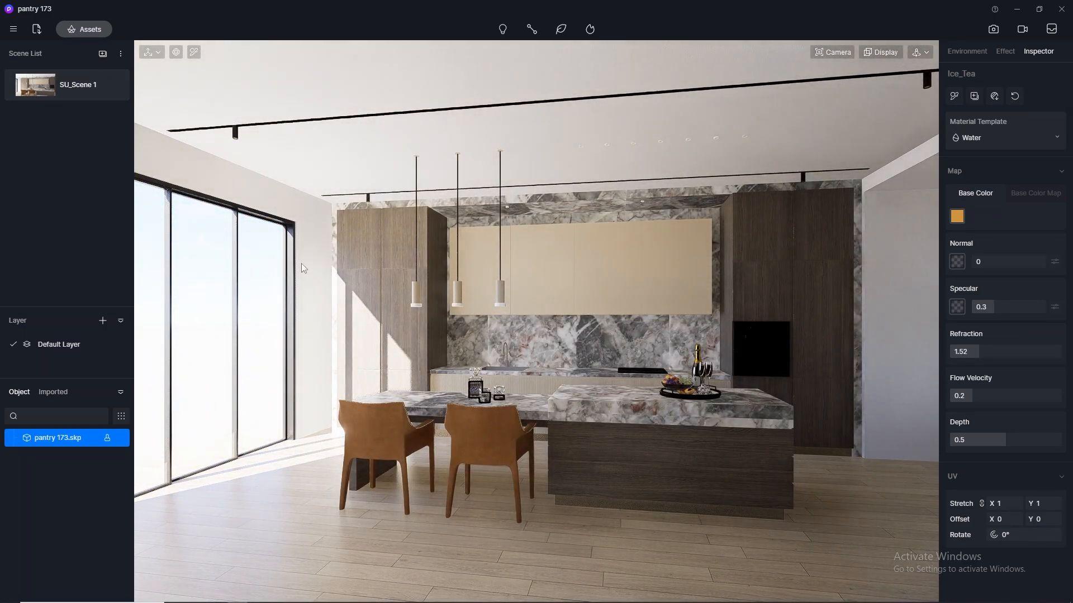
{"action": "scroll", "coordinate": [534, 337], "scroll_direction": "up", "scroll_amount": 3}
{"action": "scroll", "coordinate": [534, 339], "scroll_direction": "up", "scroll_amount": 5}
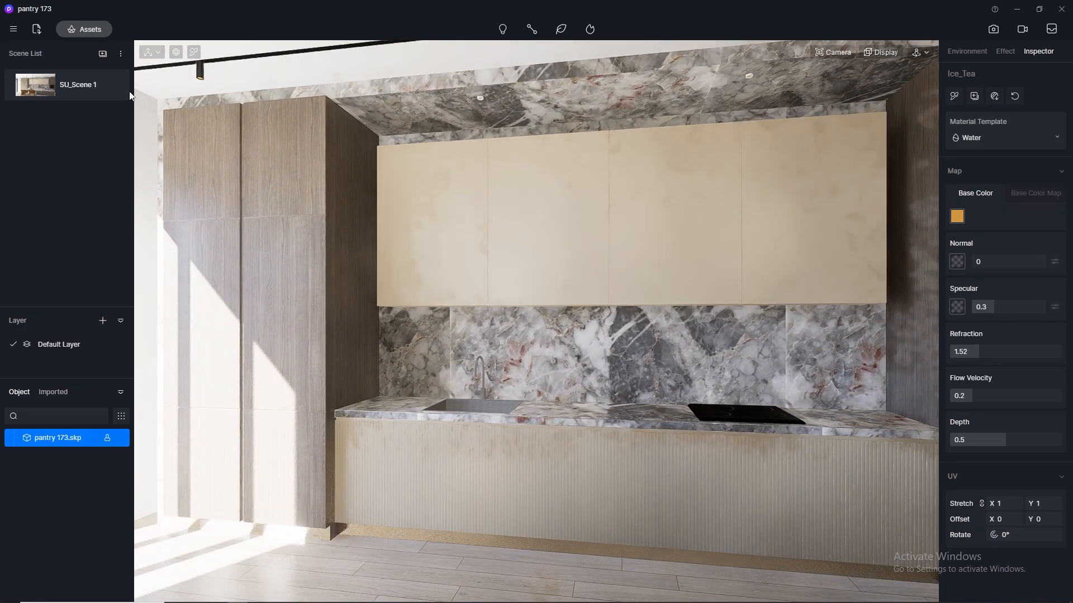
{"action": "left_click", "coordinate": [71, 31]}
{"action": "left_click", "coordinate": [584, 413]}
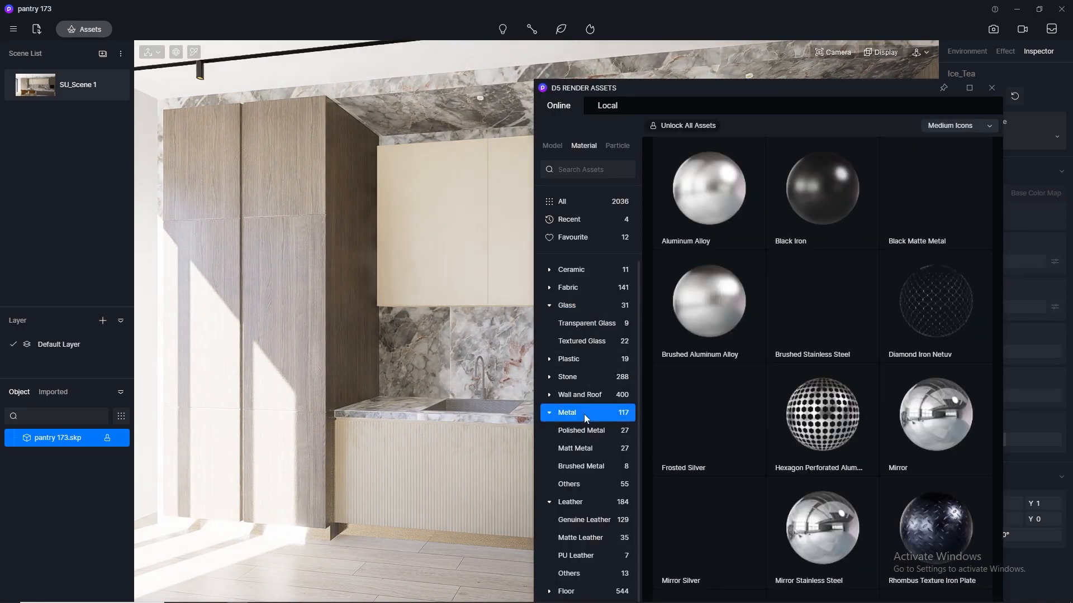
{"action": "mouse_move", "coordinate": [839, 86]}
{"action": "left_mouse_down"}
{"action": "mouse_move", "coordinate": [230, 131]}
{"action": "mouse_move", "coordinate": [249, 72]}
{"action": "mouse_move", "coordinate": [282, 58]}
{"action": "left_mouse_up"}
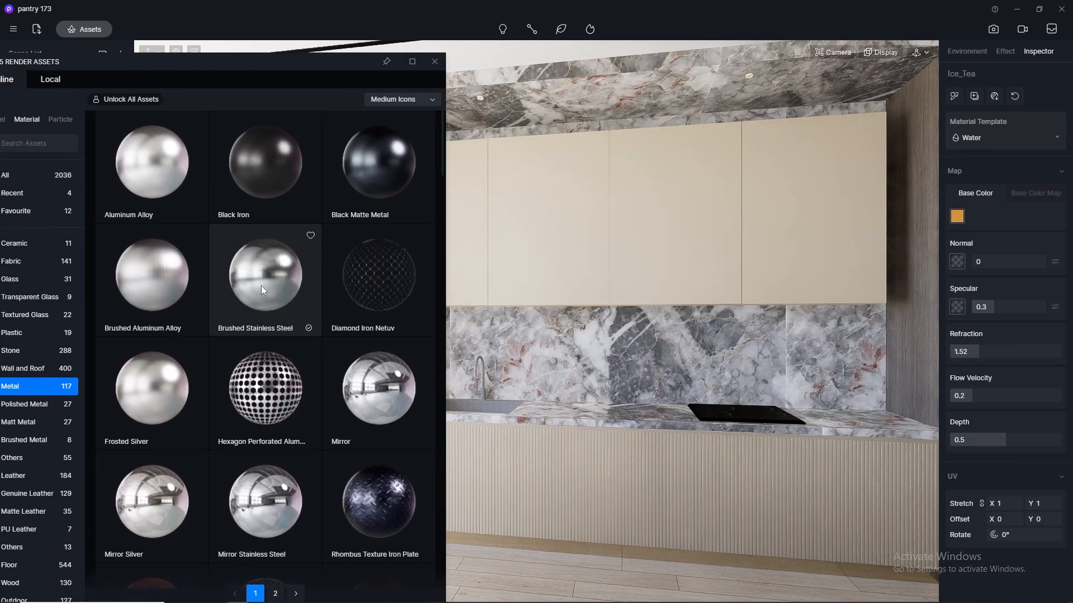
{"action": "mouse_move", "coordinate": [251, 269]}
{"action": "left_mouse_down"}
{"action": "mouse_move", "coordinate": [502, 401]}
{"action": "mouse_move", "coordinate": [587, 497]}
{"action": "mouse_move", "coordinate": [617, 581]}
{"action": "mouse_move", "coordinate": [509, 555]}
{"action": "left_mouse_up"}
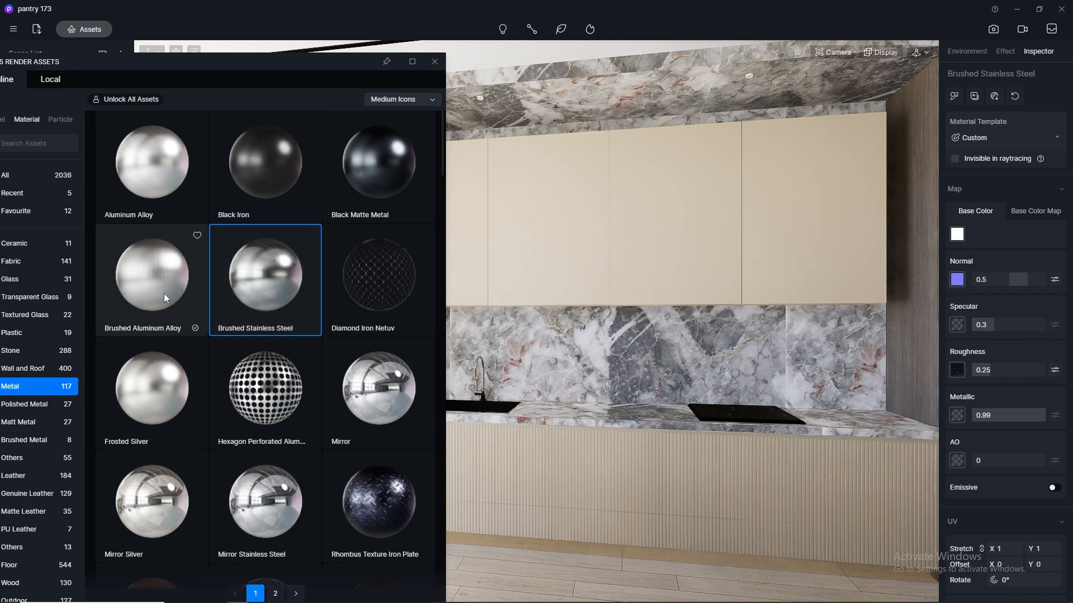
{"action": "mouse_move", "coordinate": [143, 279]}
{"action": "left_mouse_down"}
{"action": "mouse_move", "coordinate": [417, 494]}
{"action": "mouse_move", "coordinate": [495, 543]}
{"action": "mouse_move", "coordinate": [527, 540]}
{"action": "left_mouse_up"}
{"action": "left_click", "coordinate": [435, 61]}
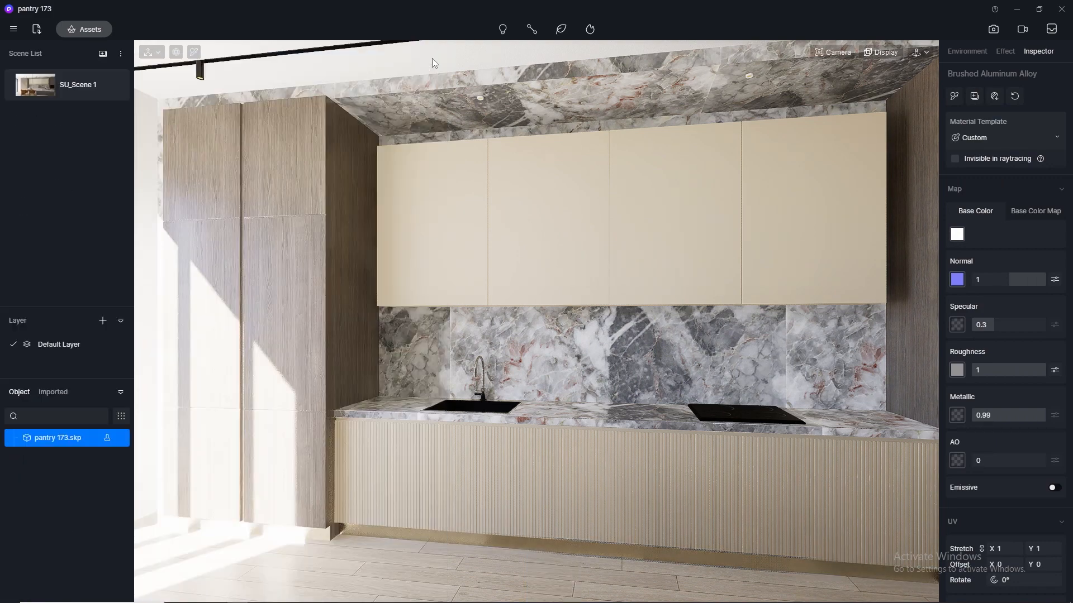
Restore the SU_Scene 1 view in image render mode and light it with the custom HDRI HDR_029_Sky_Cloudy_Ref.
{"action": "left_click", "coordinate": [35, 94]}
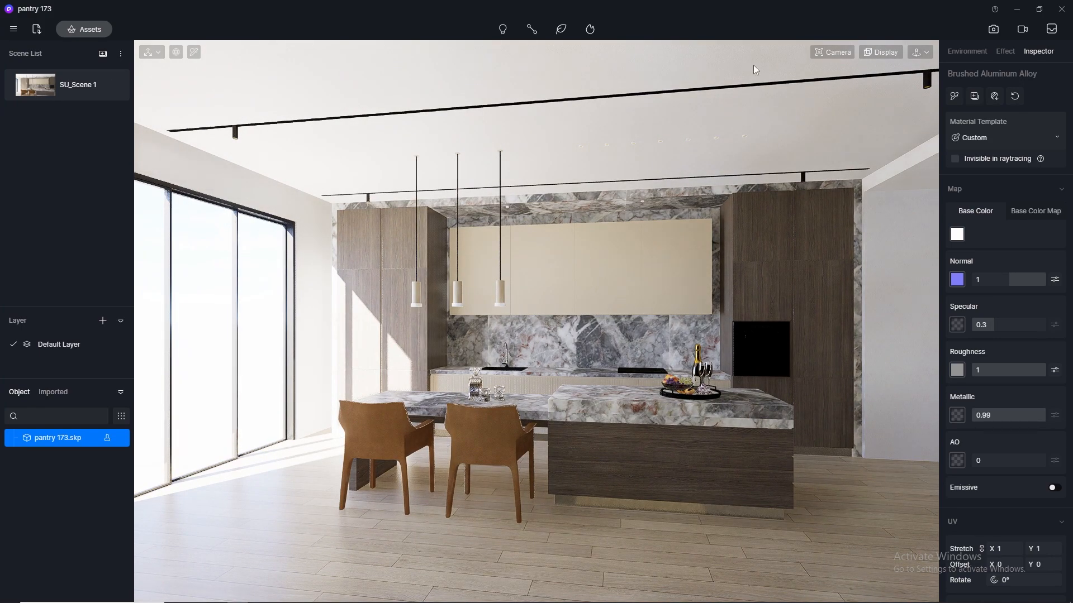
{"action": "left_click", "coordinate": [993, 31]}
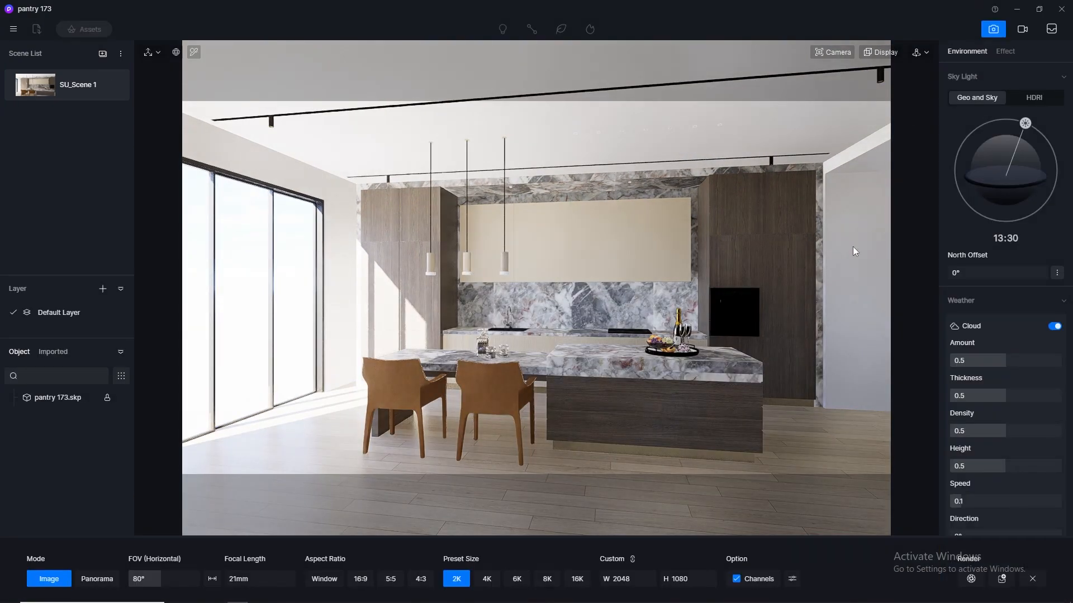
{"action": "left_click", "coordinate": [1040, 101]}
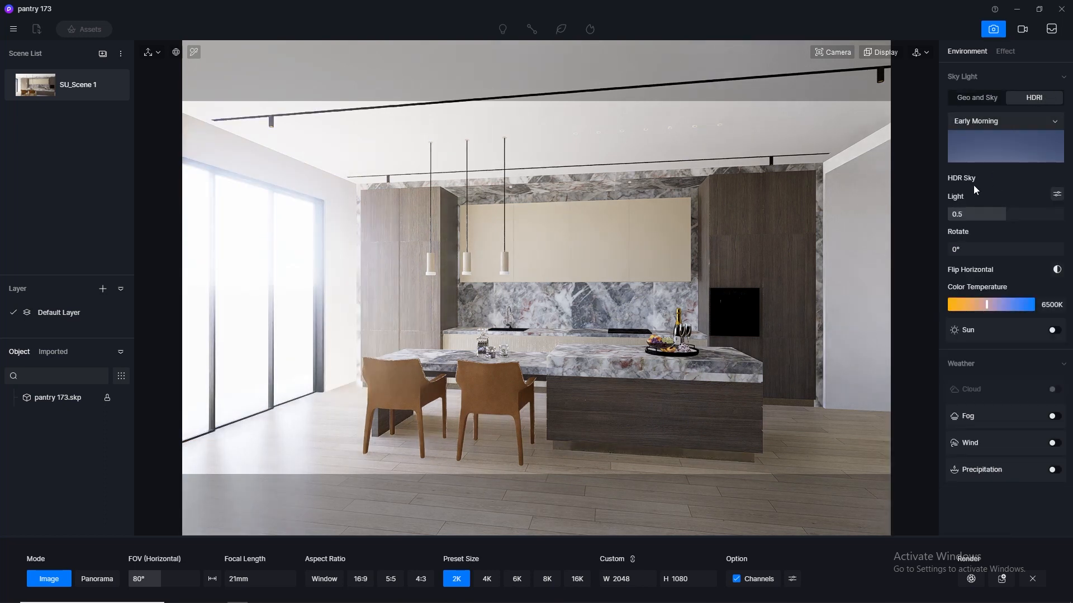
{"action": "left_click", "coordinate": [991, 125]}
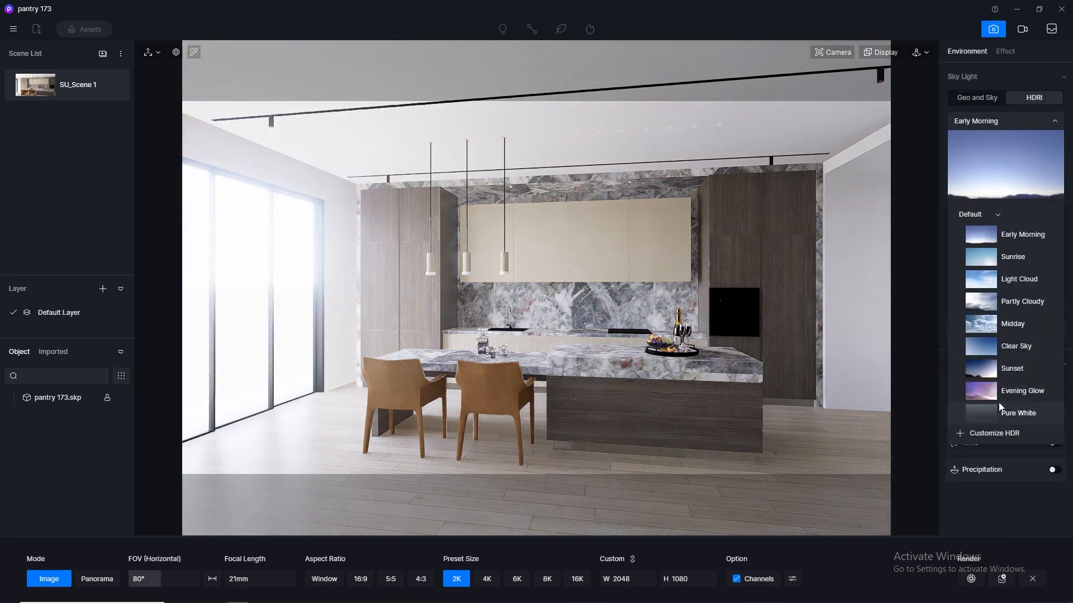
{"action": "left_click", "coordinate": [972, 214]}
{"action": "left_click", "coordinate": [979, 233]}
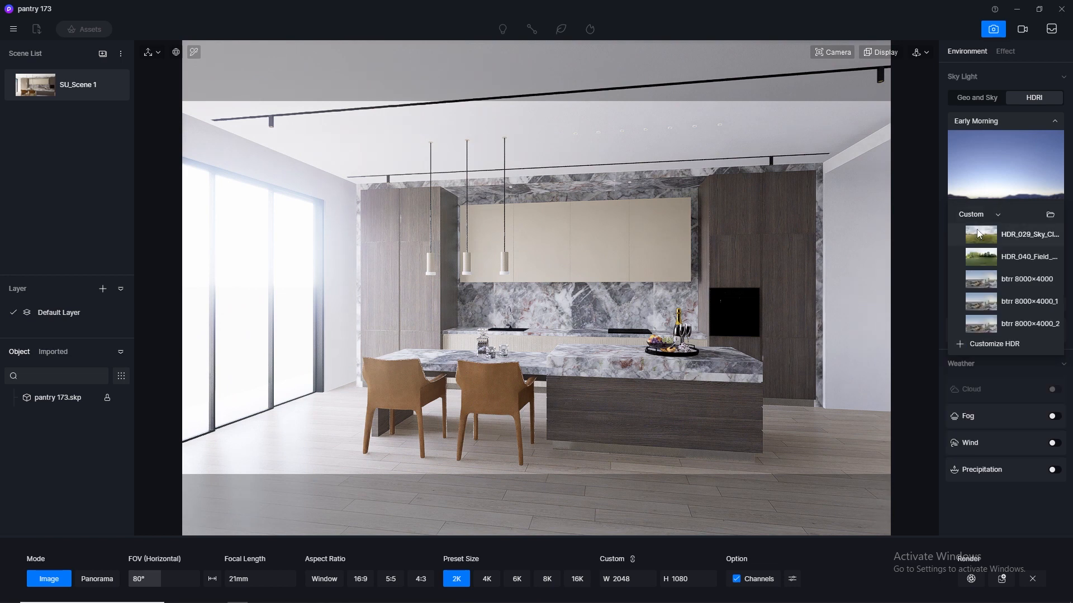
{"action": "left_click", "coordinate": [983, 235]}
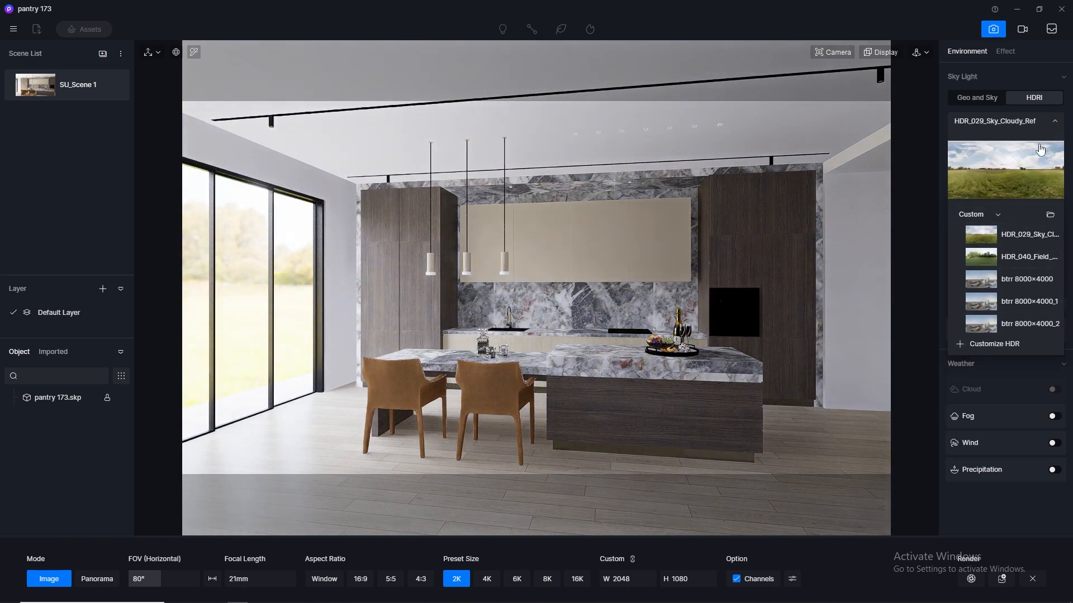
{"action": "left_click", "coordinate": [1055, 121]}
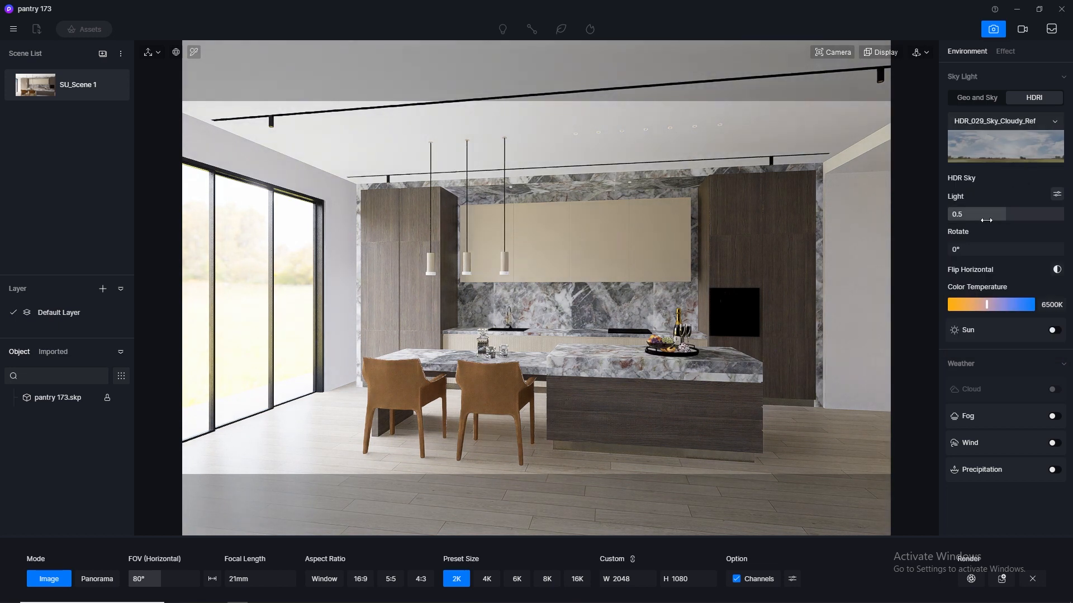
Split the HDR sky light into separate values, with background 0.01 and skylight 0.1.
{"action": "left_click", "coordinate": [1057, 194]}
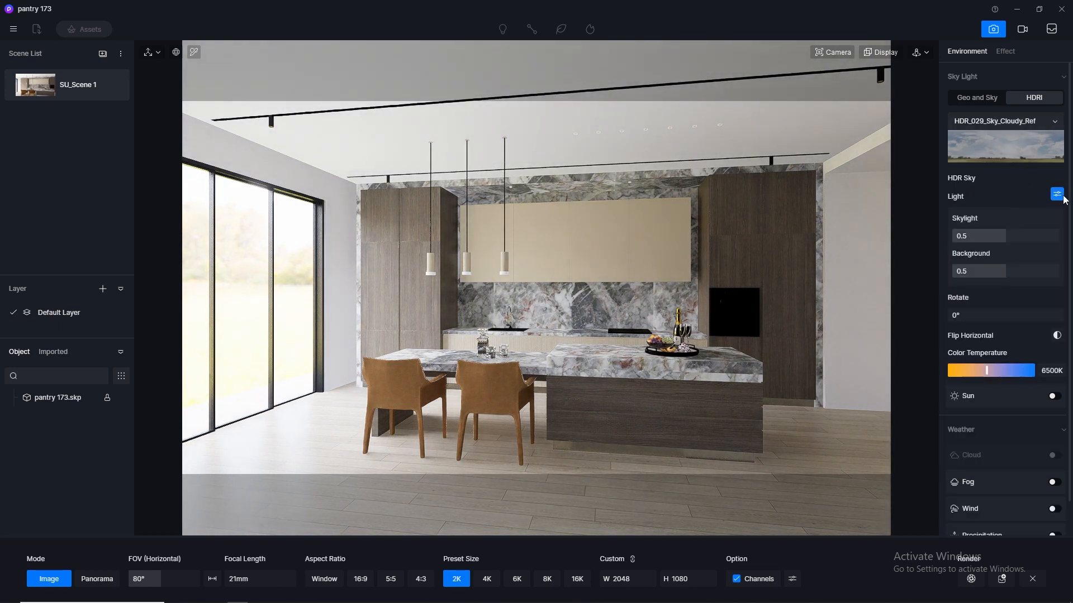
{"action": "double_click", "coordinate": [991, 272]}
{"action": "type", "text": "0.01"}
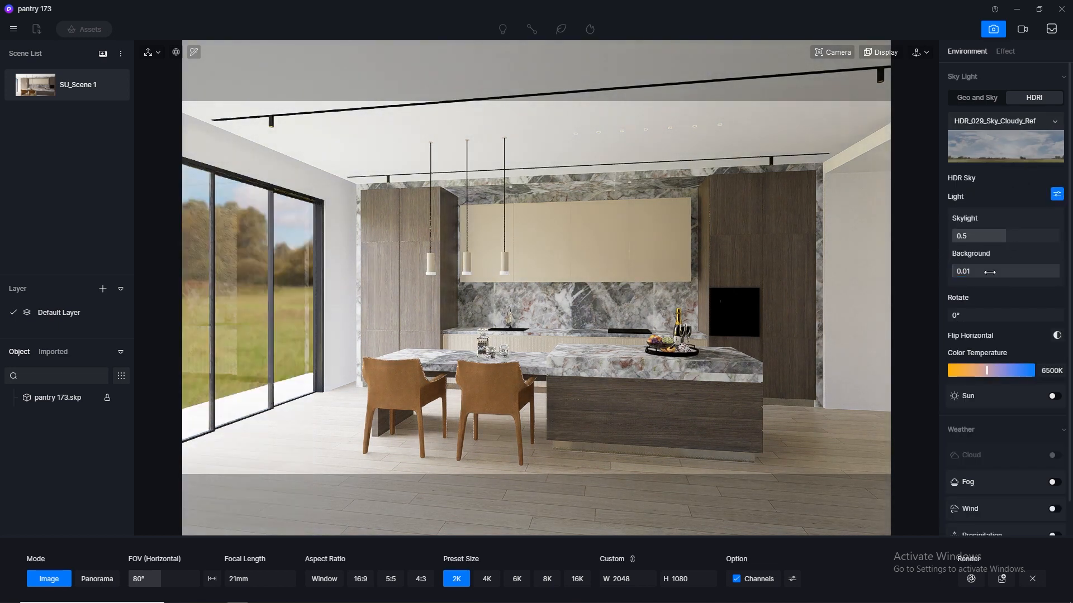
{"action": "double_click", "coordinate": [975, 235]}
{"action": "type", "text": "0.1"}
{"action": "key", "text": "Return"}
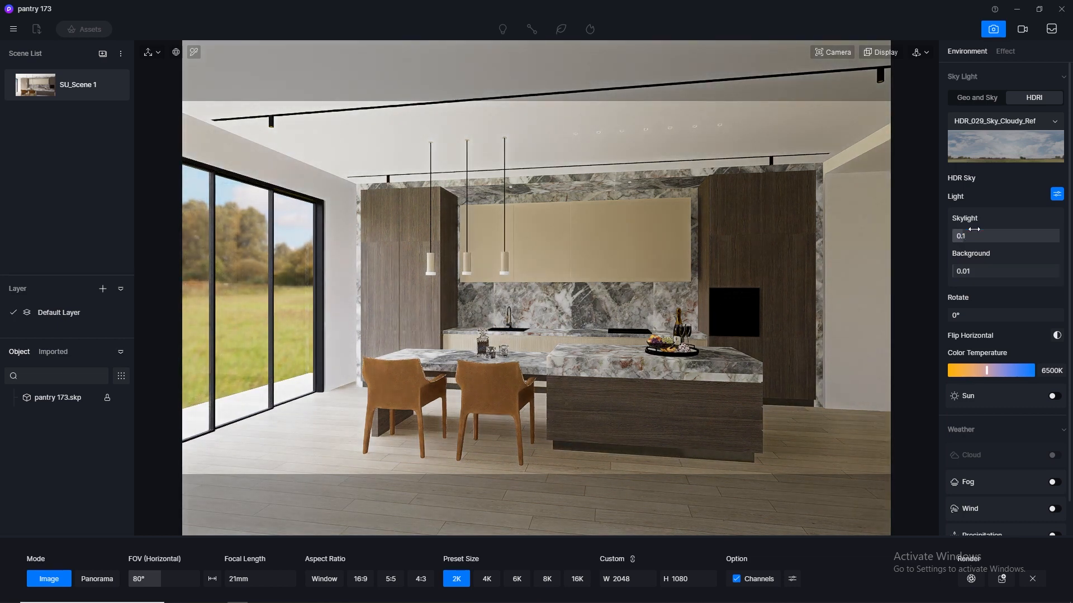
Try HDR sky background values of 0.05 and 0.02, and return the background to 0.01.
{"action": "double_click", "coordinate": [996, 271]}
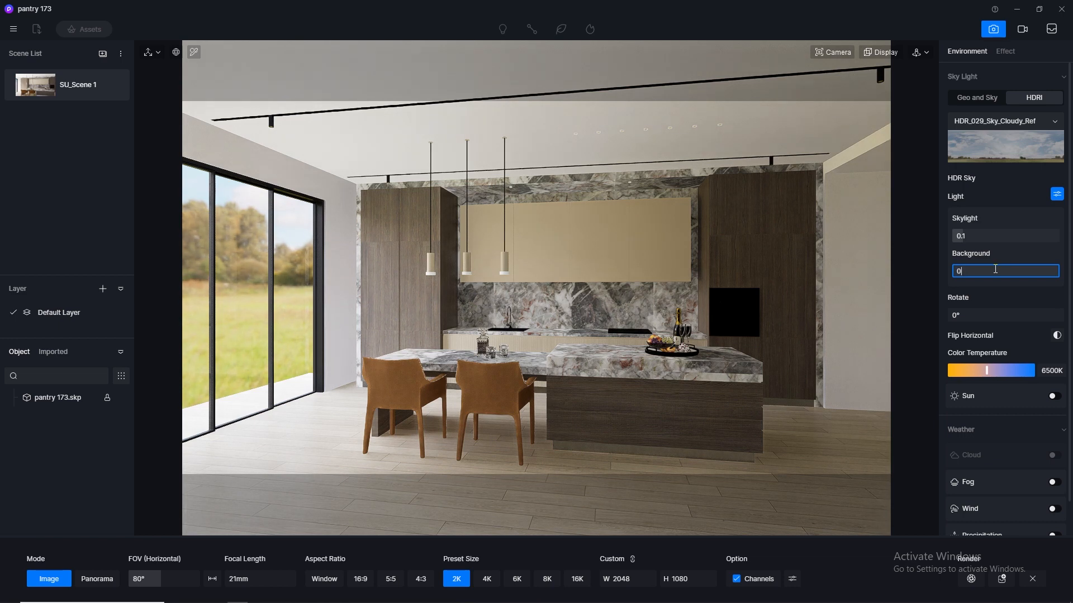
{"action": "type", "text": "0.05"}
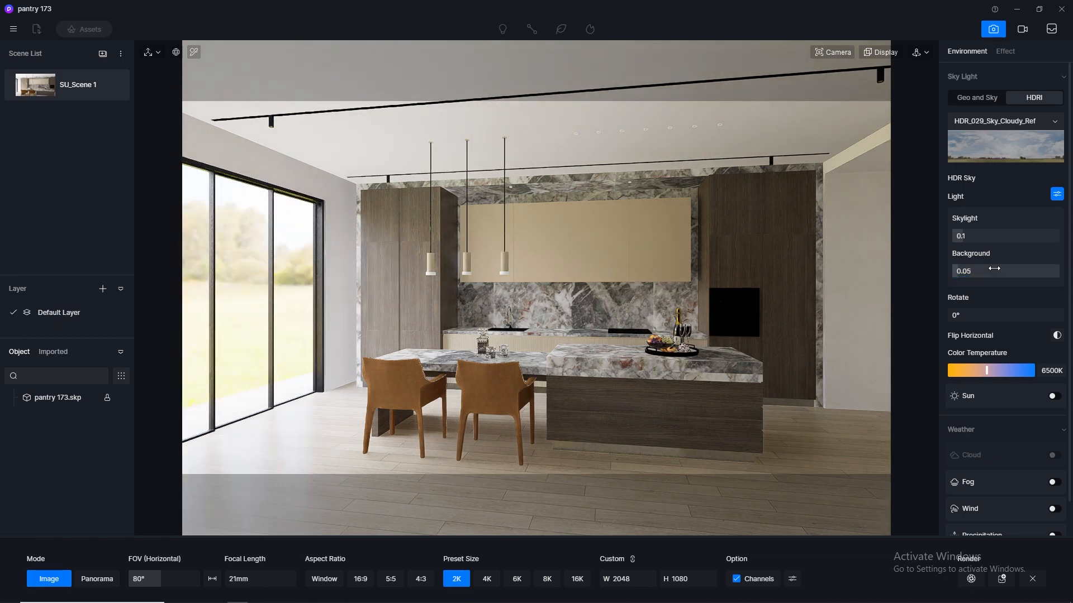
{"action": "double_click", "coordinate": [996, 271]}
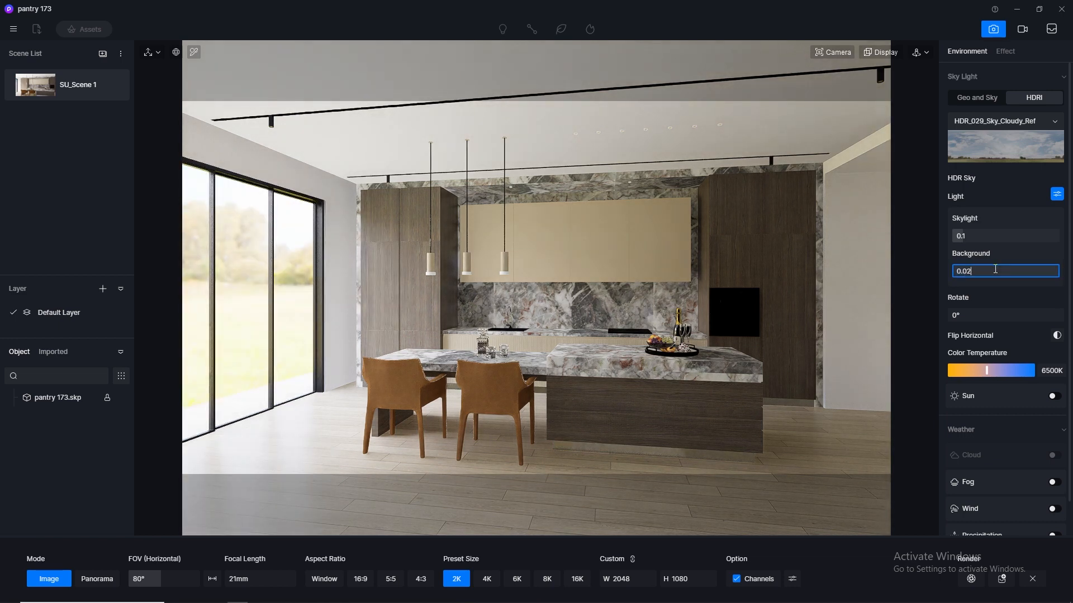
{"action": "key", "text": "Return"}
{"action": "double_click", "coordinate": [995, 271]}
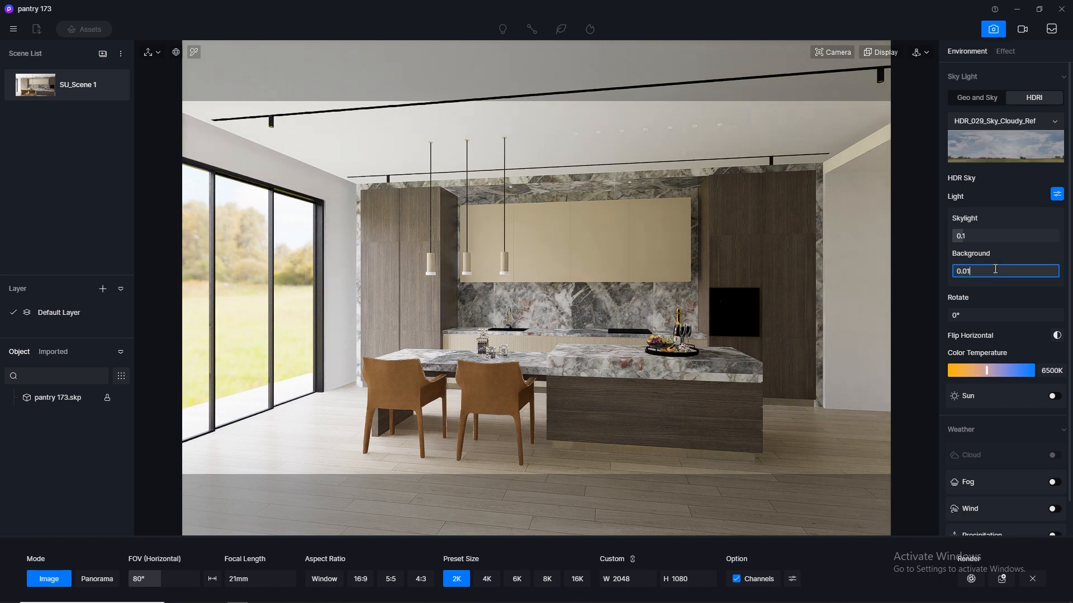
{"action": "key", "text": "Return"}
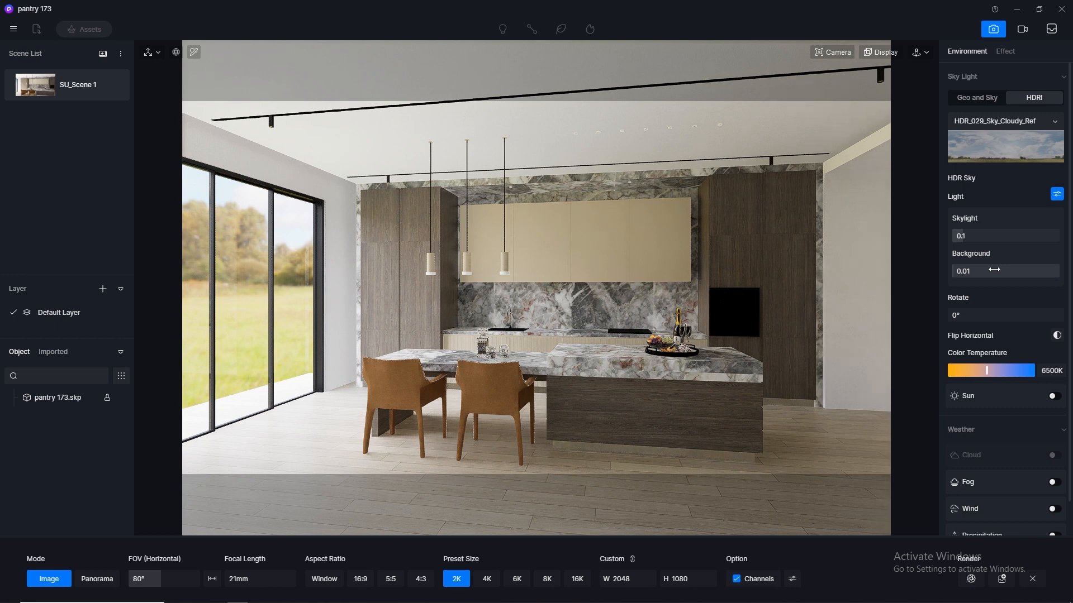
Compare the view outside the window with the HDR sky background at 0.01 and 0.02, ending at 0.01.
{"action": "double_click", "coordinate": [995, 270]}
{"action": "type", "text": "0.00"}
{"action": "key", "text": "BackSpace"}
{"action": "type", "text": "1"}
{"action": "key", "text": "Return"}
{"action": "double_click", "coordinate": [995, 270]}
{"action": "type", "text": "0.0"}
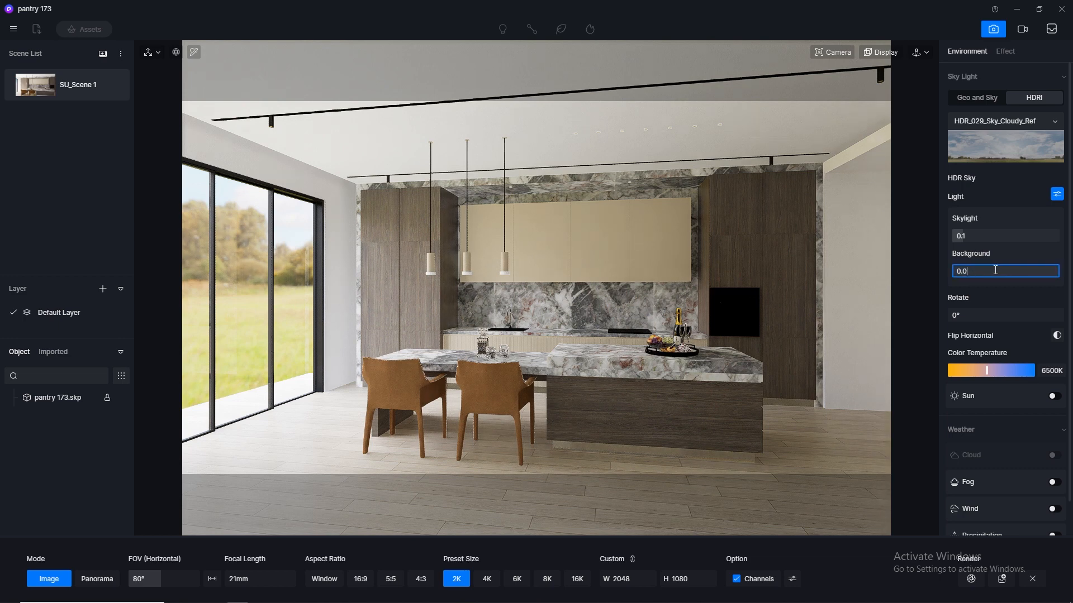
{"action": "type", "text": "2"}
{"action": "key", "text": "Return"}
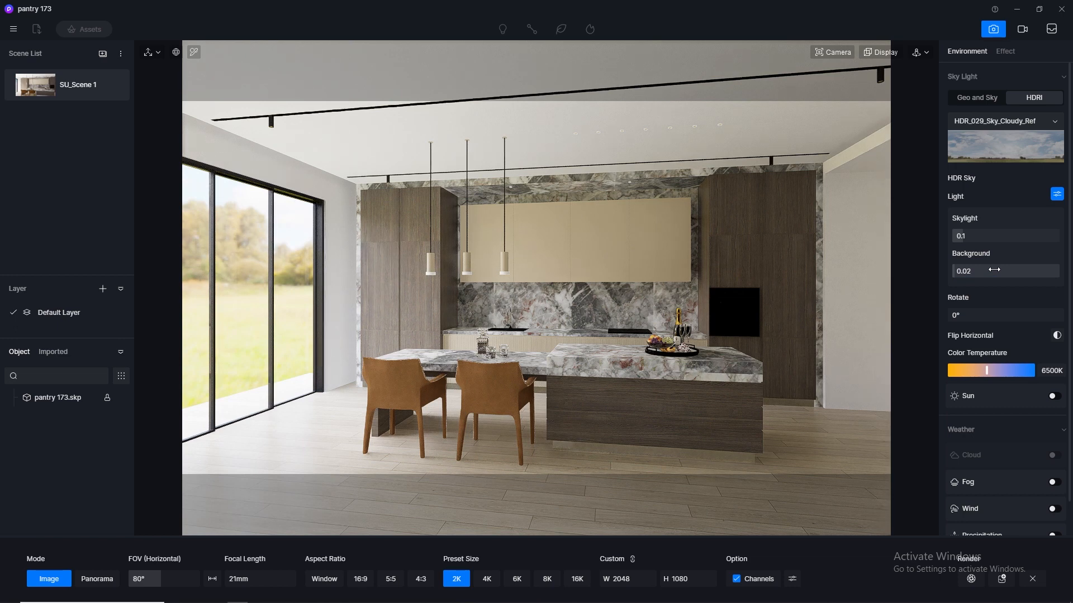
{"action": "double_click", "coordinate": [995, 271]}
{"action": "key", "text": "Return"}
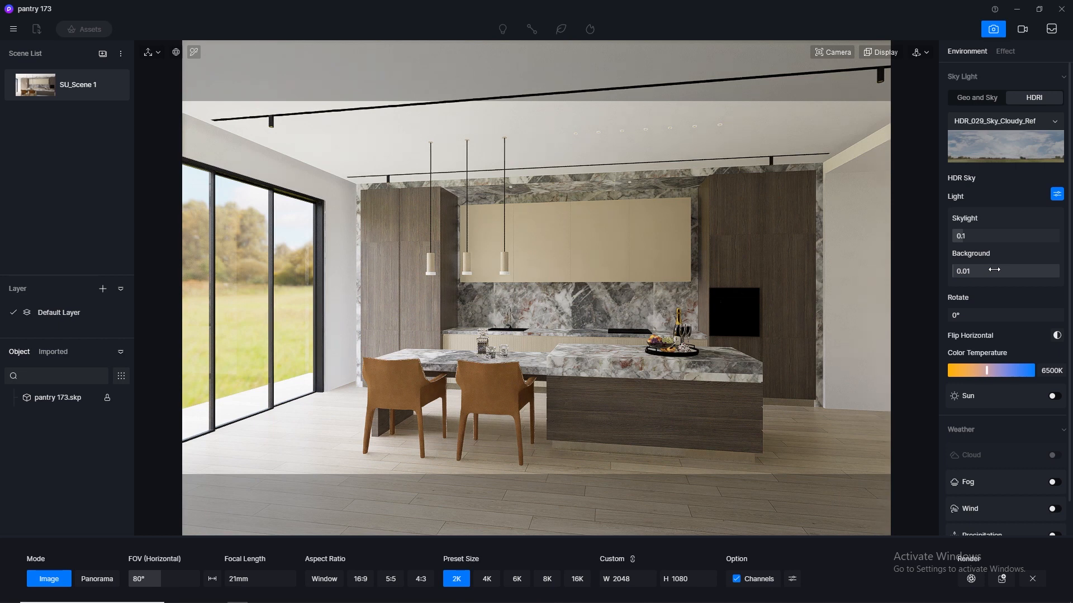
Try an HDR skylight value of 0.2, and return the skylight to 0.1.
{"action": "double_click", "coordinate": [981, 234]}
{"action": "type", "text": "0.2"}
{"action": "key", "text": "Return"}
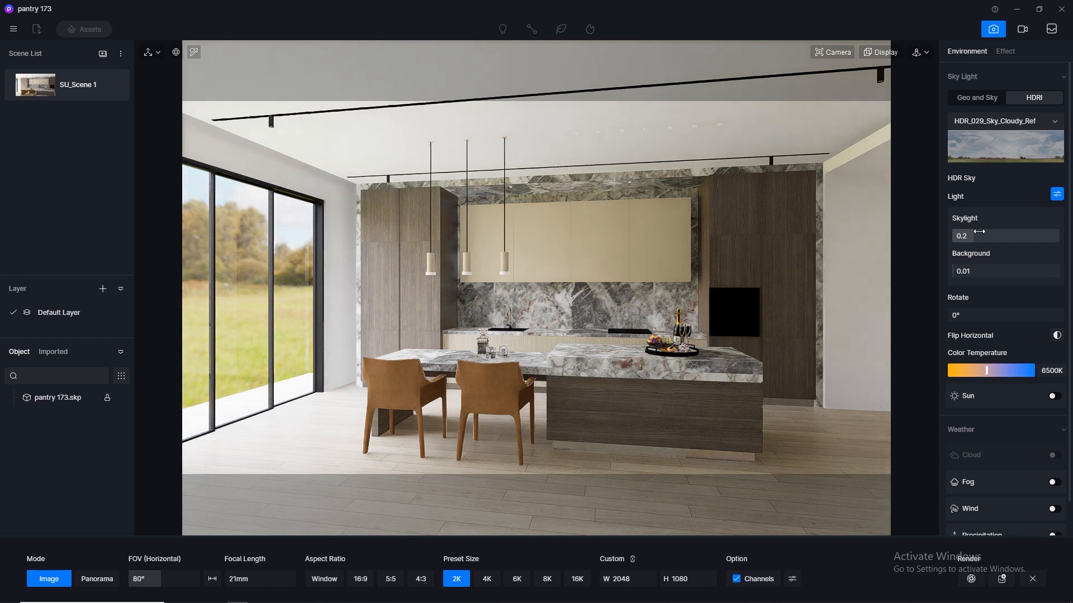
{"action": "double_click", "coordinate": [979, 231]}
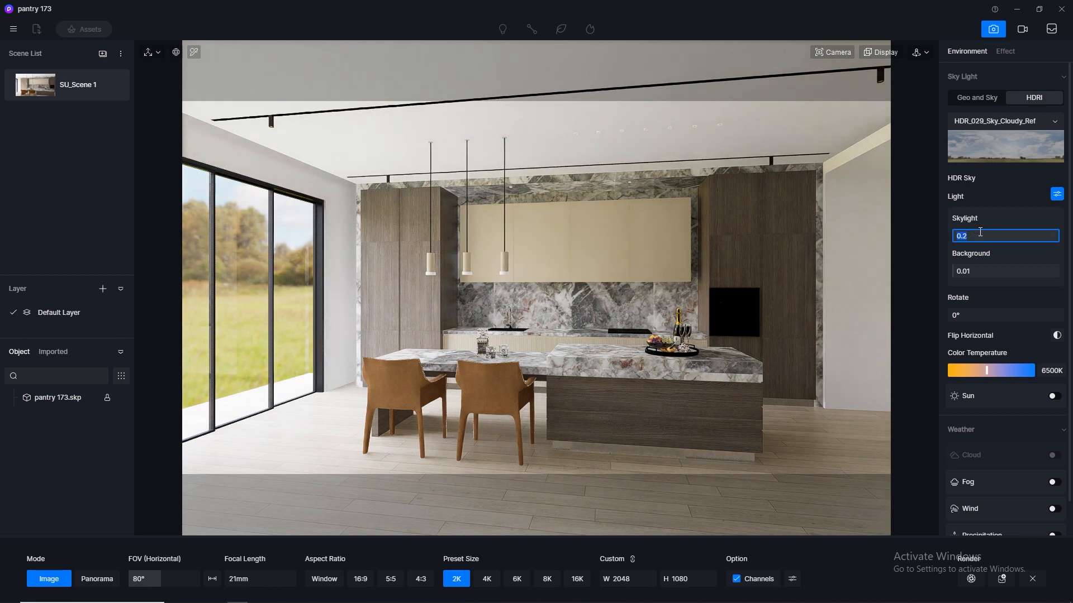
{"action": "key", "text": "Return"}
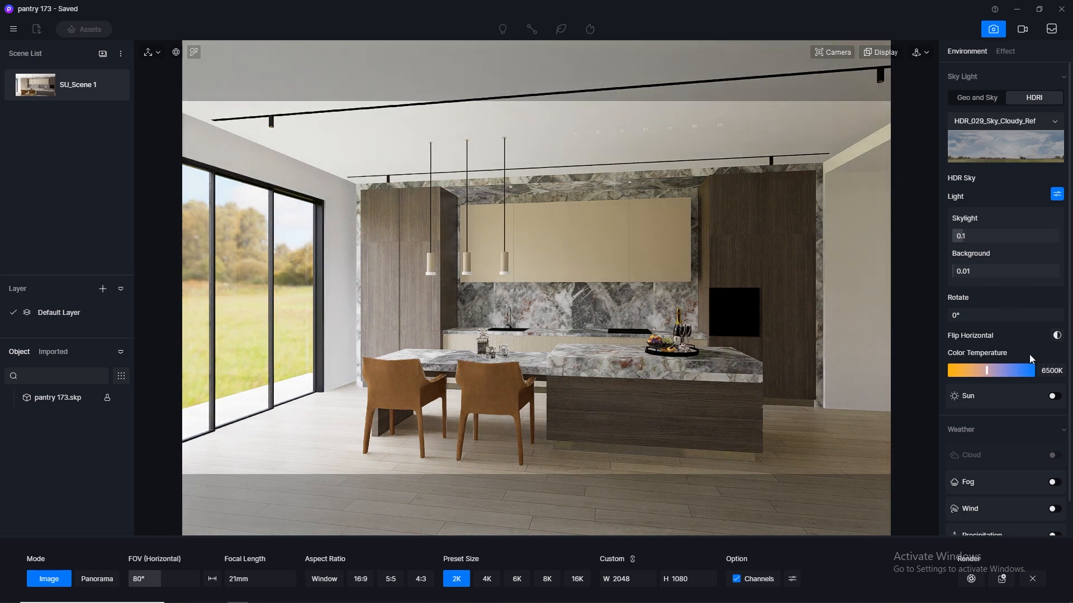
Enable the sun with a custom direction and set its sunlight intensity to 0.01.
{"action": "left_click", "coordinate": [1055, 396]}
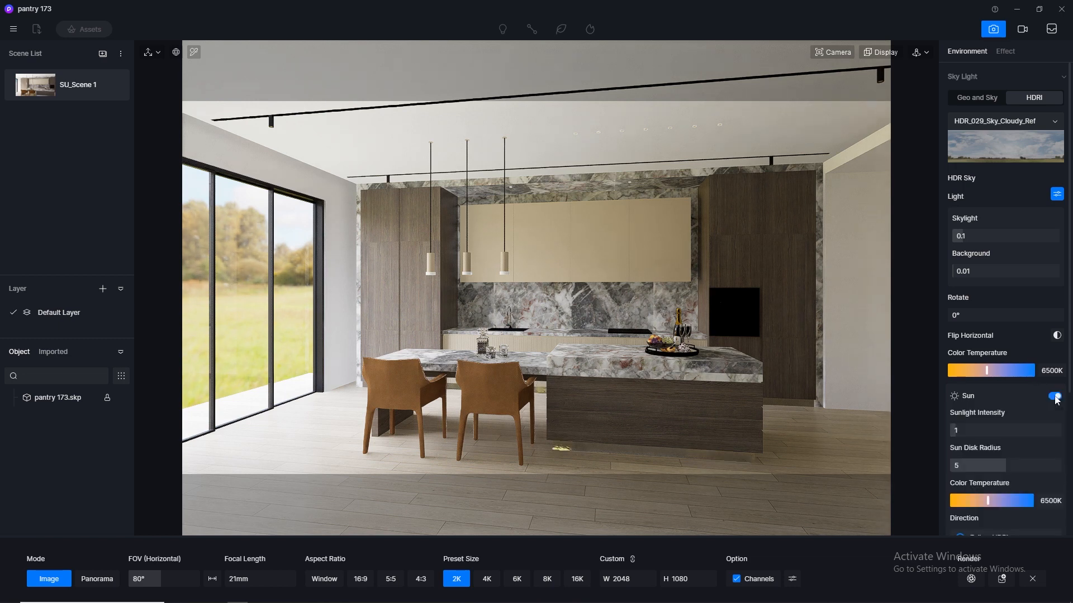
{"action": "scroll", "coordinate": [1067, 328], "scroll_direction": "down", "scroll_amount": 2}
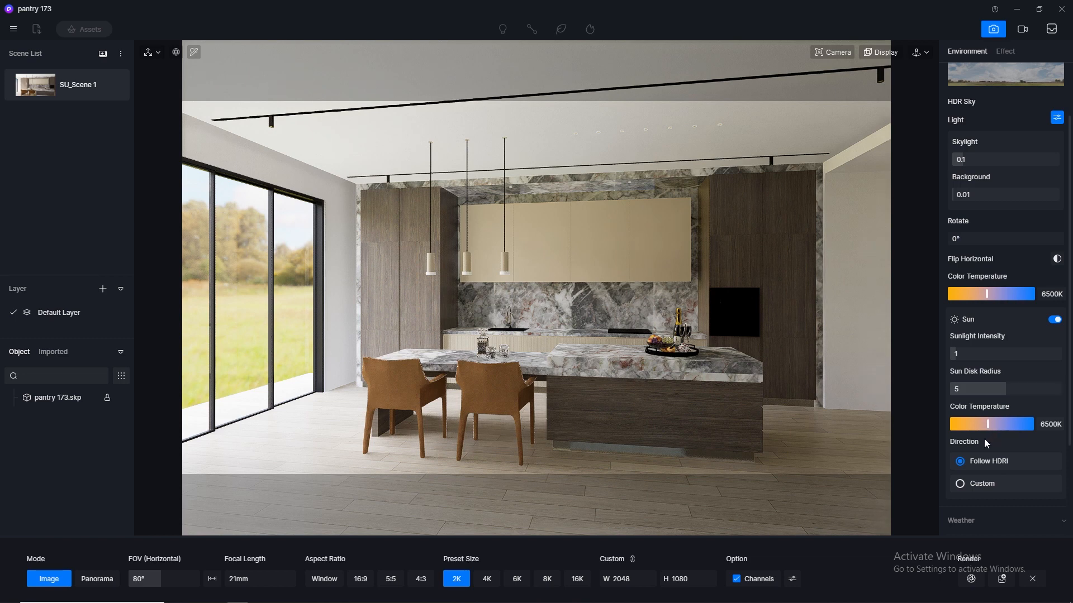
{"action": "left_click", "coordinate": [972, 485]}
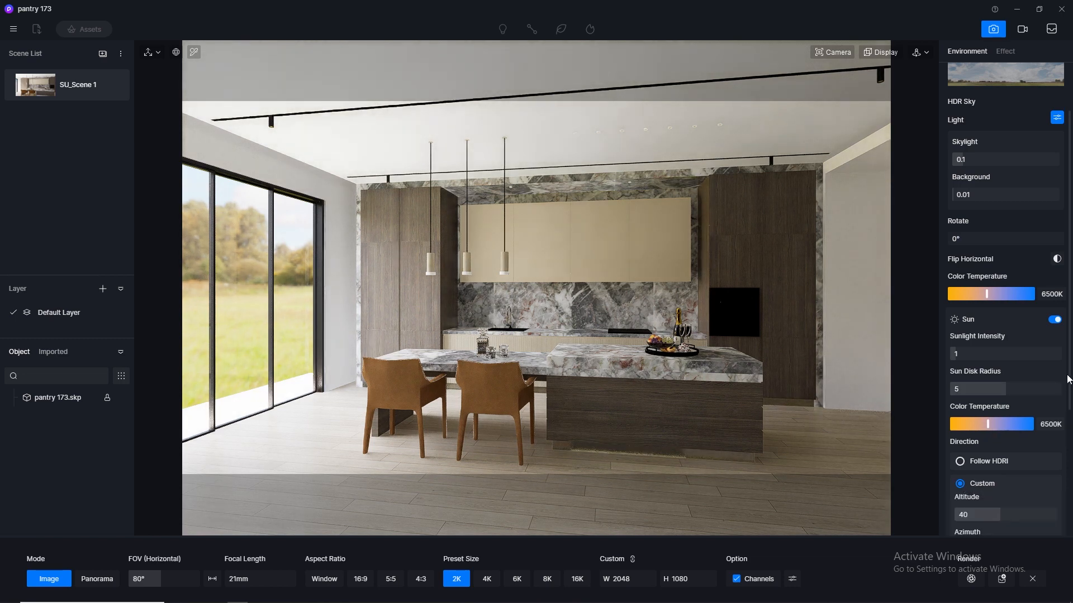
{"action": "scroll", "coordinate": [1005, 363], "scroll_direction": "down", "scroll_amount": 1}
{"action": "left_click", "coordinate": [997, 338]}
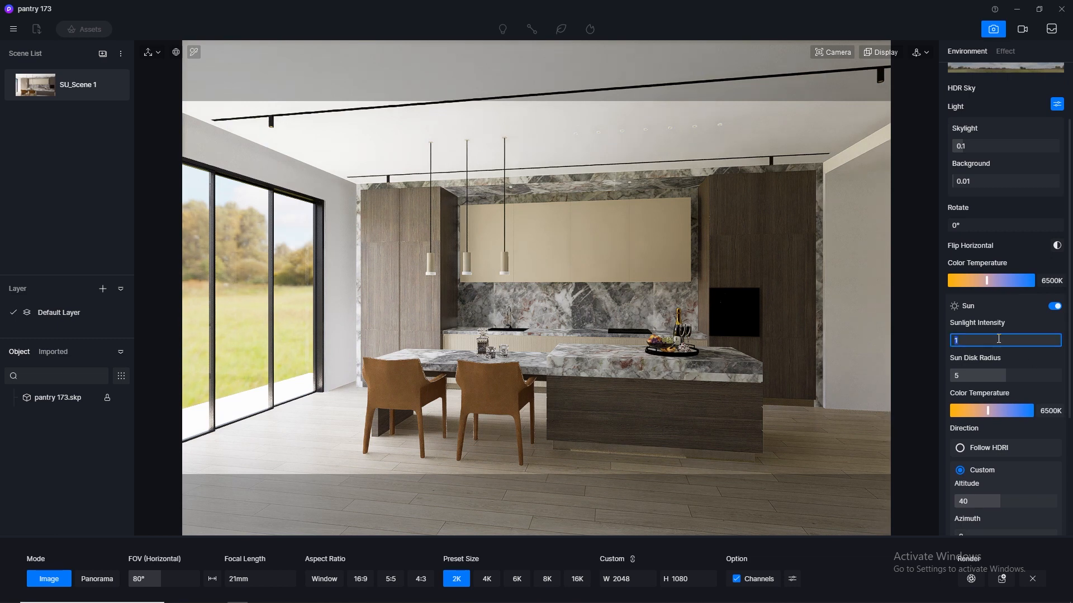
{"action": "key", "text": "Return"}
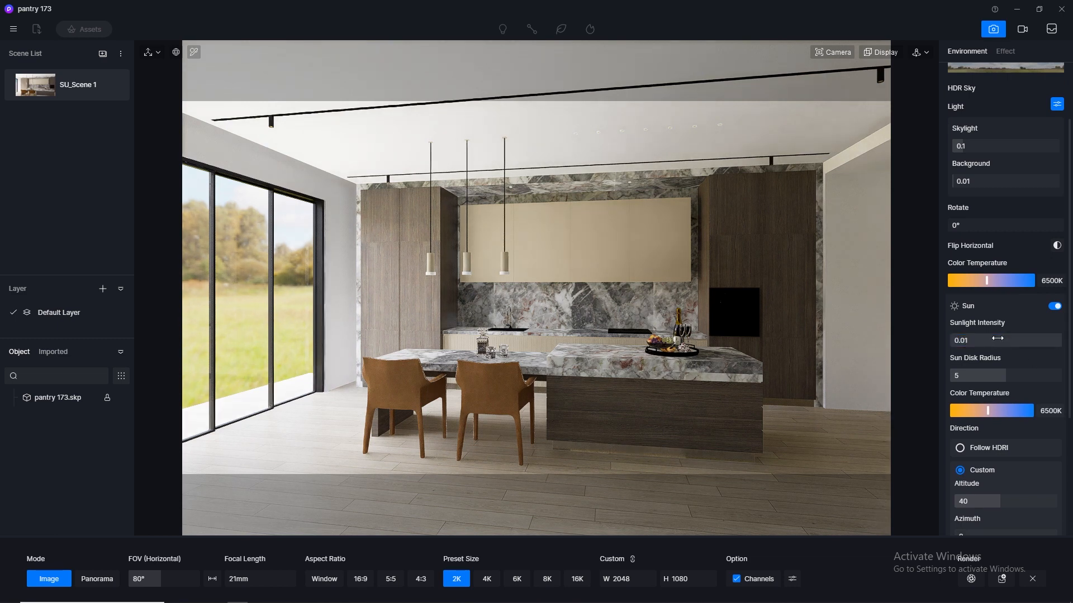
Set the custom sun's azimuth to 279.8 and altitude to 7.3, keep sunlight intensity 0.01, and update SU_Scene 1.
{"action": "left_click_drag", "start_coordinate": [1069, 336], "coordinate": [1069, 370]}
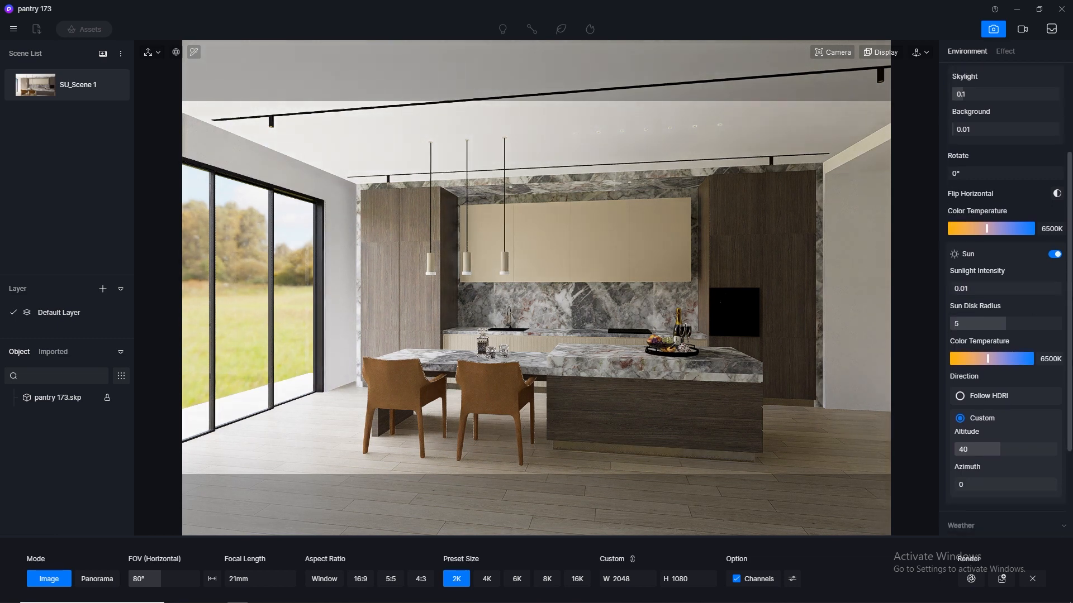
{"action": "left_click_drag", "start_coordinate": [958, 483], "coordinate": [1034, 492]}
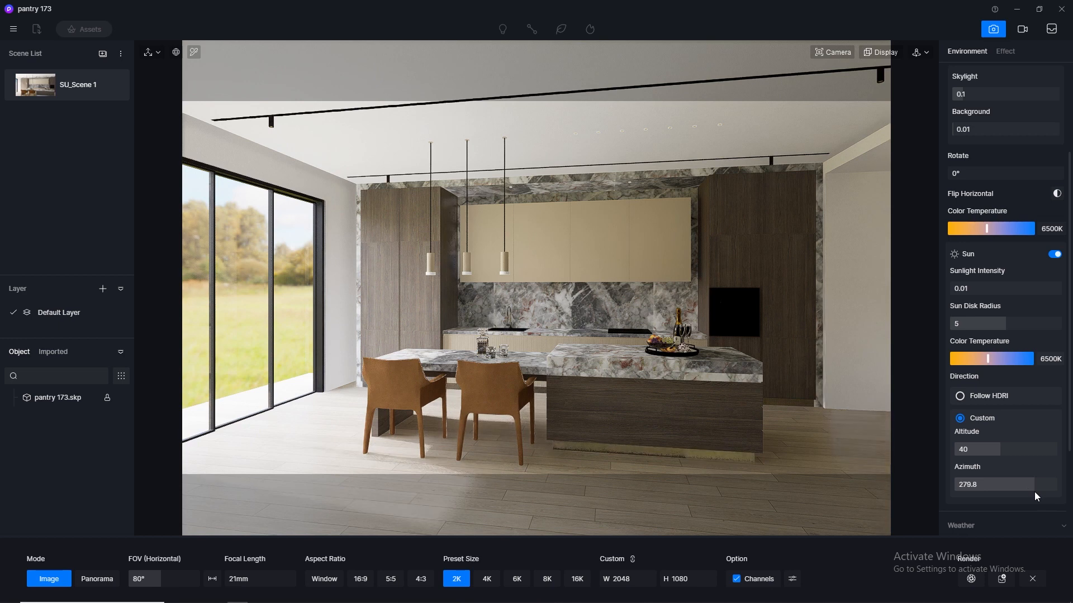
{"action": "left_click_drag", "start_coordinate": [998, 449], "coordinate": [965, 472]}
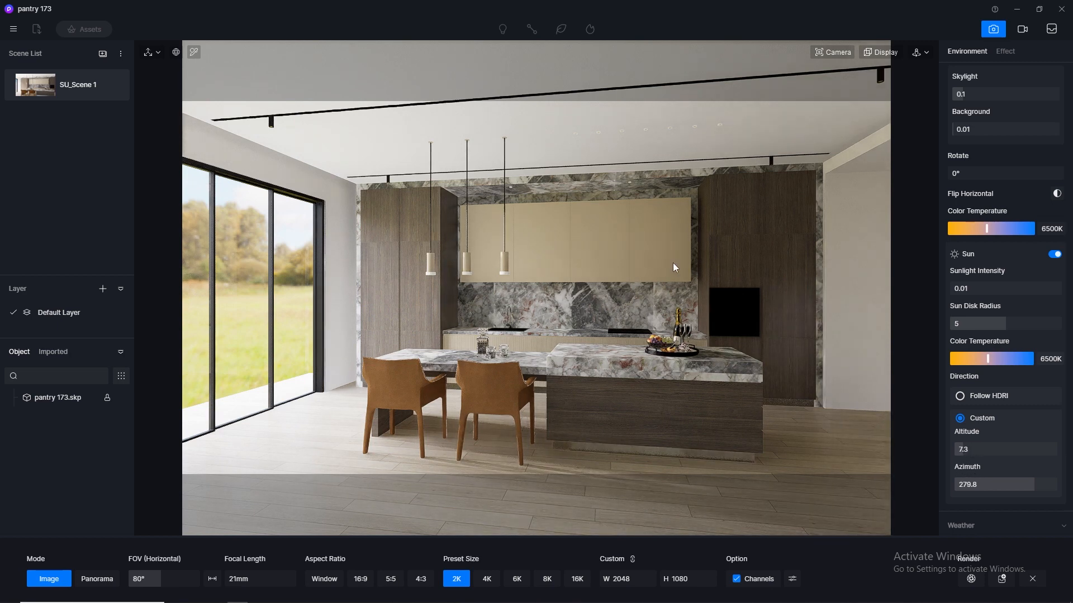
{"action": "left_click", "coordinate": [973, 285]}
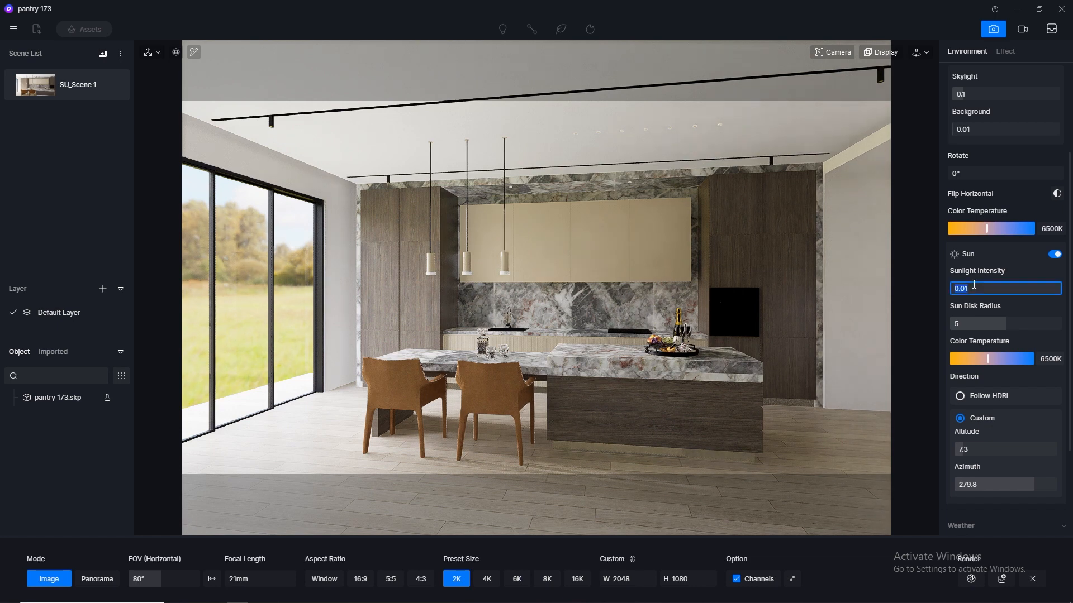
{"action": "key", "text": "Return"}
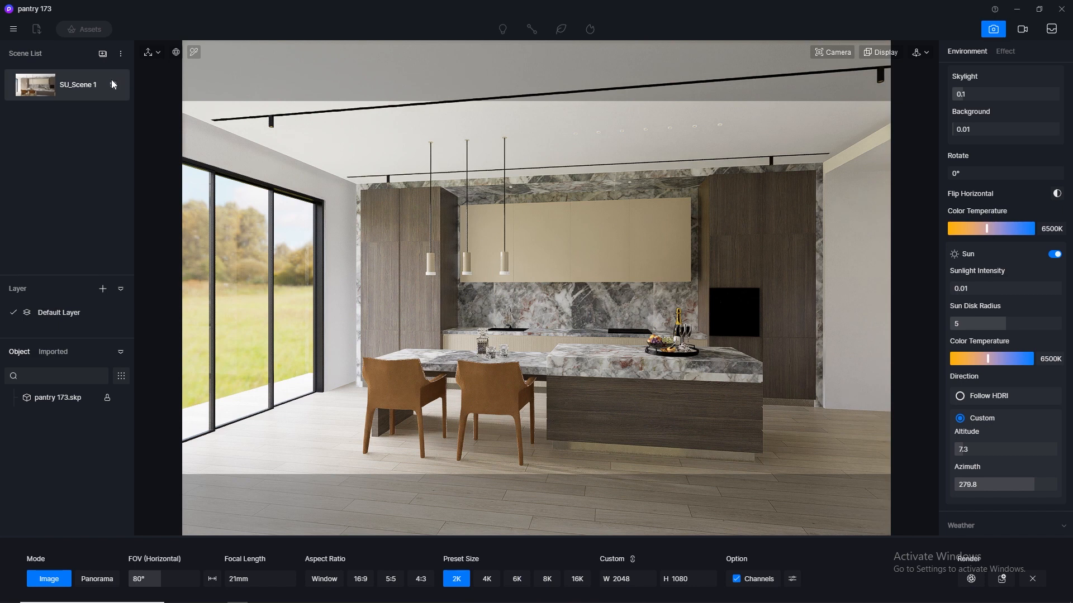
{"action": "left_click", "coordinate": [113, 85]}
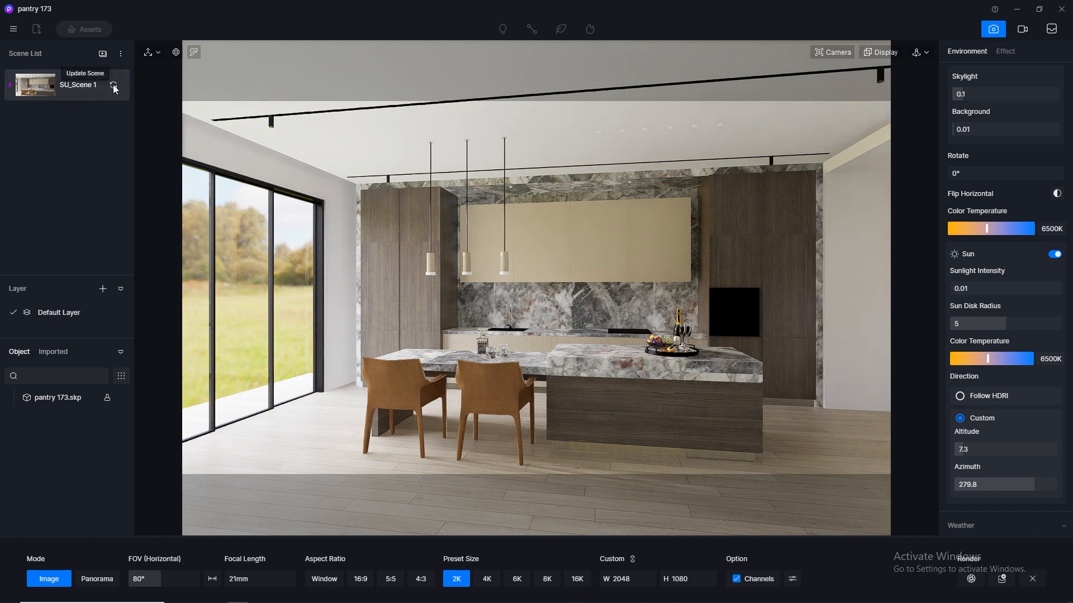
Leave image render mode and apply the Normal Glass material from the Glass category to the built-in oven's front.
{"action": "left_click", "coordinate": [994, 30]}
{"action": "left_click", "coordinate": [74, 30]}
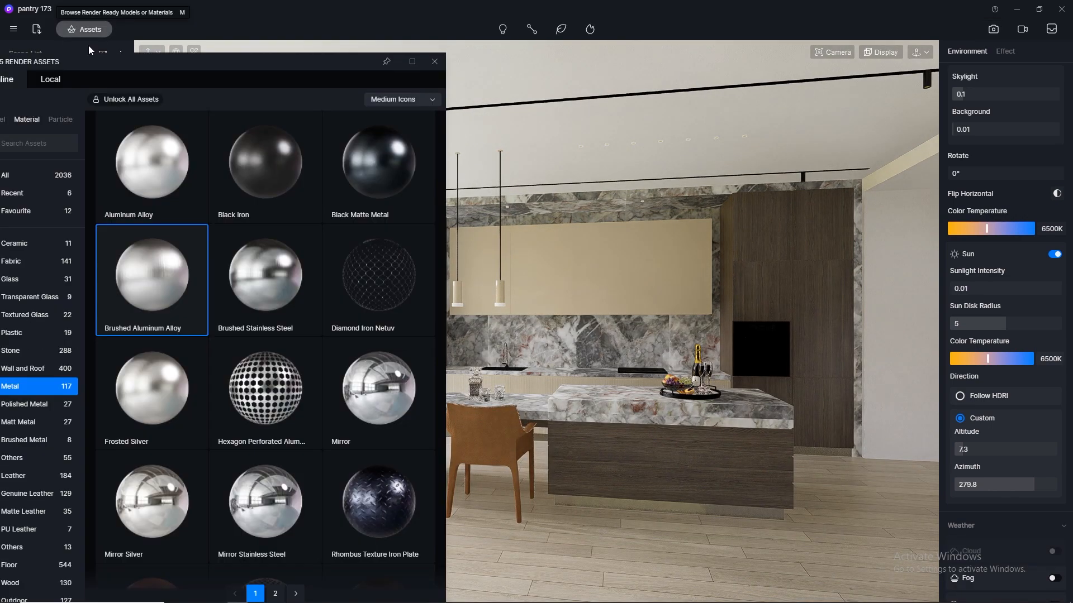
{"action": "left_click", "coordinate": [22, 278]}
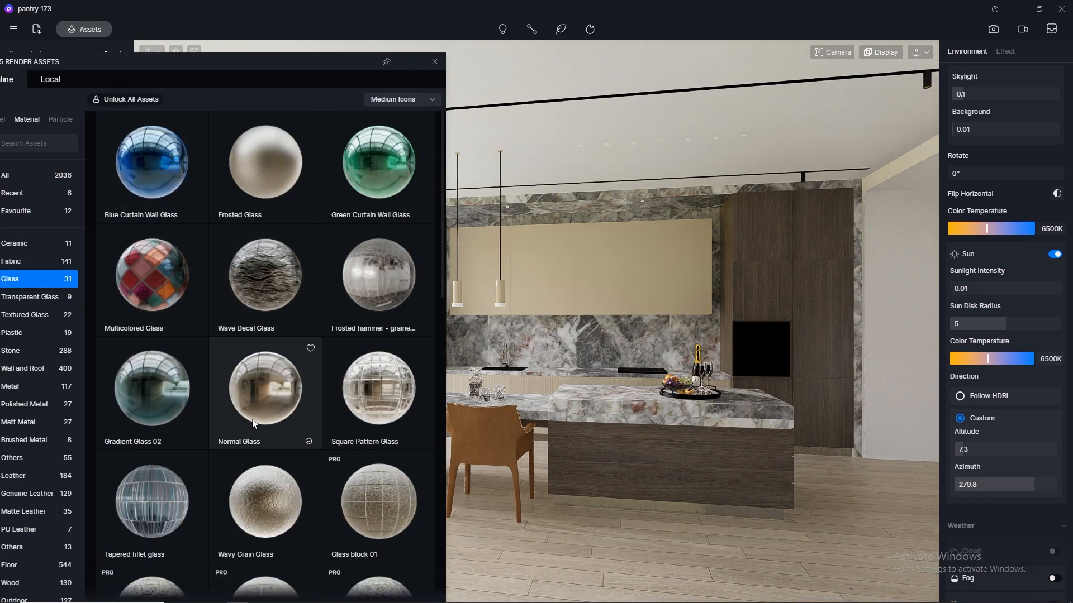
{"action": "left_click_drag", "start_coordinate": [265, 391], "coordinate": [897, 197]}
{"action": "left_click", "coordinate": [435, 63]}
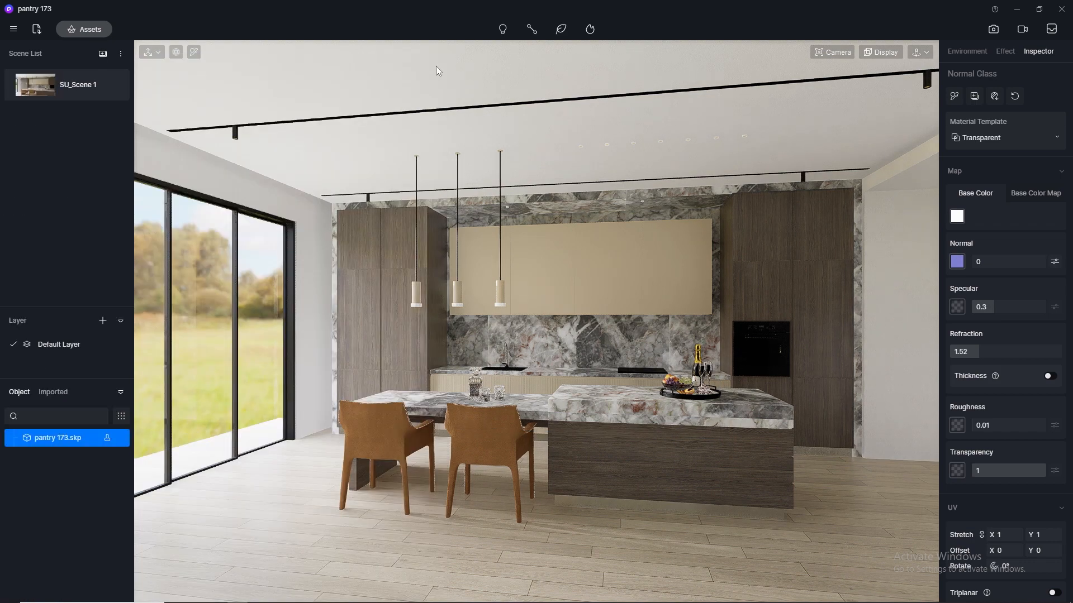
Pick the yellow washer material on the underside of the pendant lamps and make it emissive.
{"action": "scroll", "coordinate": [491, 235], "scroll_direction": "up", "scroll_amount": 3}
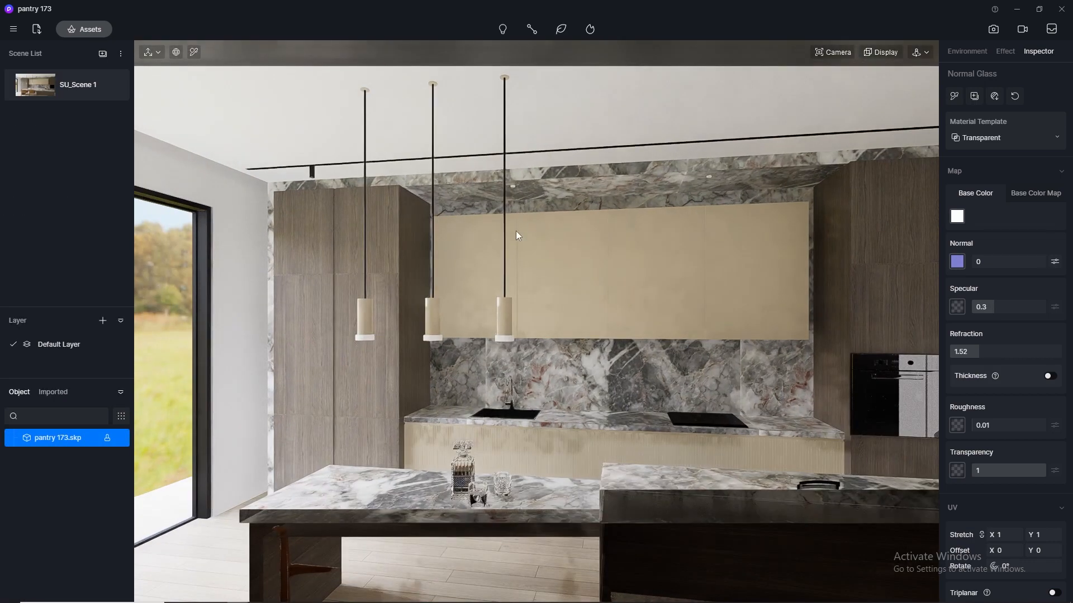
{"action": "left_click", "coordinate": [923, 51]}
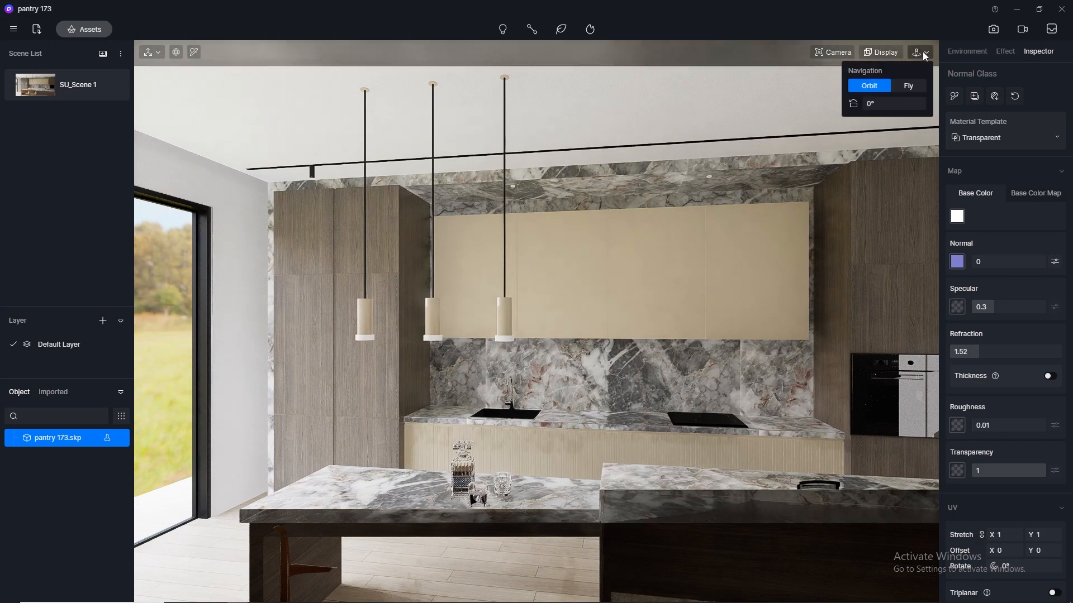
{"action": "left_click", "coordinate": [826, 52]}
{"action": "left_click_drag", "start_coordinate": [826, 169], "coordinate": [644, 184]}
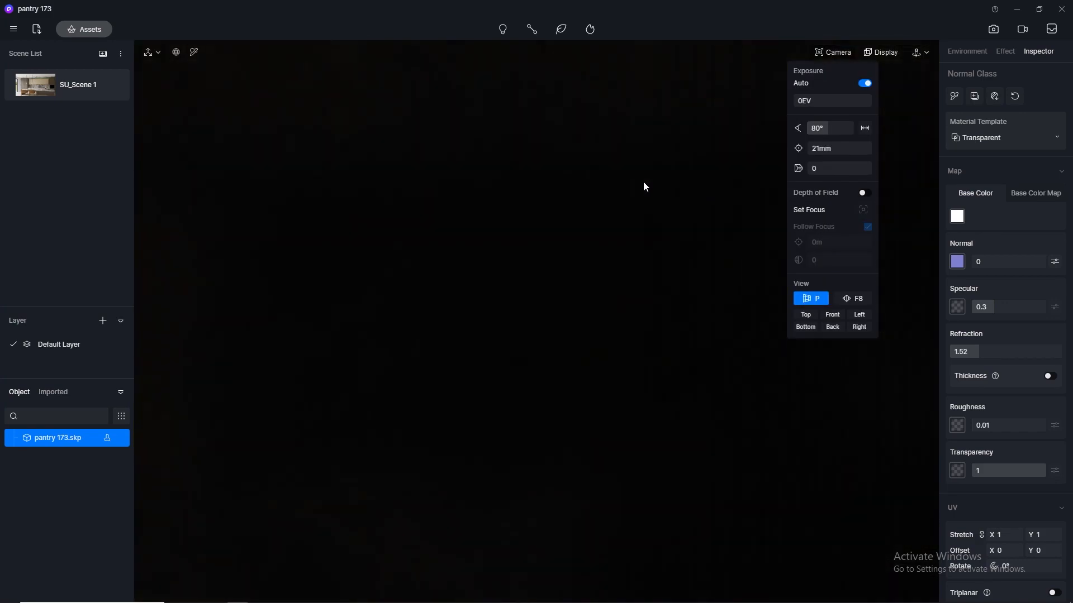
{"action": "scroll", "coordinate": [420, 314], "scroll_direction": "up", "scroll_amount": 8}
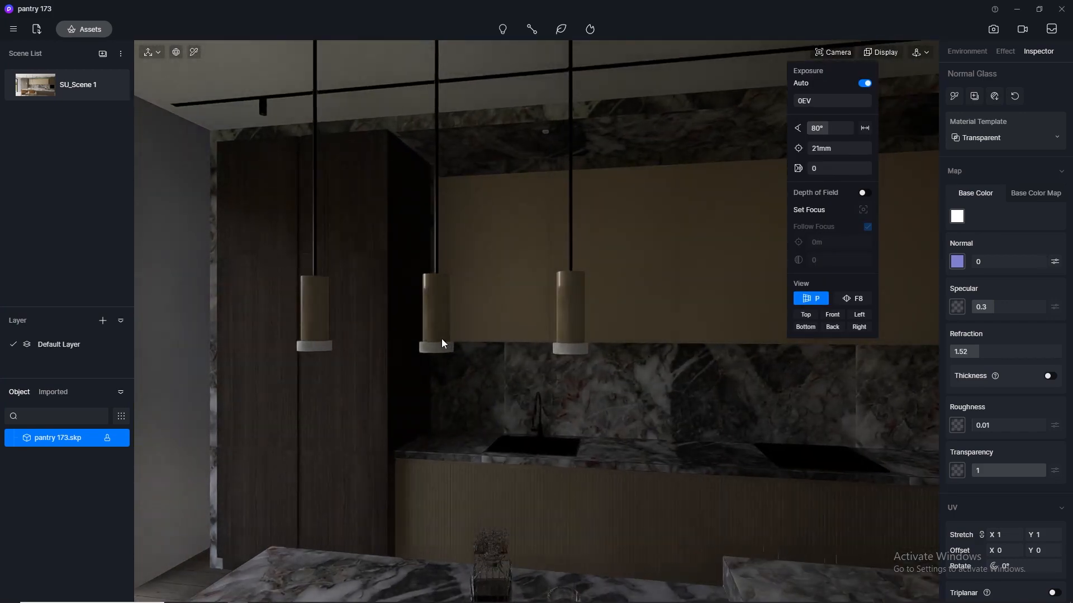
{"action": "scroll", "coordinate": [437, 338], "scroll_direction": "up", "scroll_amount": 8}
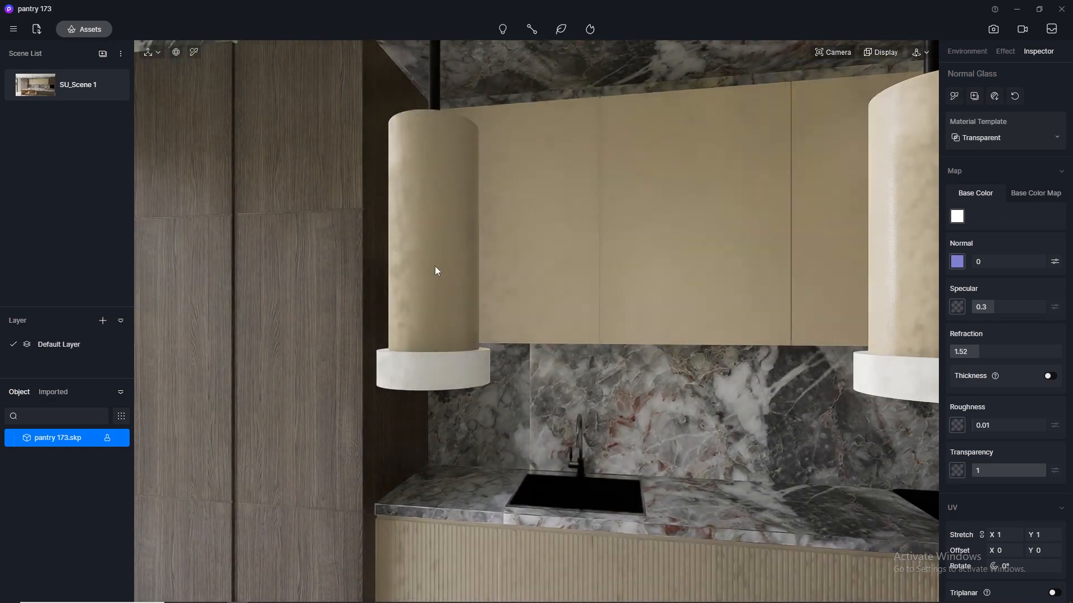
{"action": "middle_click_drag", "start_coordinate": [434, 265], "coordinate": [456, 131]}
{"action": "left_click", "coordinate": [195, 52]}
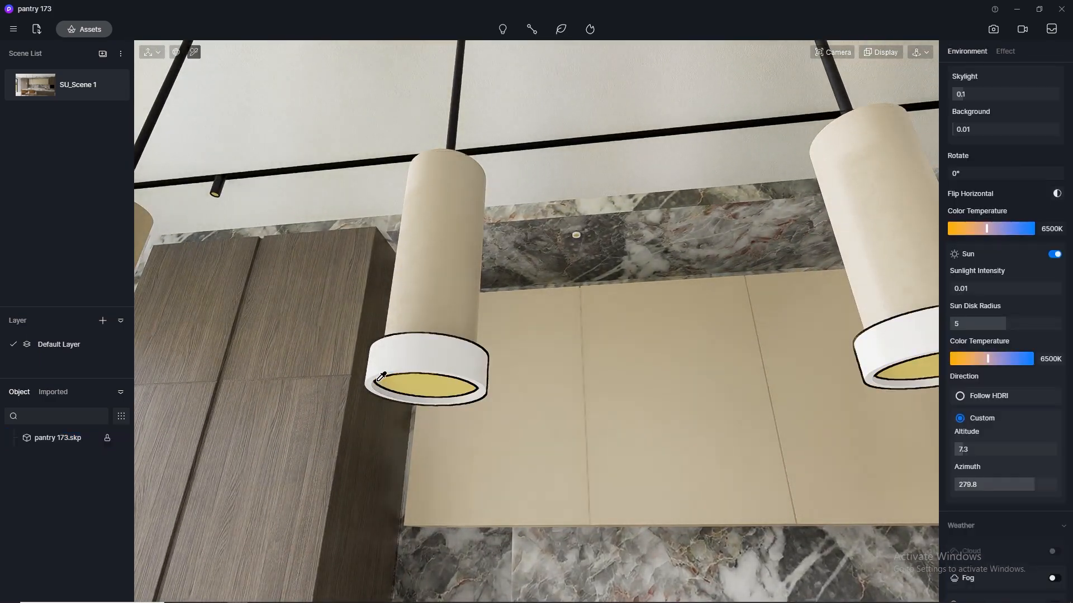
{"action": "left_click", "coordinate": [434, 384]}
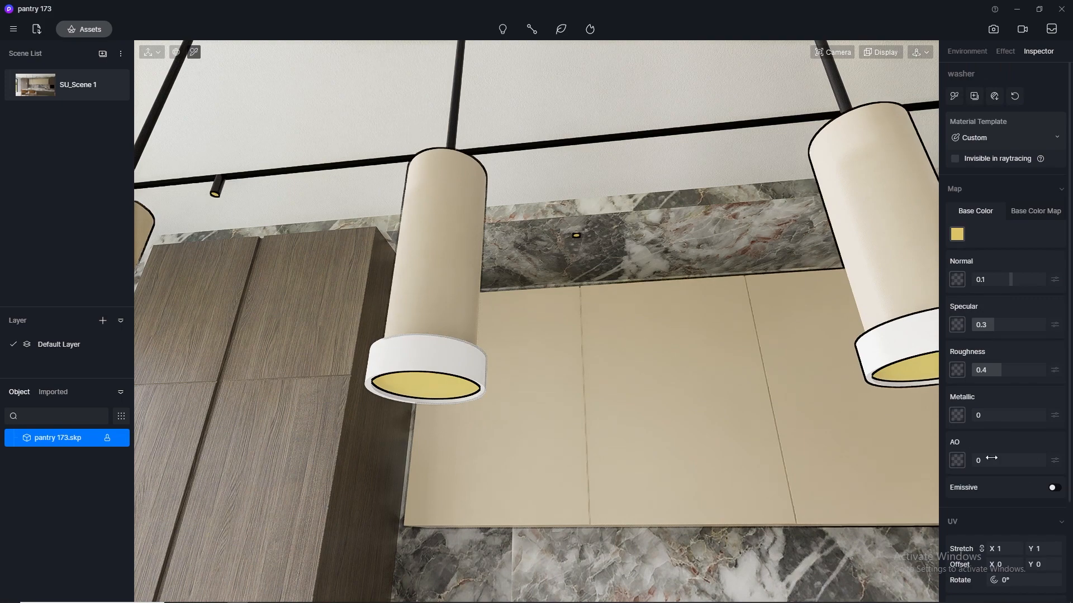
{"action": "left_click", "coordinate": [1059, 492]}
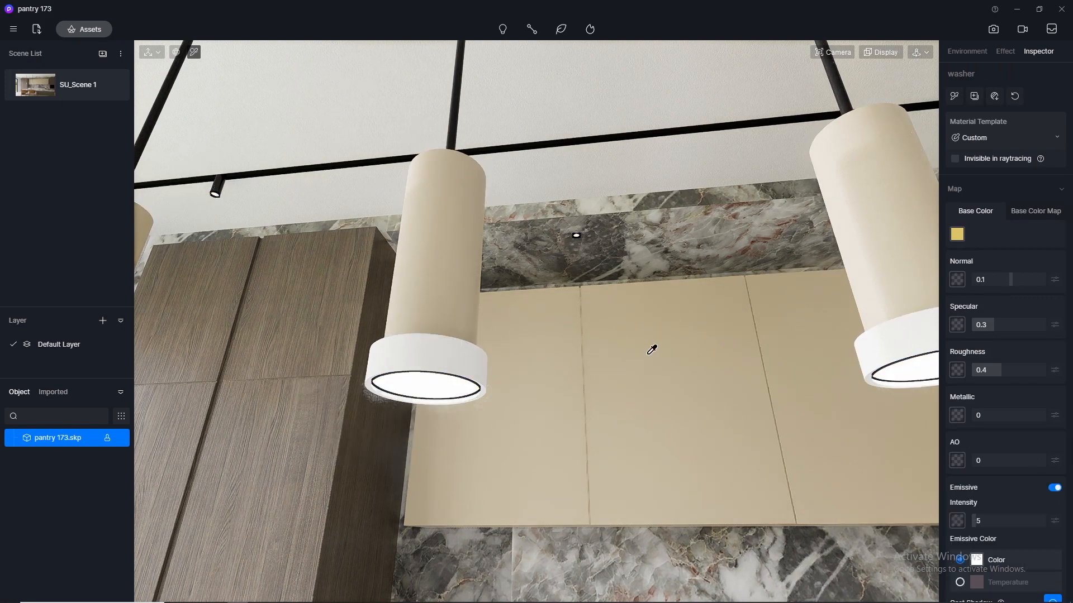
Set the pendant lamps' emissive intensity to 10 and its colour temperature to 3500, and return to SU_Scene 1.
{"action": "scroll", "coordinate": [674, 319], "scroll_direction": "down", "scroll_amount": 5}
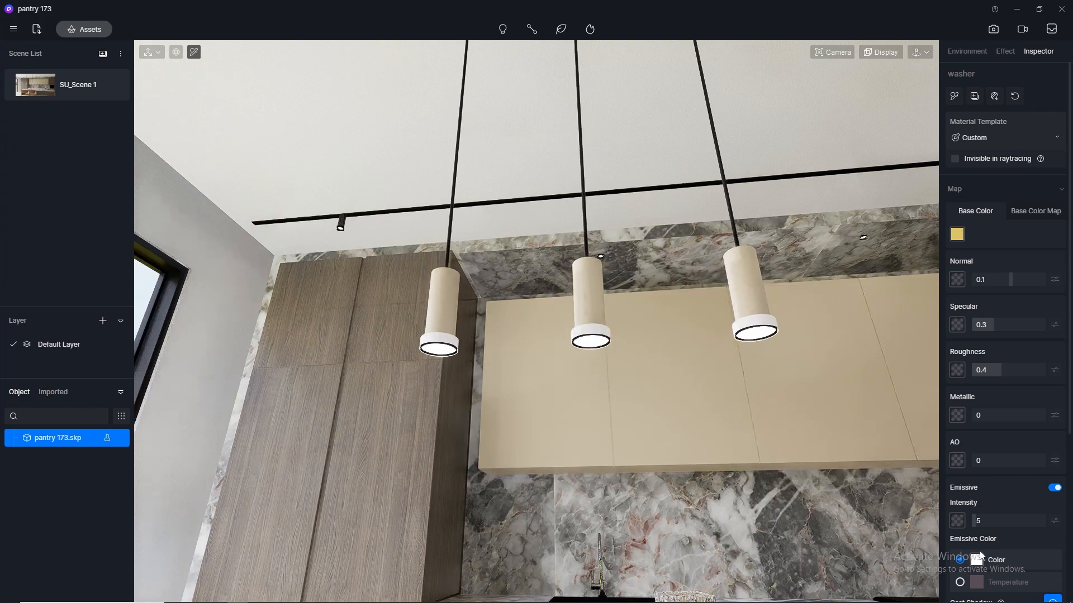
{"action": "left_click", "coordinate": [991, 520]}
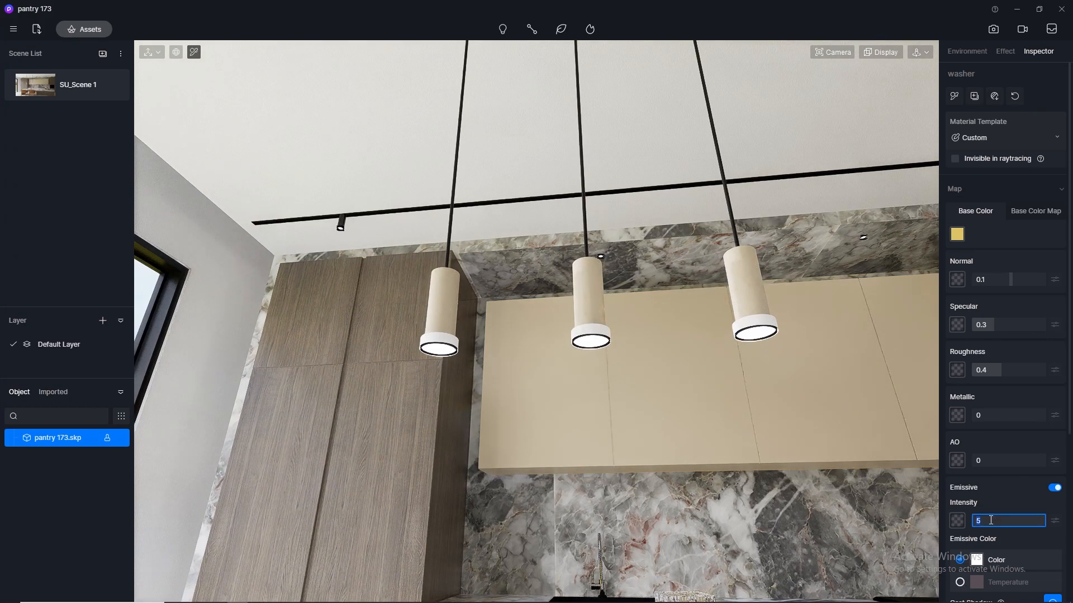
{"action": "key", "text": "Return"}
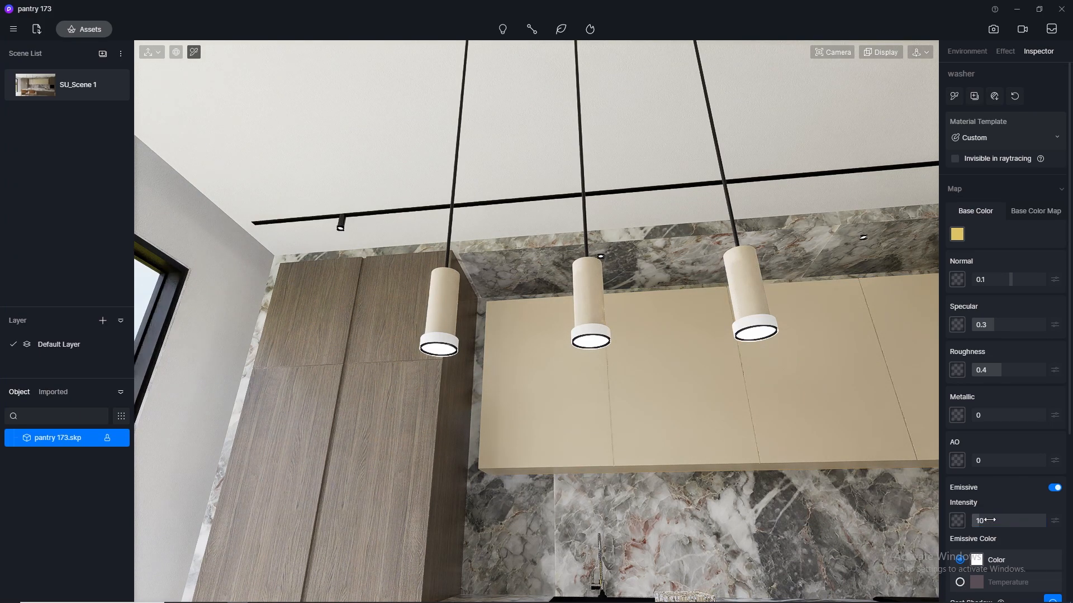
{"action": "left_click", "coordinate": [960, 582]}
{"action": "scroll", "coordinate": [1053, 552], "scroll_direction": "down", "scroll_amount": 3}
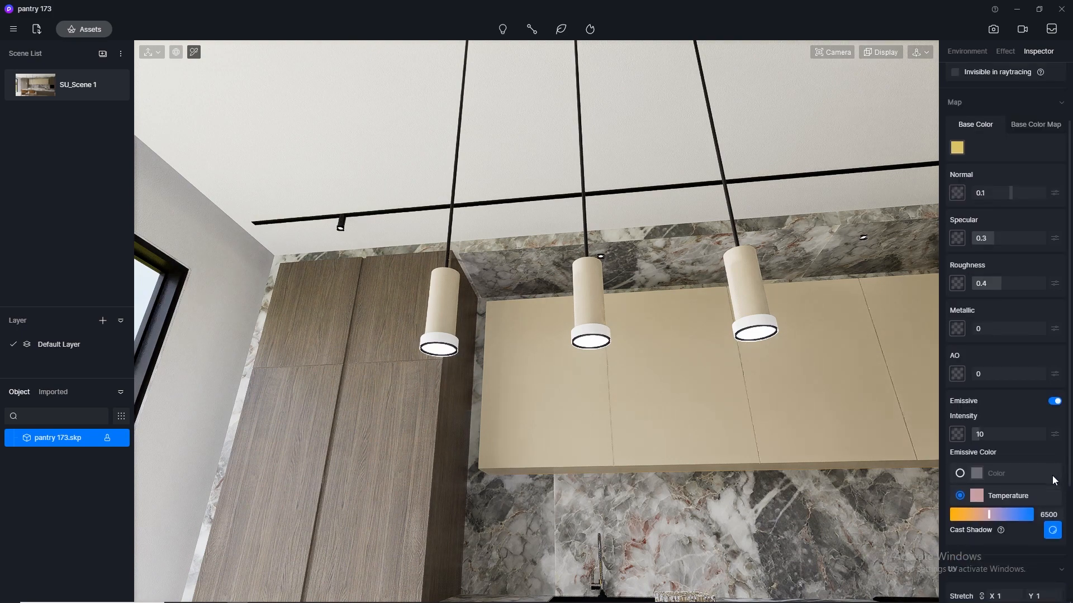
{"action": "type", "text": "3500"}
{"action": "key", "text": "Return"}
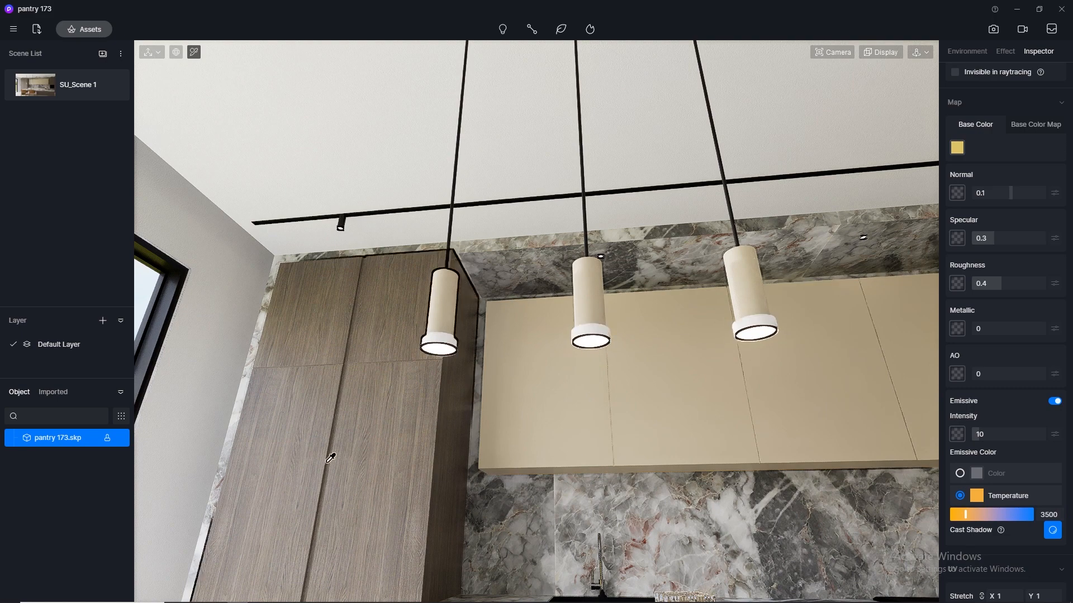
{"action": "scroll", "coordinate": [296, 446], "scroll_direction": "down", "scroll_amount": 4}
{"action": "scroll", "coordinate": [293, 445], "scroll_direction": "down", "scroll_amount": 3}
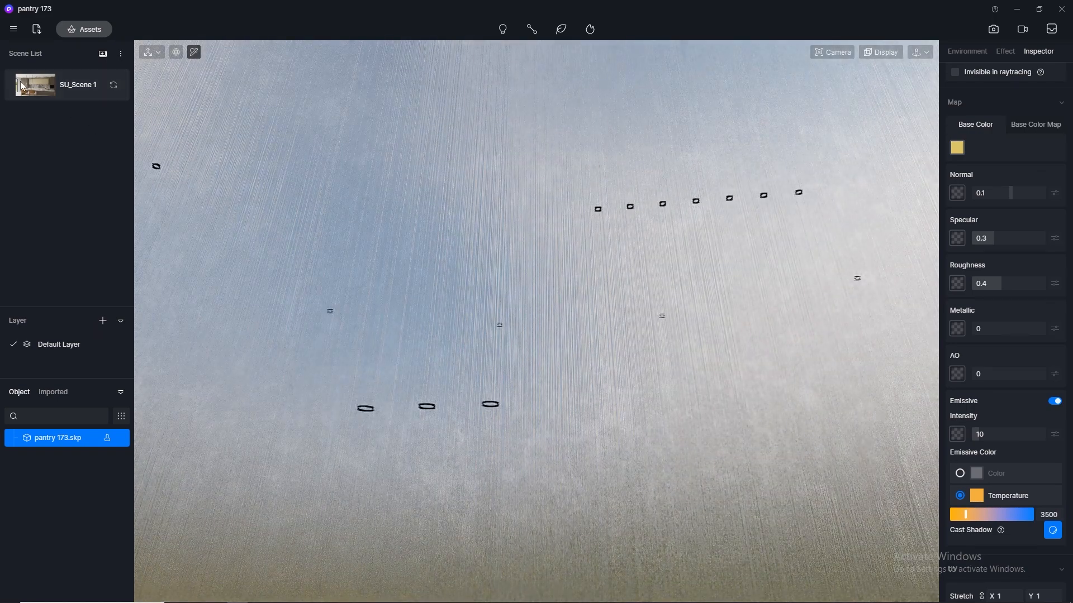
{"action": "left_click", "coordinate": [23, 86]}
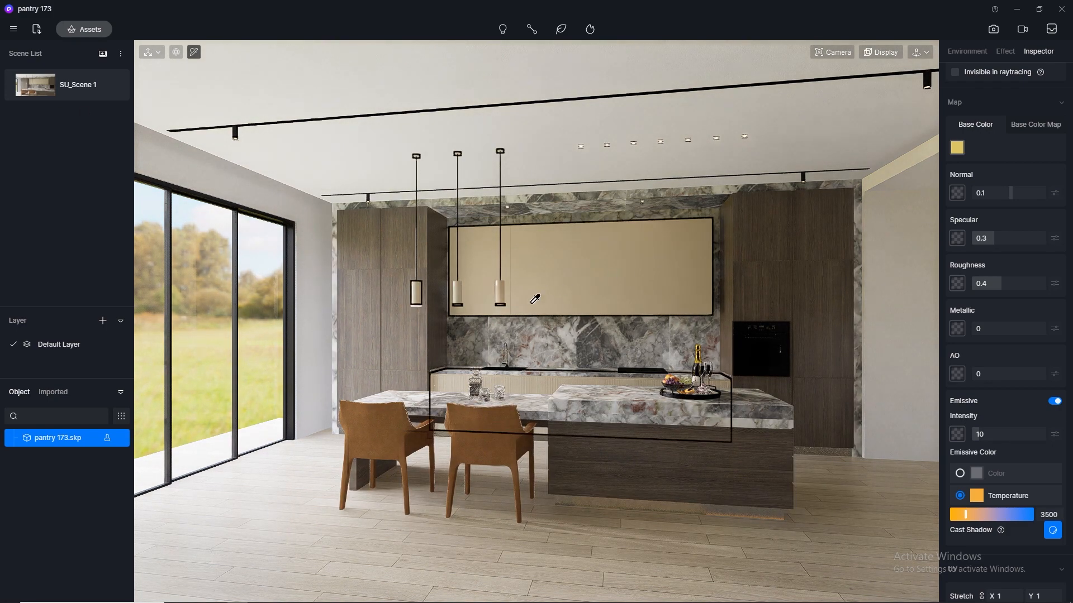
Reduce the camera's clipping distance, pick the orange strip material beneath the wall cabinets, and make it emissive.
{"action": "scroll", "coordinate": [534, 298], "scroll_direction": "up", "scroll_amount": 5}
{"action": "mouse_move", "coordinate": [834, 56]}
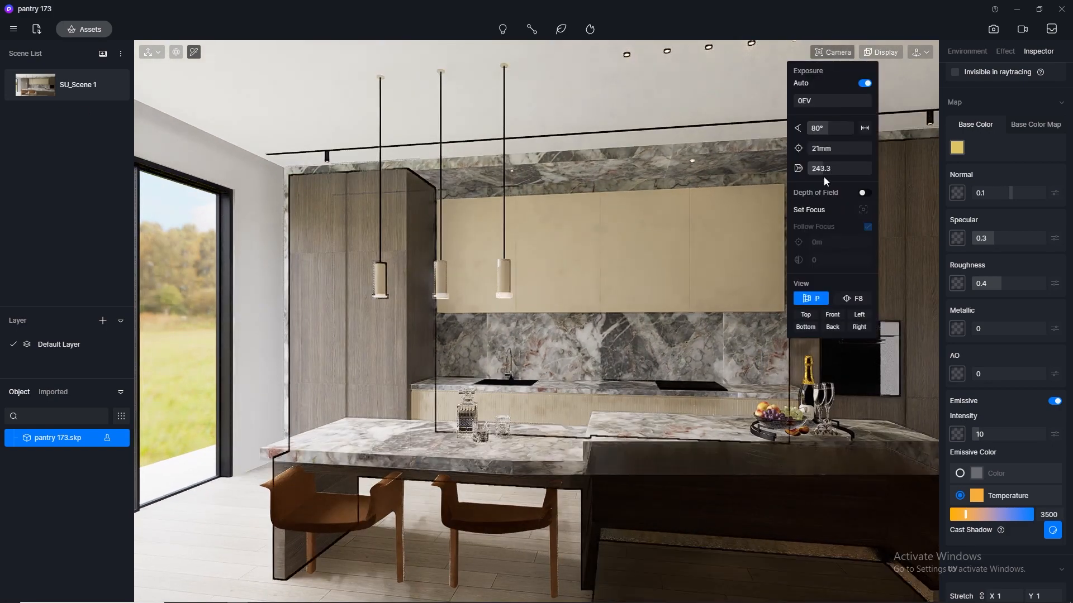
{"action": "left_click_drag", "start_coordinate": [821, 168], "coordinate": [639, 168]}
{"action": "scroll", "coordinate": [473, 335], "scroll_direction": "up", "scroll_amount": 8}
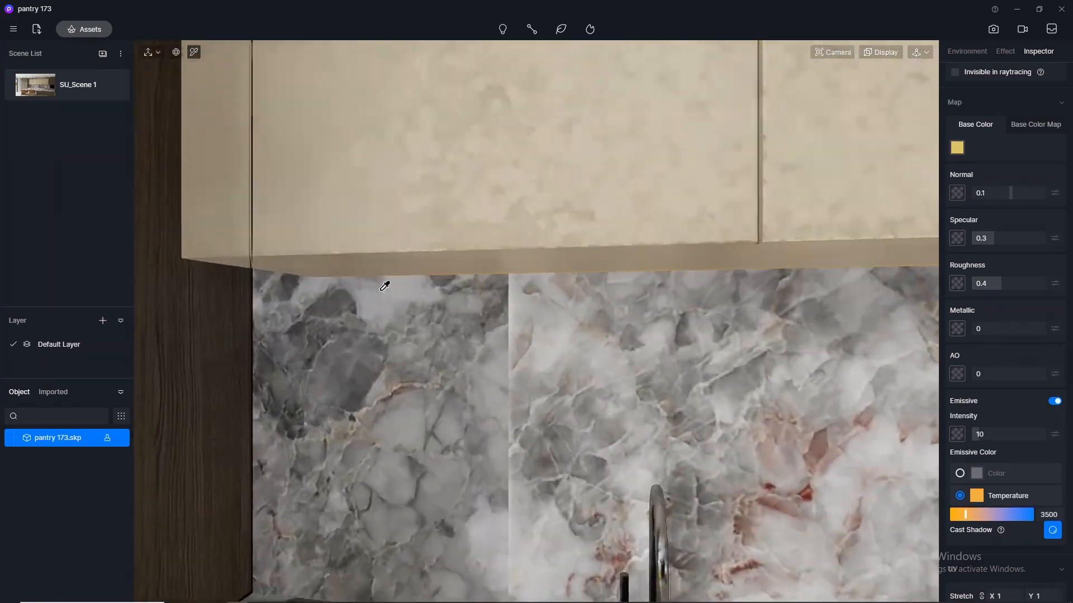
{"action": "right_click_drag", "start_coordinate": [388, 283], "coordinate": [605, 185]}
{"action": "left_click", "coordinate": [601, 190]}
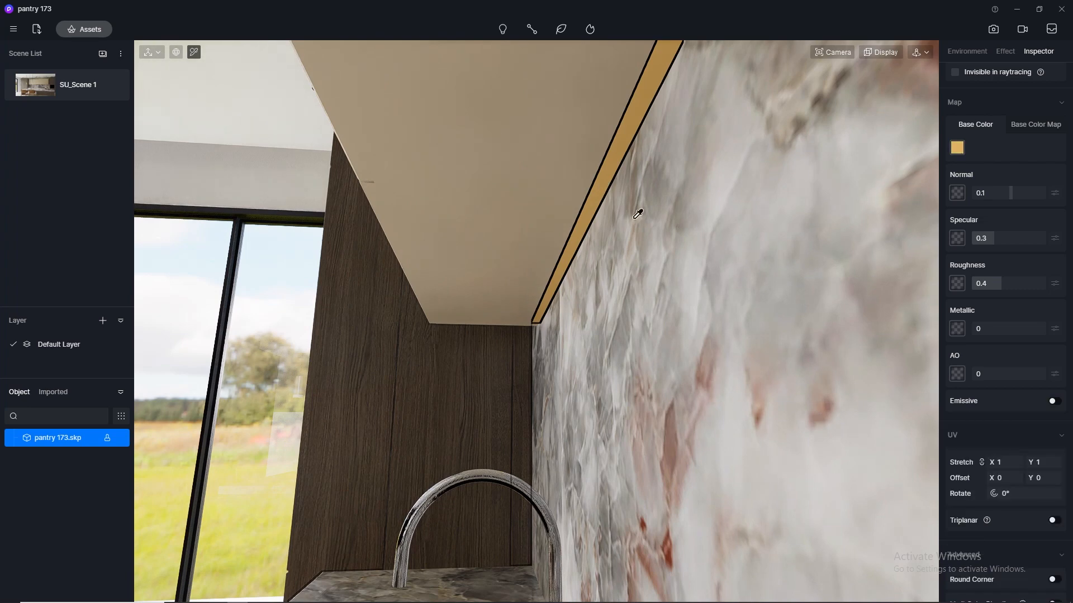
{"action": "left_click", "coordinate": [1055, 401]}
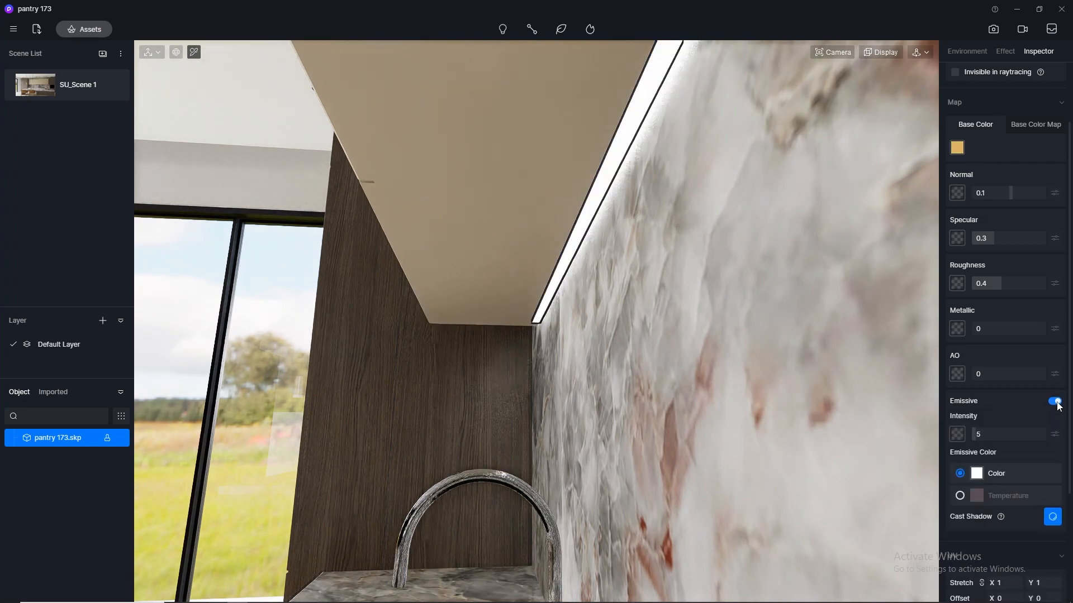
Set the under-cabinet strip's emissive temperature to 3500, try intensity 10 from SU_Scene 1, and reduce the intensity to 2.
{"action": "left_click", "coordinate": [960, 497]}
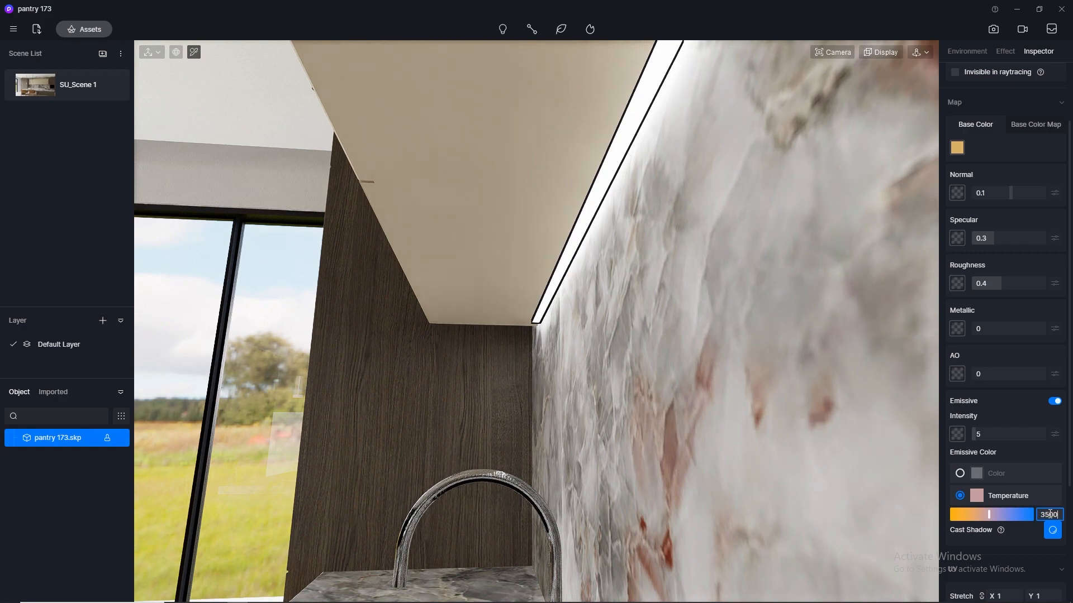
{"action": "key", "text": "Return"}
{"action": "left_click", "coordinate": [988, 436]}
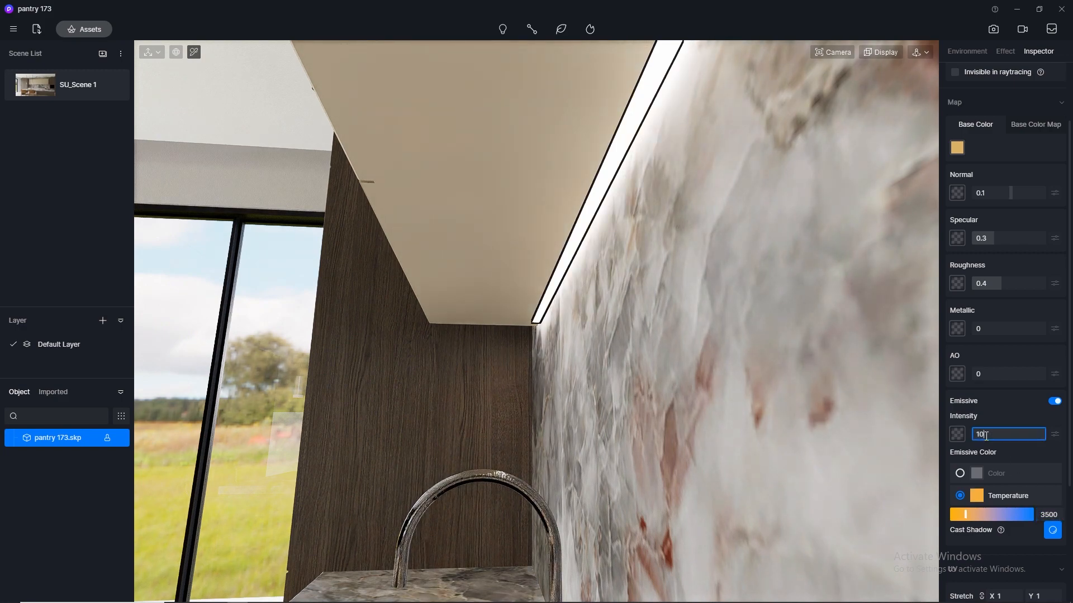
{"action": "type", "text": "10"}
{"action": "key", "text": "Return"}
{"action": "left_click", "coordinate": [38, 83]}
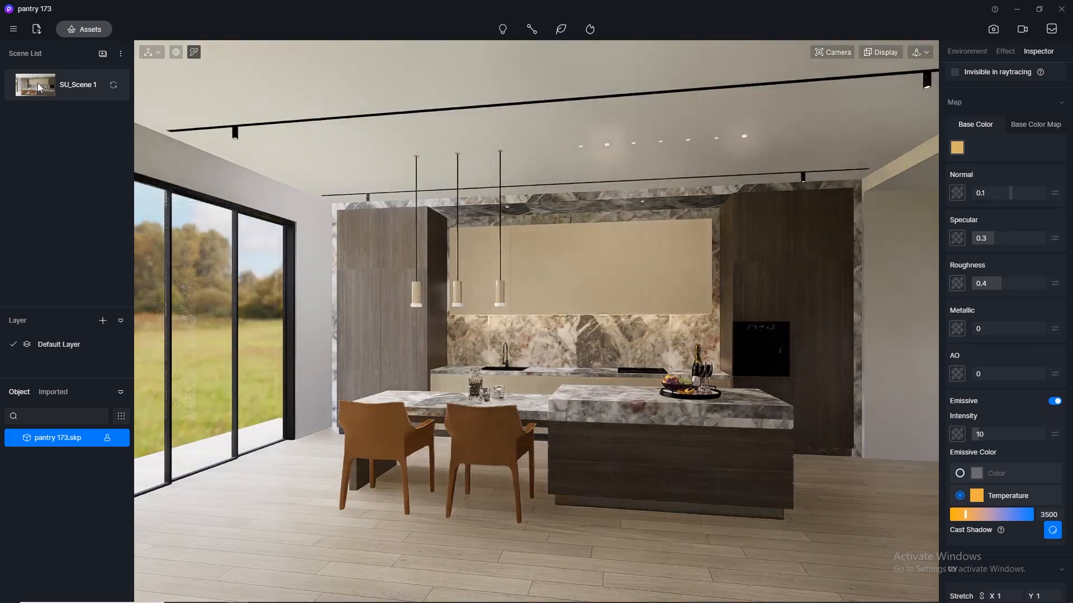
{"action": "left_click", "coordinate": [1011, 434]}
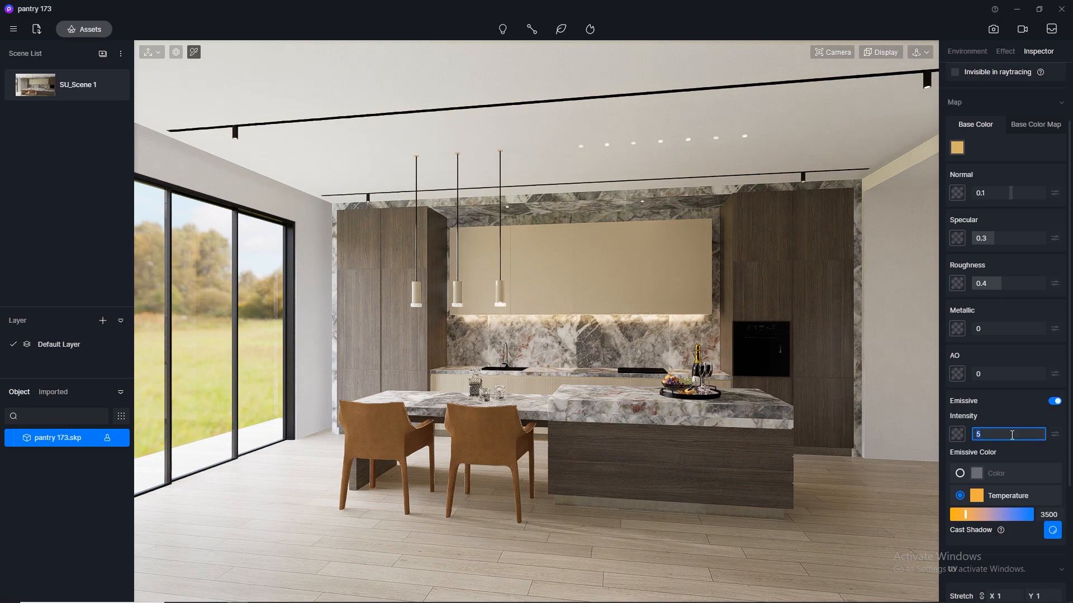
{"action": "key", "text": "Return"}
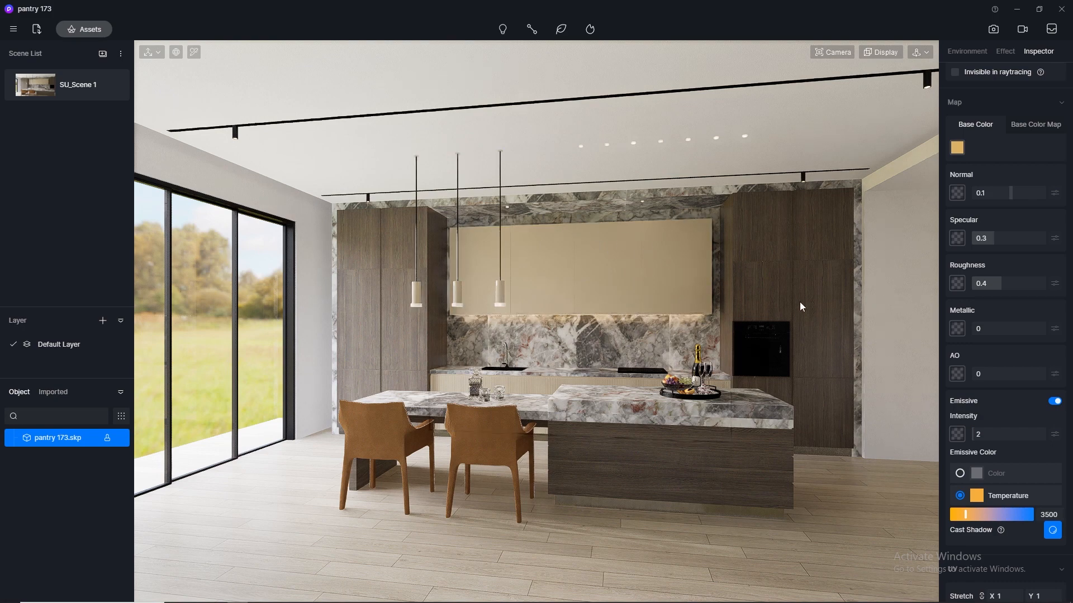
Make the magenta strip material in the ceiling recess by the window emissive with temperature 3500, and return to SU_Scene 1.
{"action": "scroll", "coordinate": [333, 160], "scroll_direction": "up", "scroll_amount": 3}
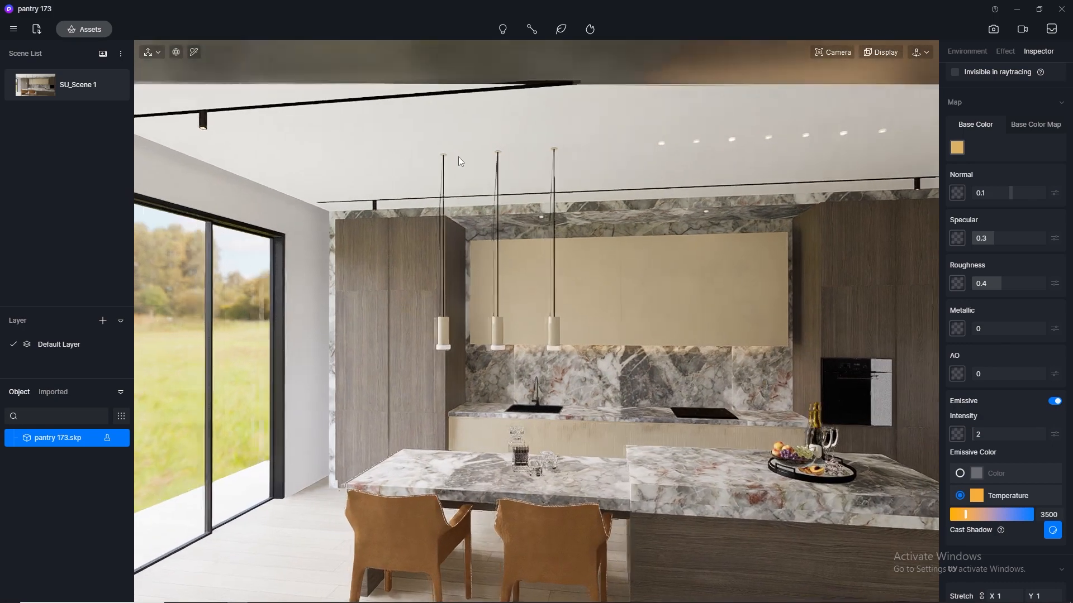
{"action": "right_click_drag", "start_coordinate": [458, 157], "coordinate": [692, 154]}
{"action": "left_click", "coordinate": [194, 52]}
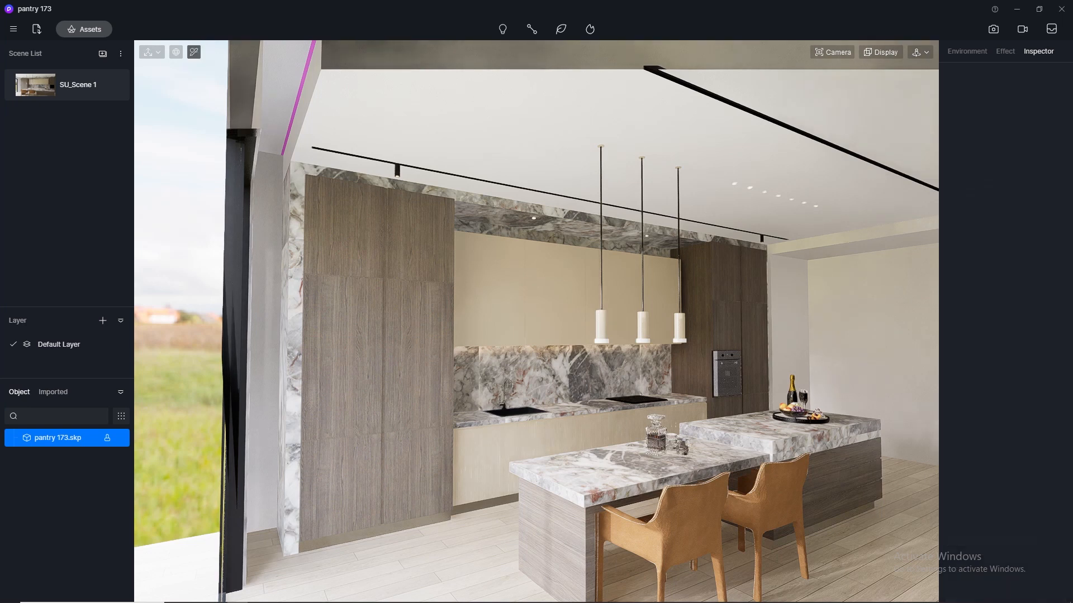
{"action": "left_click", "coordinate": [317, 55]}
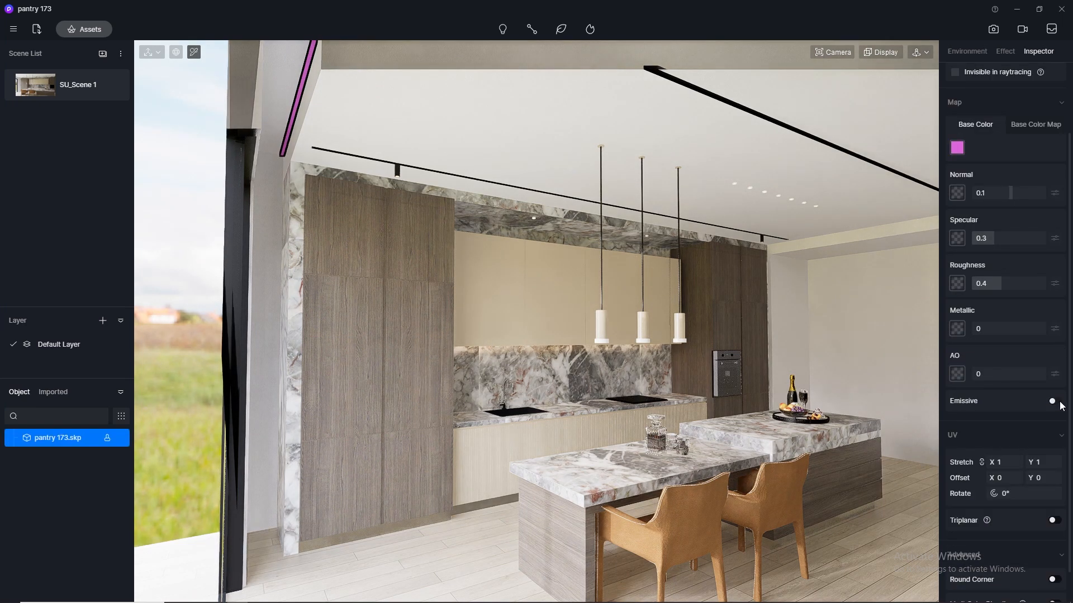
{"action": "left_click", "coordinate": [1056, 403]}
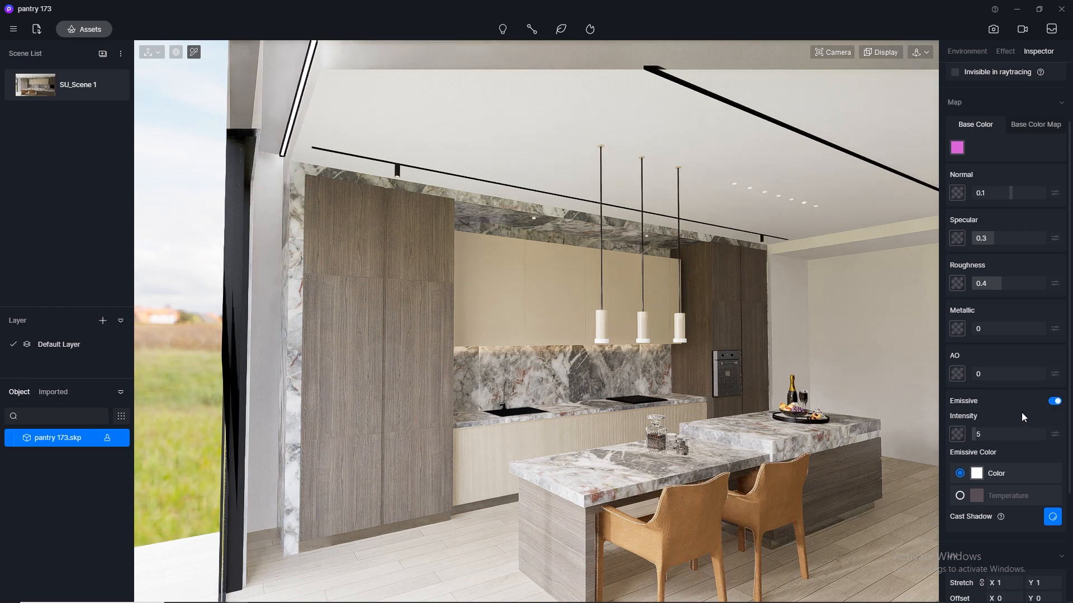
{"action": "left_click", "coordinate": [960, 496]}
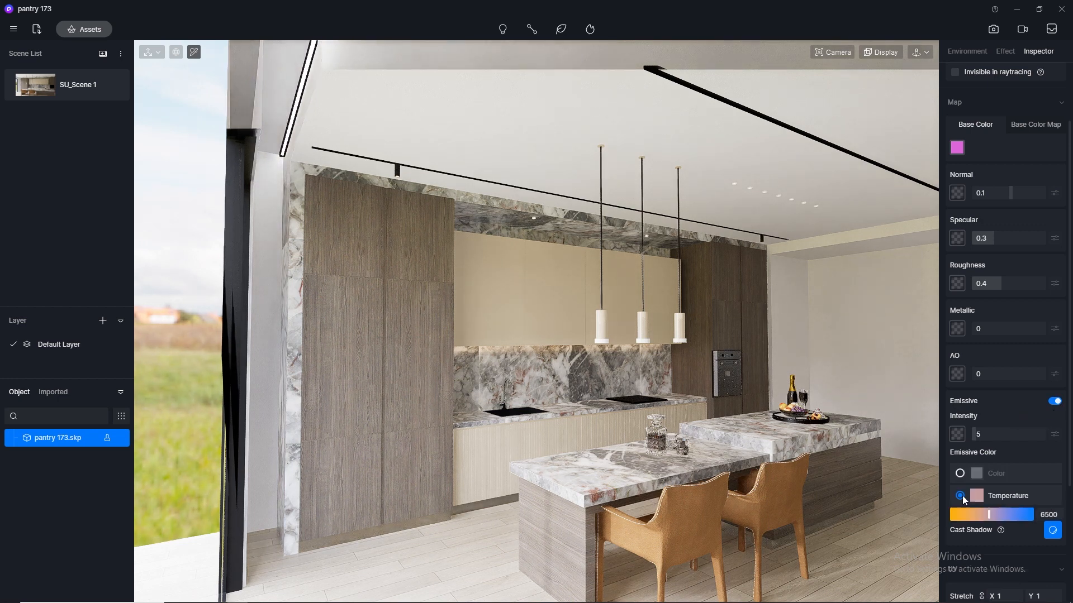
{"action": "left_click", "coordinate": [1050, 515]}
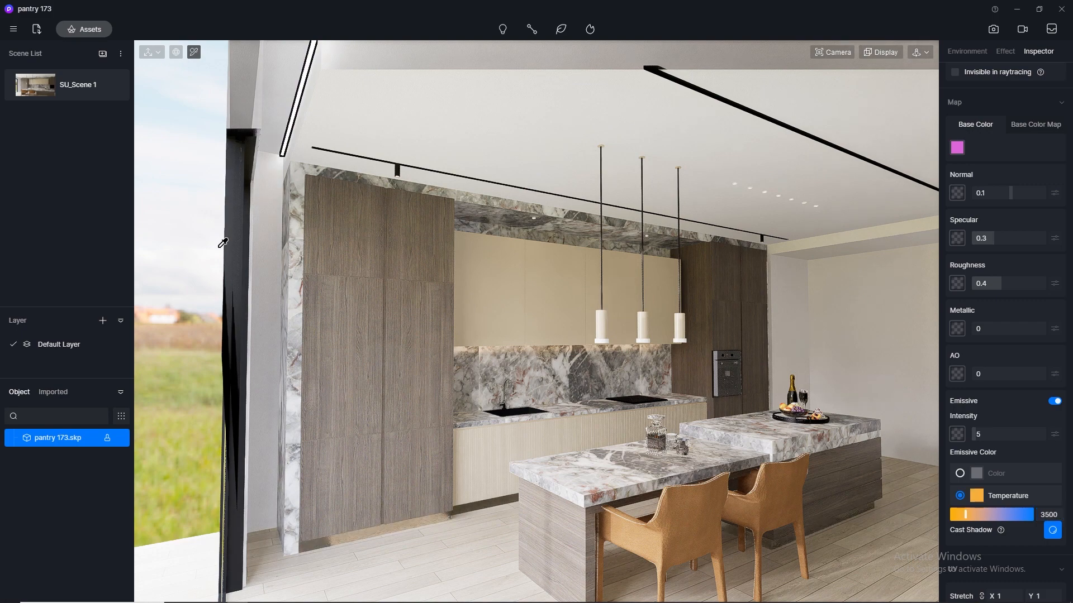
{"action": "left_click", "coordinate": [45, 91]}
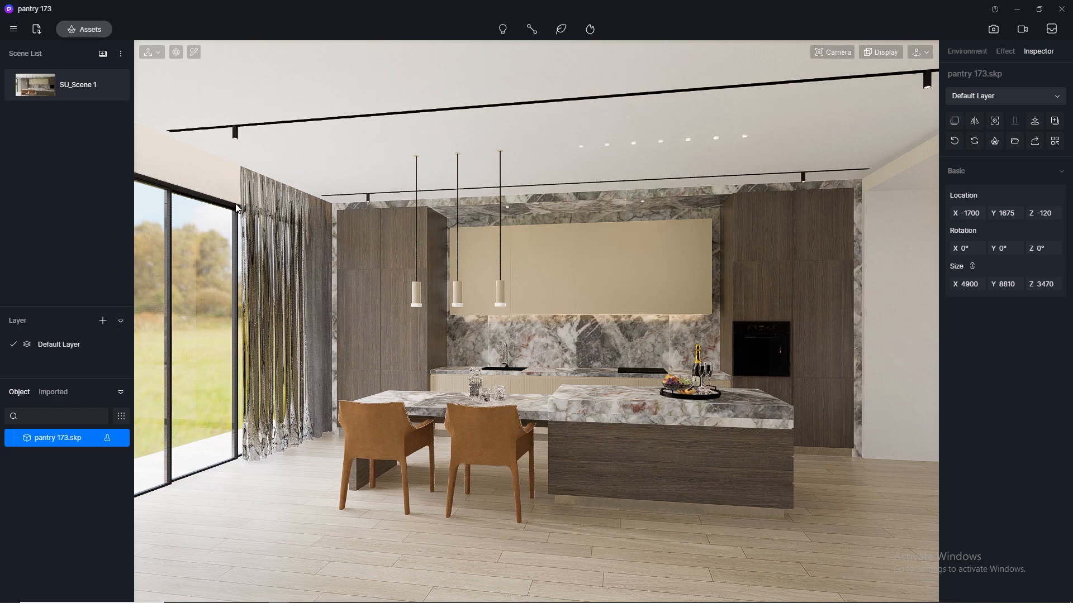
From the favourite materials, apply Grey Gauze Curtain to the curtain beside the tall cabinet and White Gauze Curtain3 to the window curtain.
{"action": "left_click", "coordinate": [89, 31]}
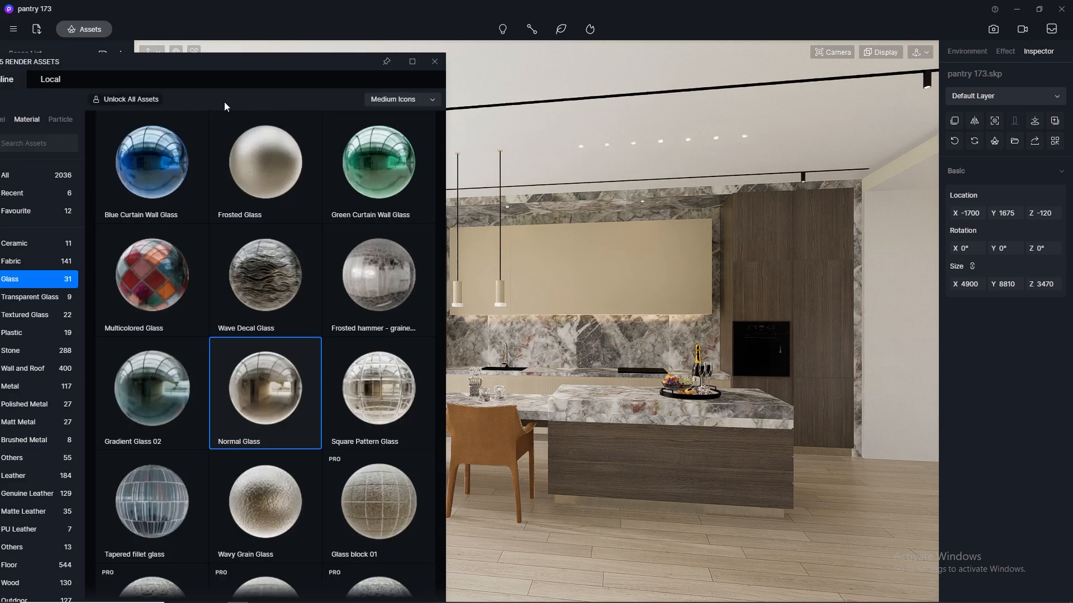
{"action": "left_click", "coordinate": [51, 192]}
{"action": "left_click", "coordinate": [42, 209]}
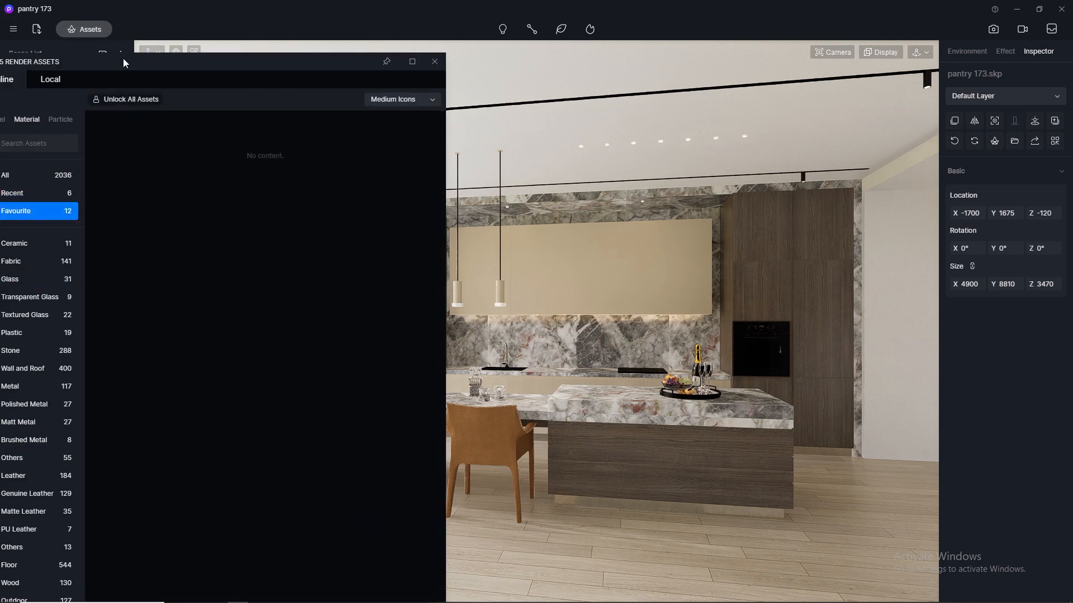
{"action": "left_click_drag", "start_coordinate": [122, 58], "coordinate": [708, 99]}
{"action": "scroll", "coordinate": [838, 372], "scroll_direction": "down", "scroll_amount": 1}
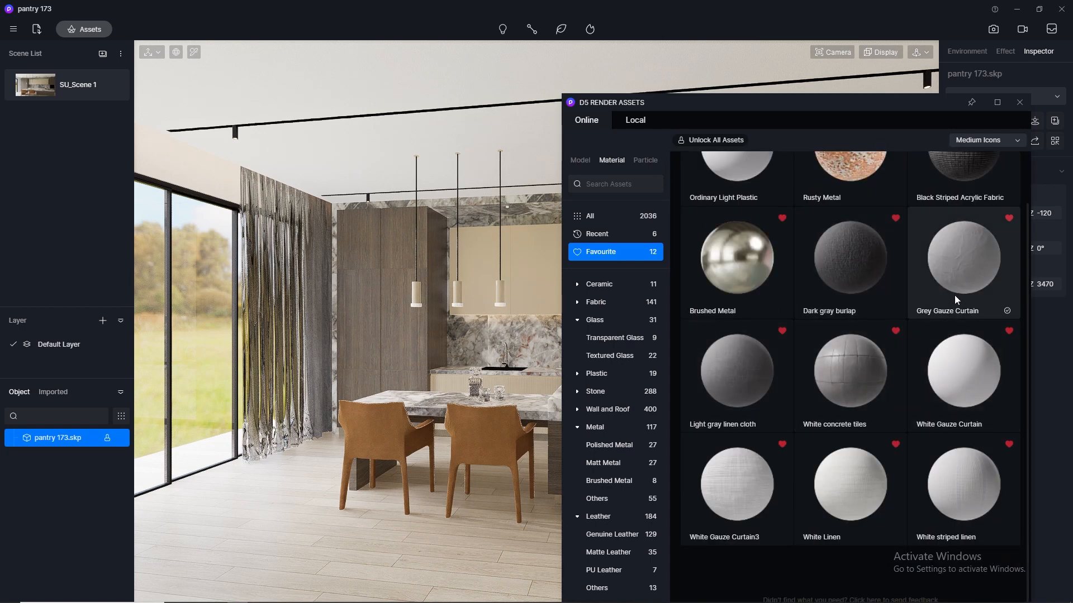
{"action": "left_click_drag", "start_coordinate": [954, 295], "coordinate": [332, 305]}
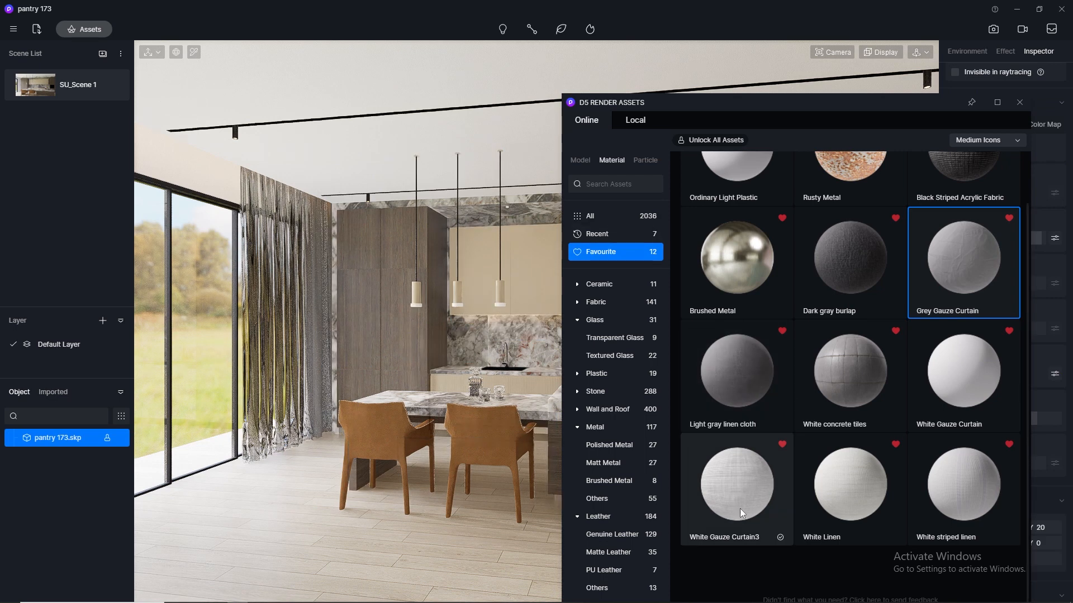
{"action": "left_click_drag", "start_coordinate": [740, 508], "coordinate": [261, 381]}
{"action": "left_click", "coordinate": [1019, 102]}
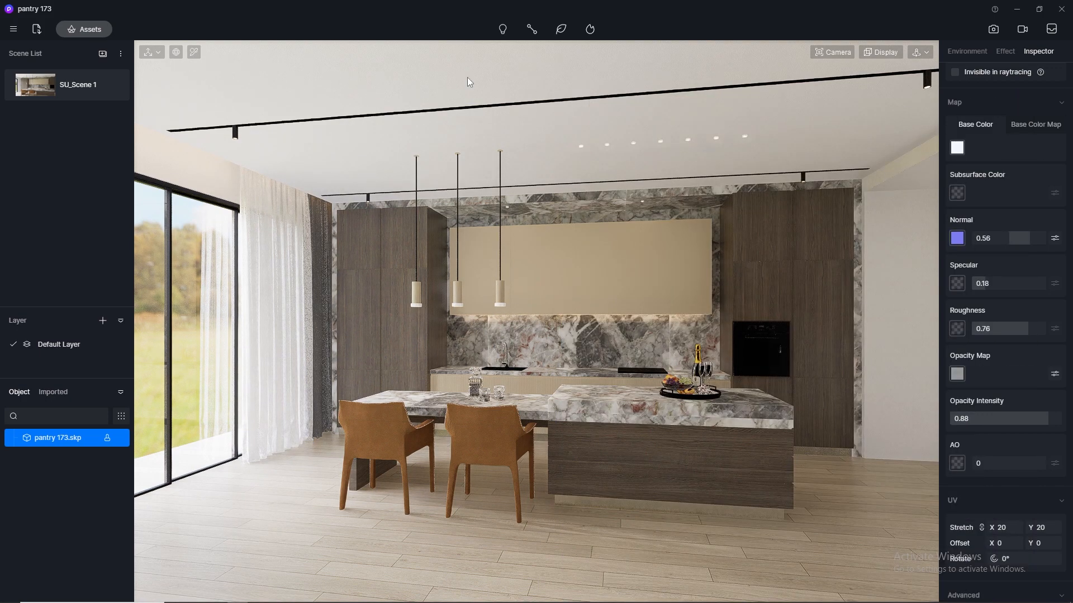
Place a spotlight just under the track lamp in front of the tall cabinet nearest the window.
{"action": "left_click", "coordinate": [502, 30]}
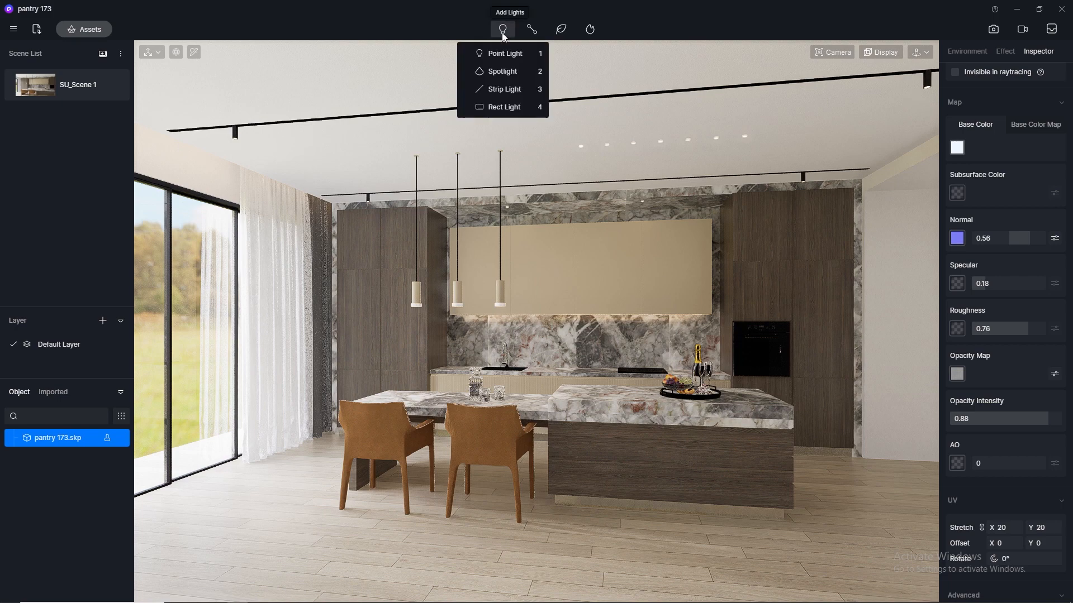
{"action": "left_click", "coordinate": [506, 72]}
{"action": "scroll", "coordinate": [366, 221], "scroll_direction": "up", "scroll_amount": 2}
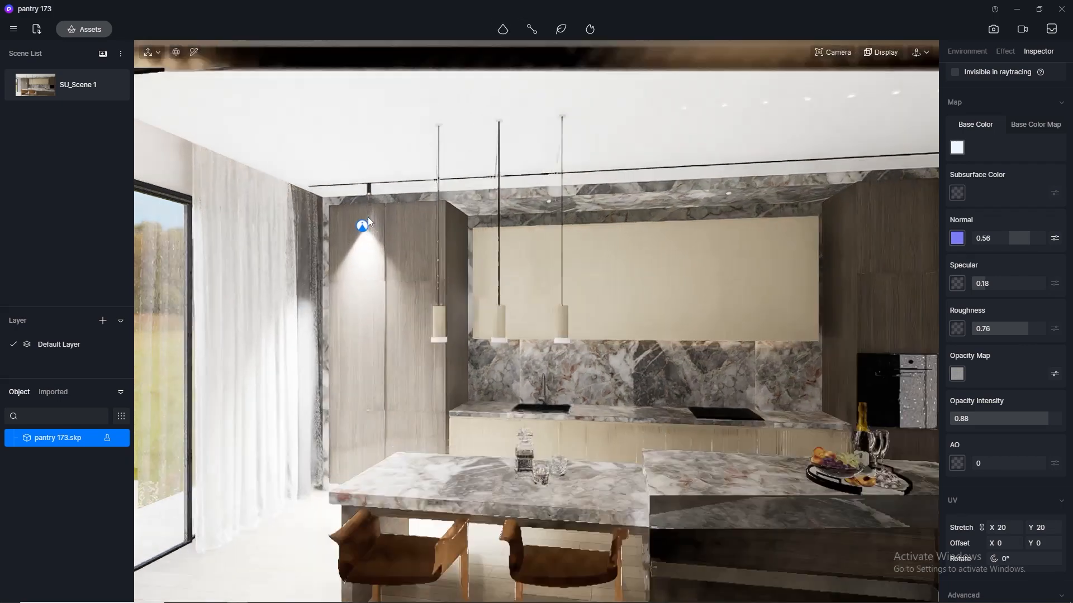
{"action": "scroll", "coordinate": [368, 216], "scroll_direction": "up", "scroll_amount": 3}
{"action": "right_click_drag", "start_coordinate": [383, 140], "coordinate": [413, 94]}
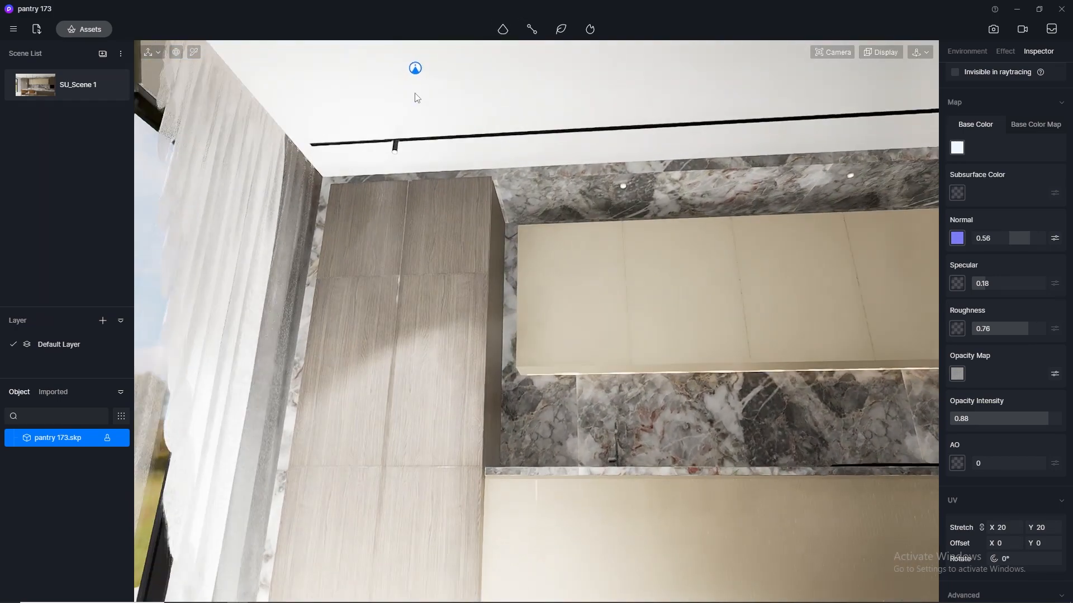
{"action": "left_click", "coordinate": [398, 156]}
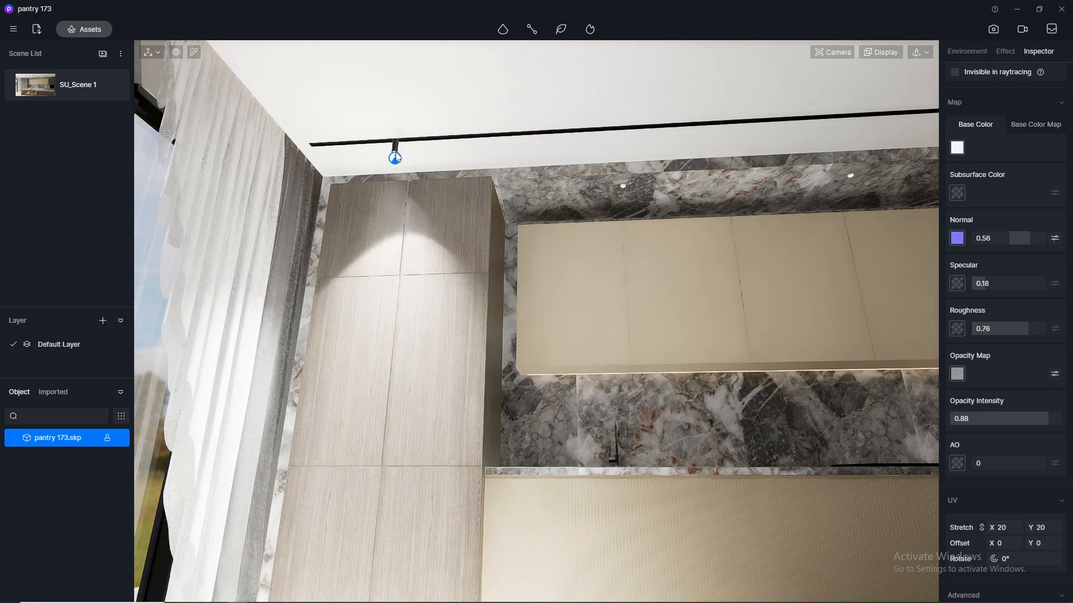
{"action": "left_click", "coordinate": [395, 155]}
Set the camera's clipping distance to 0 and move the spotlight along its X axis to -428 under the track lamp.
{"action": "mouse_move", "coordinate": [833, 54]}
{"action": "left_click_drag", "start_coordinate": [826, 170], "coordinate": [793, 168]}
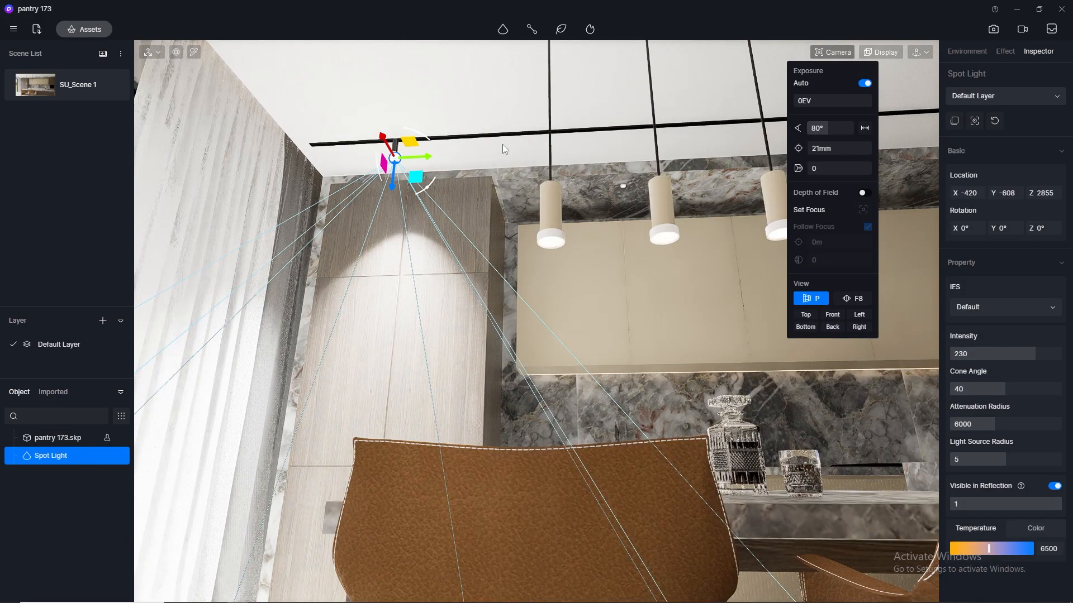
{"action": "scroll", "coordinate": [366, 124], "scroll_direction": "up", "scroll_amount": 5}
{"action": "right_click_drag", "start_coordinate": [366, 174], "coordinate": [210, 255]}
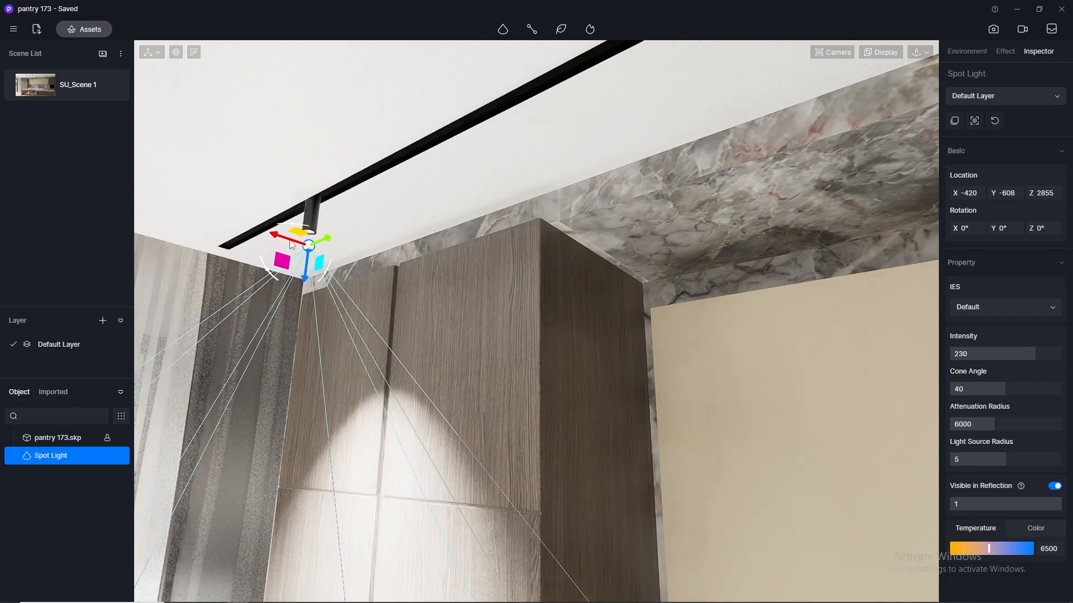
{"action": "mouse_move", "coordinate": [286, 238]}
{"action": "left_mouse_down"}
{"action": "mouse_move", "coordinate": [273, 233]}
{"action": "mouse_move", "coordinate": [284, 240]}
{"action": "left_mouse_up"}
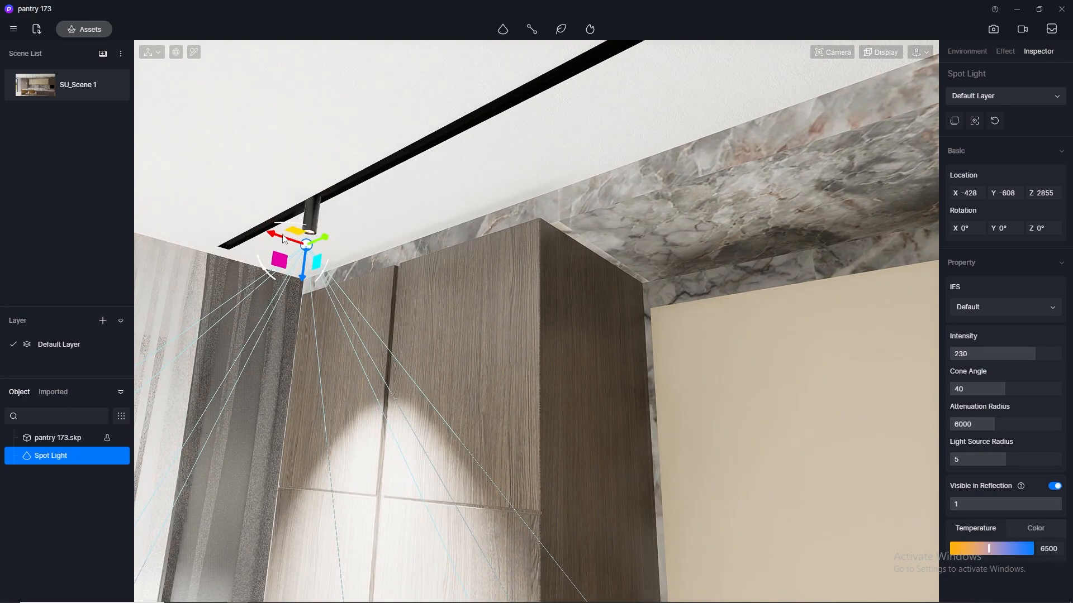
Return to SU_Scene 1 and set the spotlight's attenuation radius to about 3158, intensity to 1 and temperature to 3500.
{"action": "scroll", "coordinate": [337, 171], "scroll_direction": "down", "scroll_amount": 3}
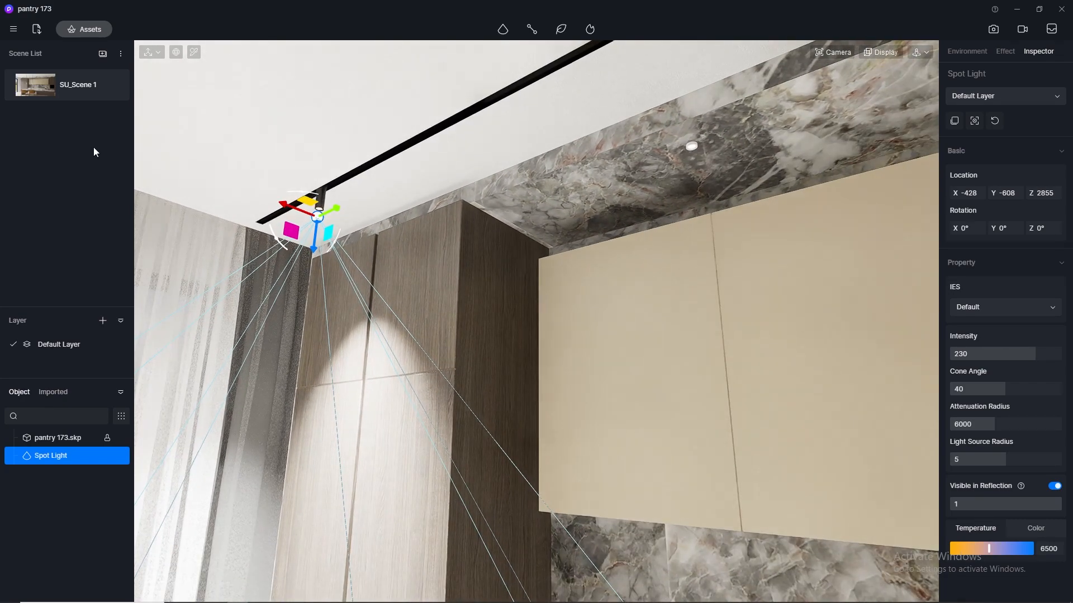
{"action": "left_click", "coordinate": [36, 84]}
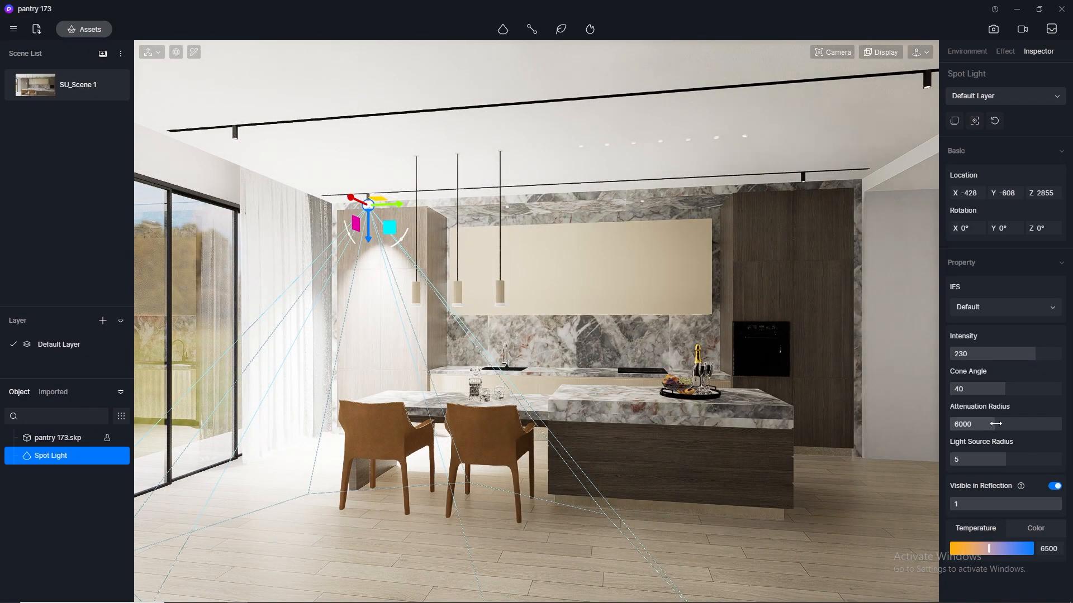
{"action": "left_click_drag", "start_coordinate": [997, 423], "coordinate": [974, 425]}
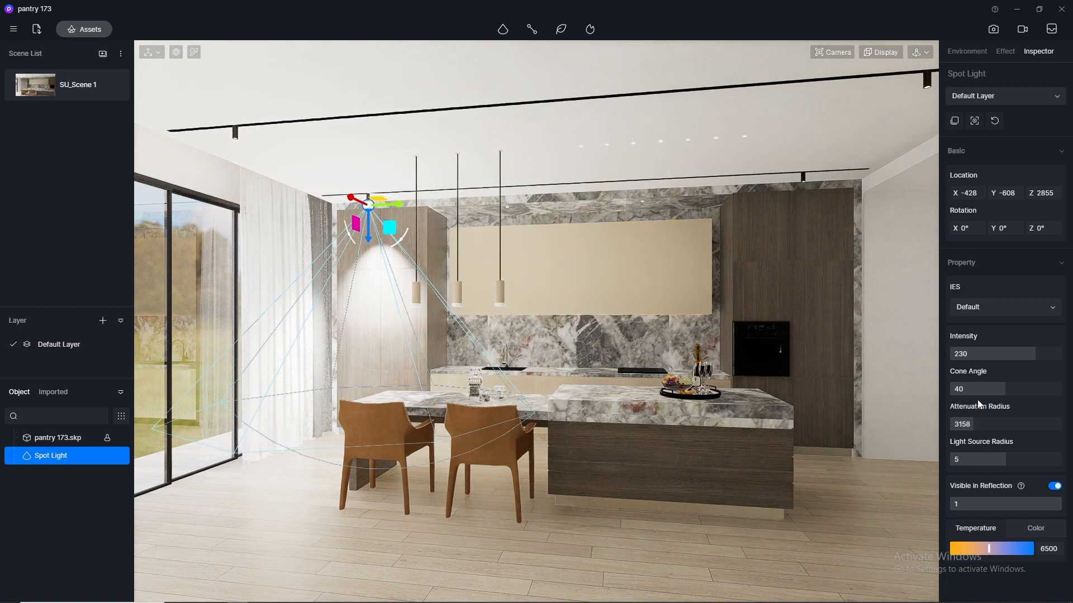
{"action": "left_click", "coordinate": [980, 354]}
{"action": "type", "text": "1"}
{"action": "key", "text": "Return"}
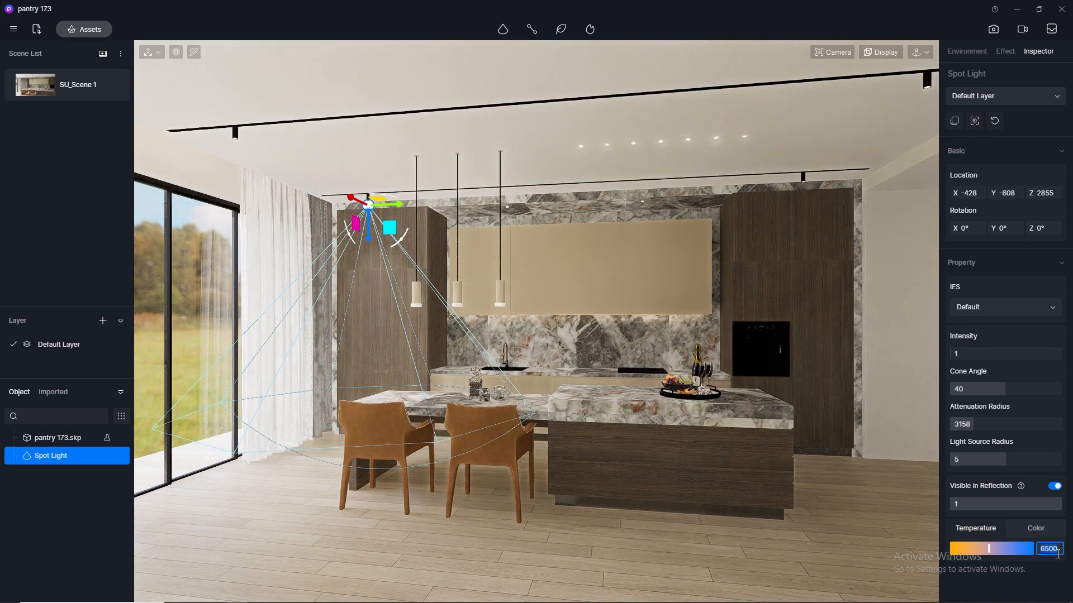
{"action": "key", "text": "Return"}
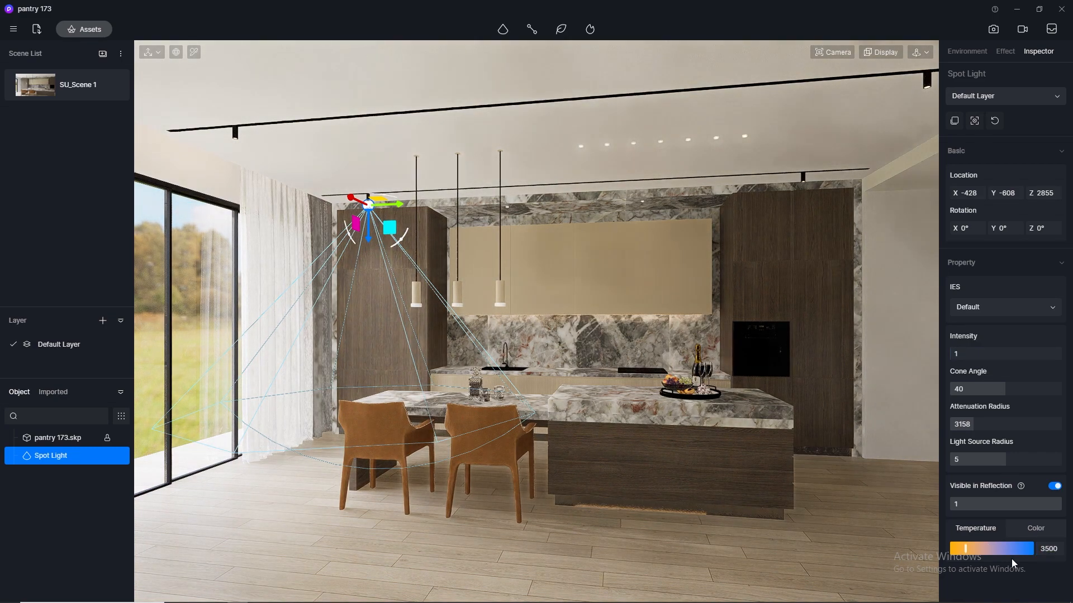
{"action": "left_click", "coordinate": [853, 563]}
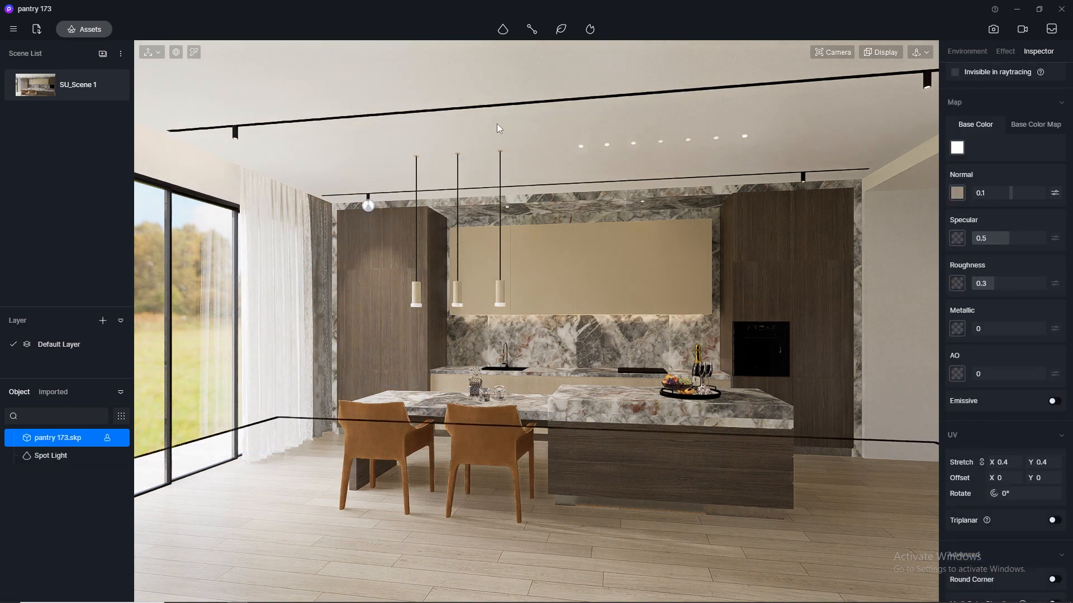
Copy the spotlight along its Y axis to 4204, under the track lamp in front of the oven cabinet.
{"action": "left_click", "coordinate": [370, 207]}
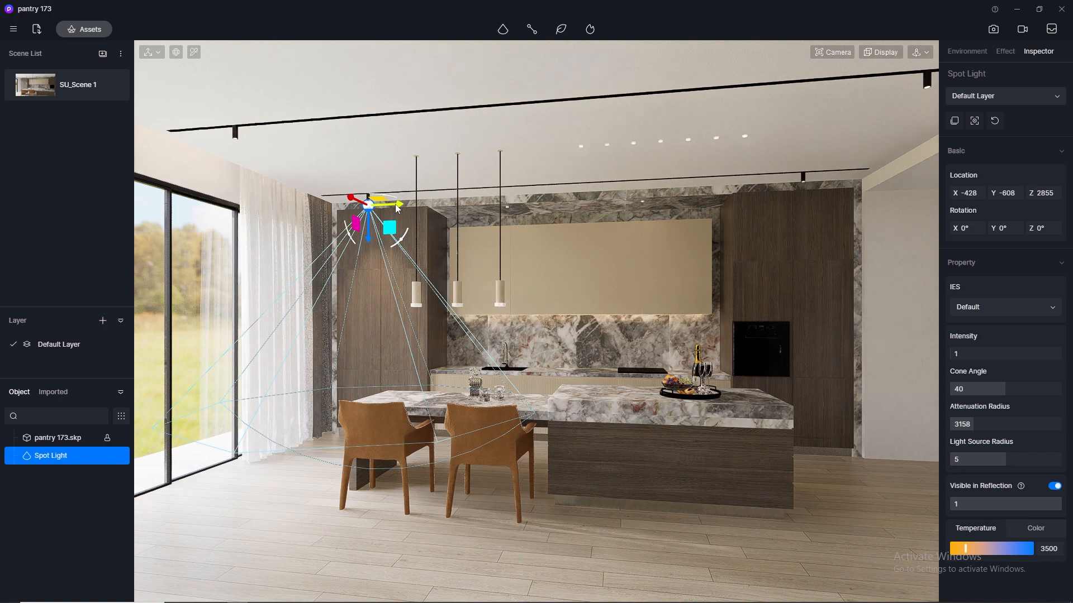
{"action": "left_click_drag", "start_coordinate": [397, 208], "coordinate": [846, 222]}
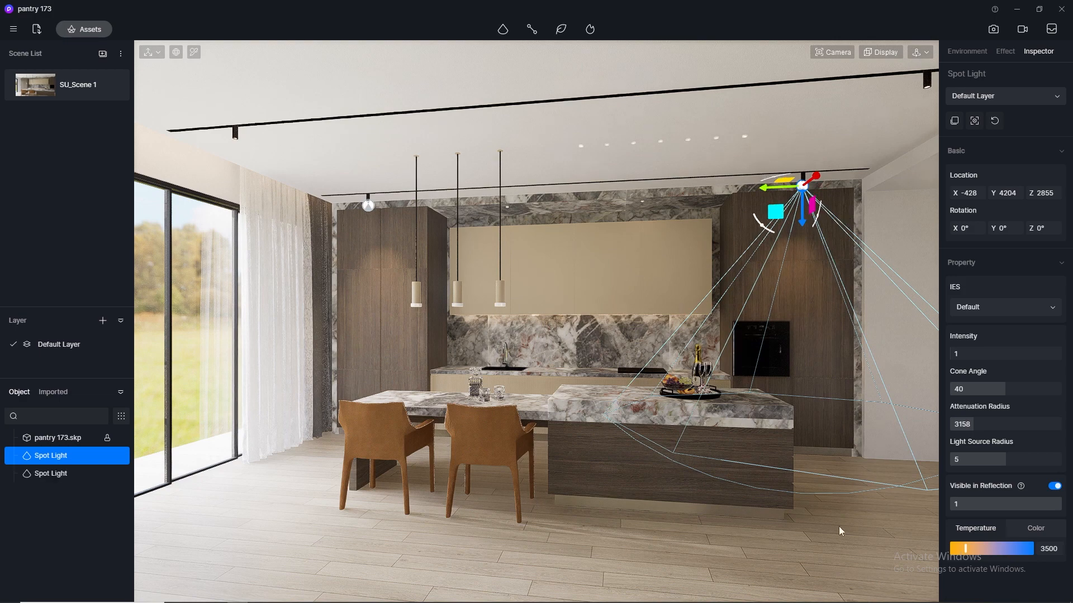
{"action": "left_click", "coordinate": [831, 551]}
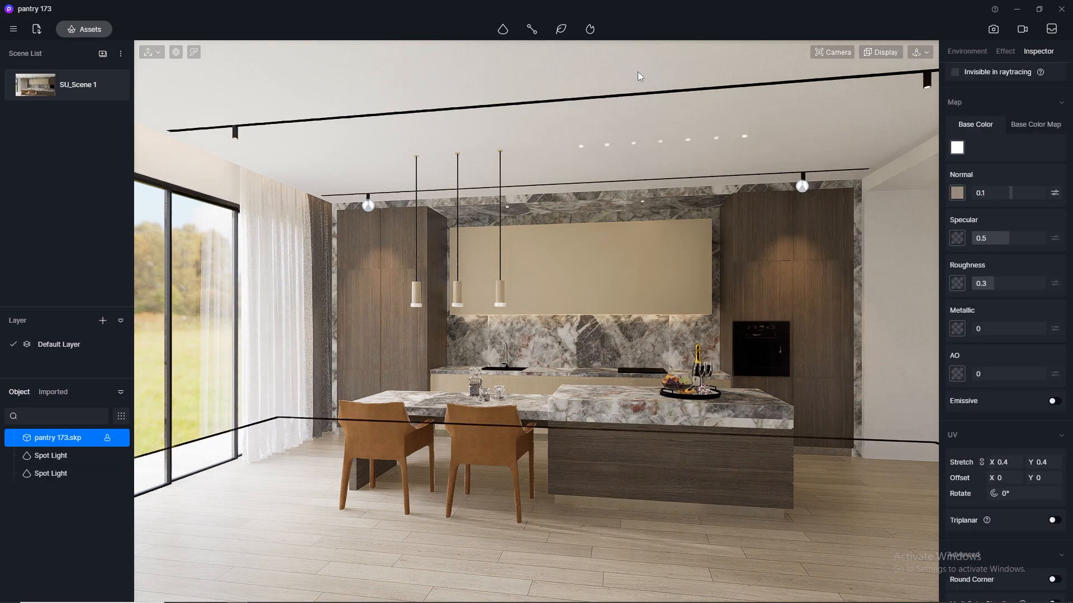
Copy the window-side spotlight to the downlight in the marble recess above the beige wall cabinets, at X 76 and Y about 988.
{"action": "left_click", "coordinate": [369, 206]}
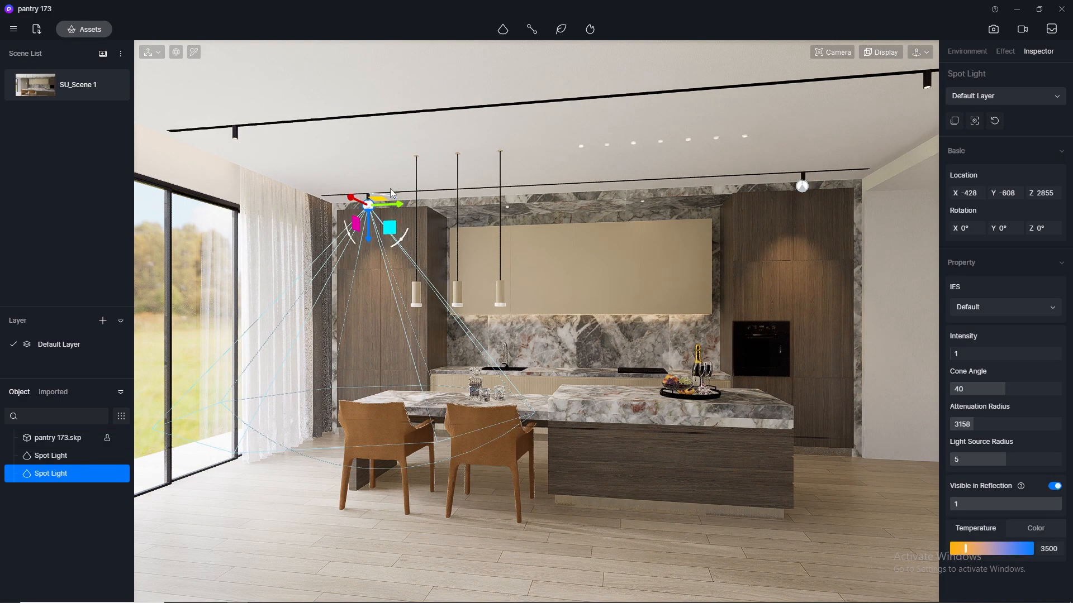
{"action": "left_click_drag", "start_coordinate": [397, 211], "coordinate": [539, 207]}
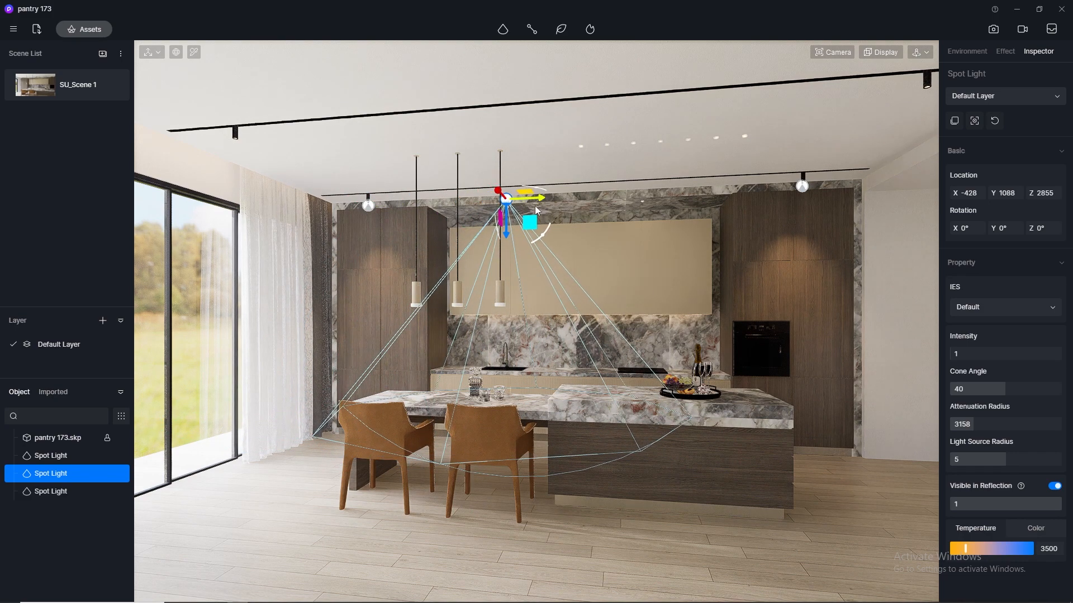
{"action": "scroll", "coordinate": [502, 193], "scroll_direction": "up", "scroll_amount": 4}
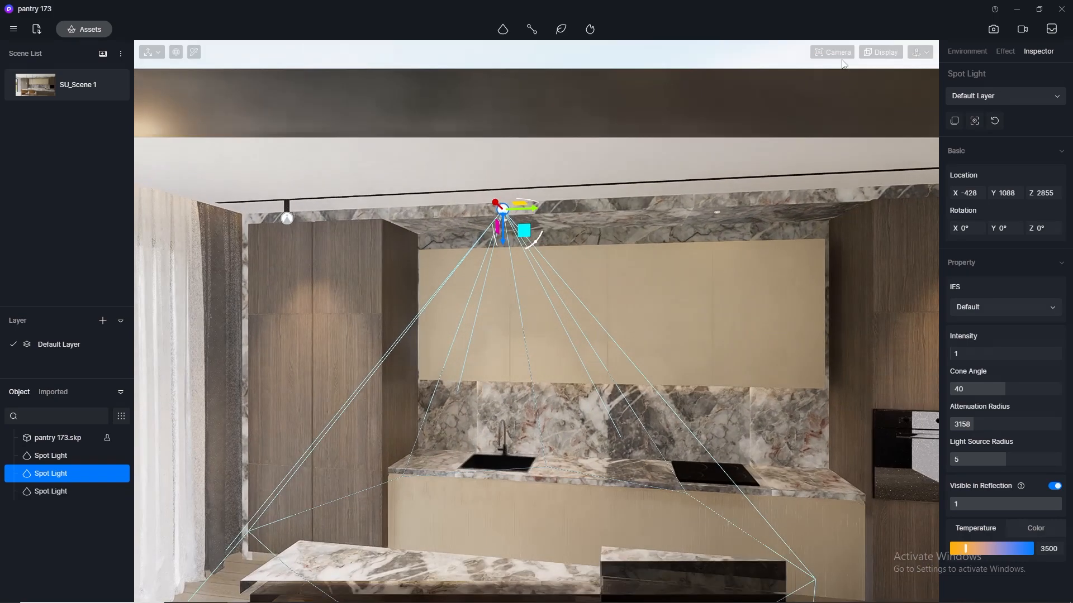
{"action": "left_click", "coordinate": [838, 55]}
{"action": "scroll", "coordinate": [550, 175], "scroll_direction": "down", "scroll_amount": 2}
{"action": "scroll", "coordinate": [521, 201], "scroll_direction": "up", "scroll_amount": 5}
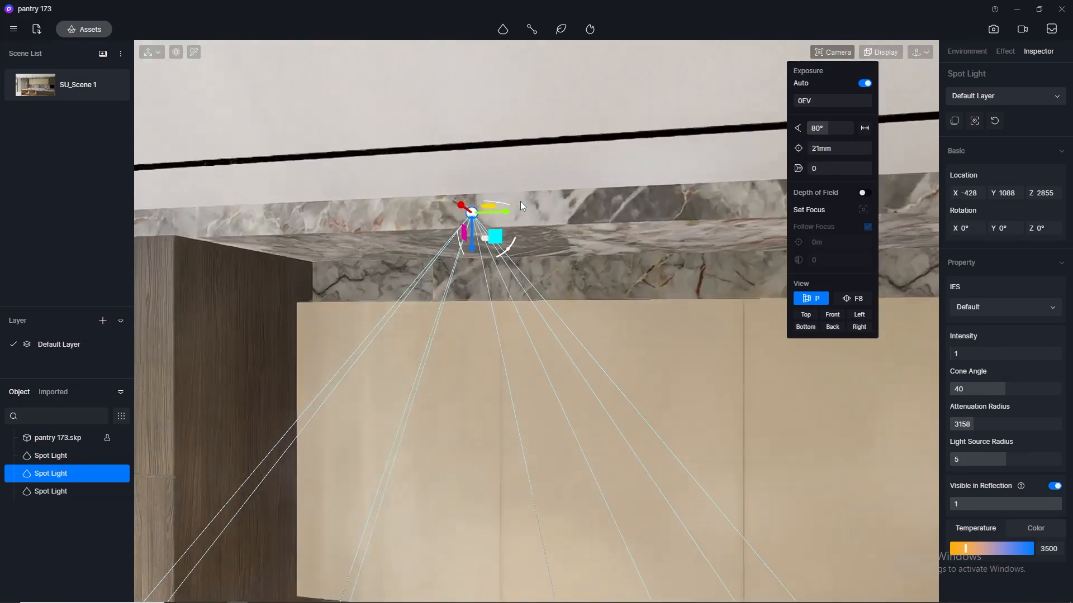
{"action": "middle_click_drag", "start_coordinate": [520, 201], "coordinate": [424, 173]}
{"action": "left_click_drag", "start_coordinate": [374, 195], "coordinate": [501, 258]}
{"action": "middle_click_drag", "start_coordinate": [553, 244], "coordinate": [510, 258]}
{"action": "left_click_drag", "start_coordinate": [555, 259], "coordinate": [525, 261]}
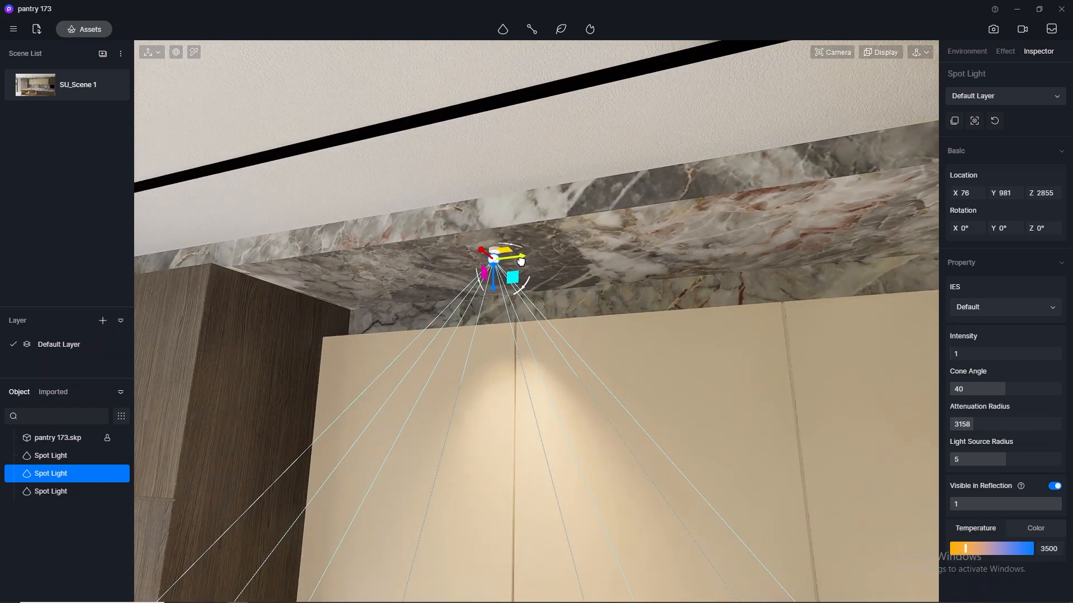
Set the marble recess spotlight's intensity to 0.5, copy it along Y to 2649 at the other downlight, and return to SU_Scene 1.
{"action": "scroll", "coordinate": [413, 204], "scroll_direction": "down", "scroll_amount": 6}
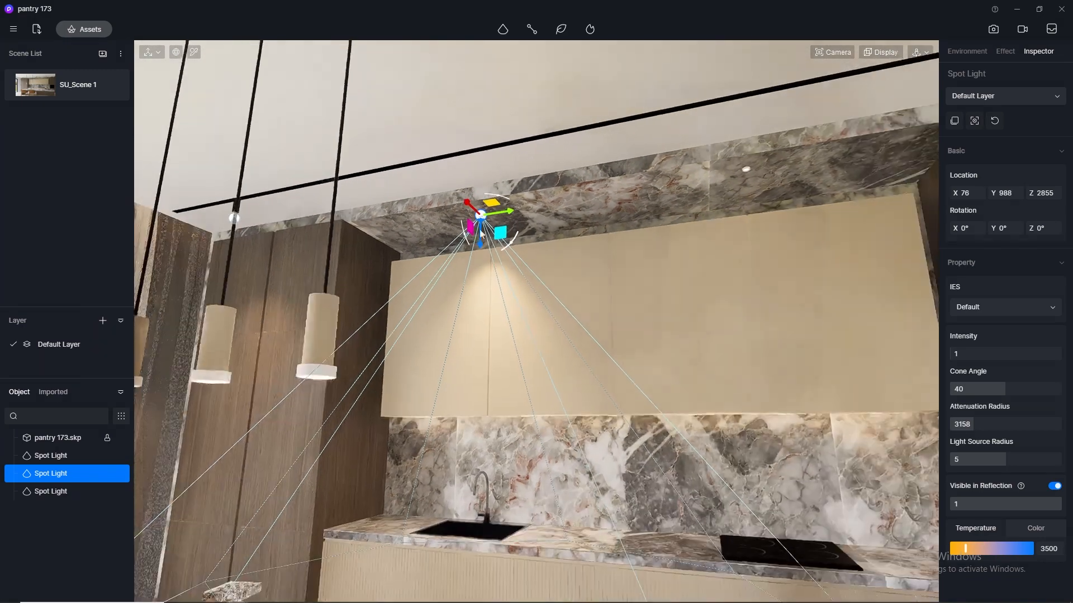
{"action": "middle_click_drag", "start_coordinate": [414, 208], "coordinate": [467, 237]}
{"action": "scroll", "coordinate": [457, 226], "scroll_direction": "down", "scroll_amount": 3}
{"action": "scroll", "coordinate": [561, 276], "scroll_direction": "up", "scroll_amount": 3}
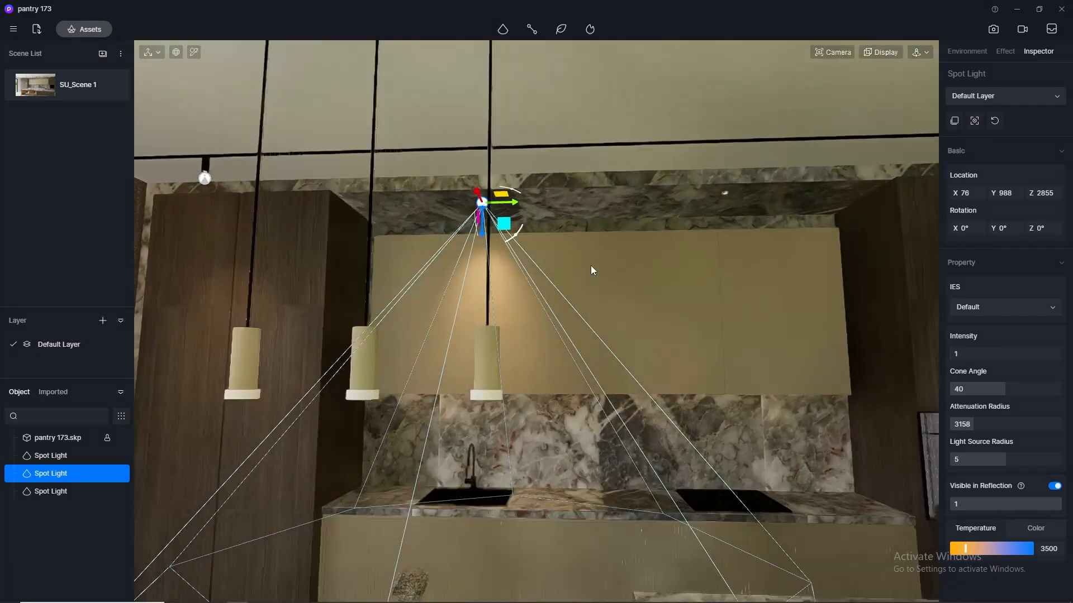
{"action": "left_click", "coordinate": [959, 353]}
{"action": "type", "text": "0.5"}
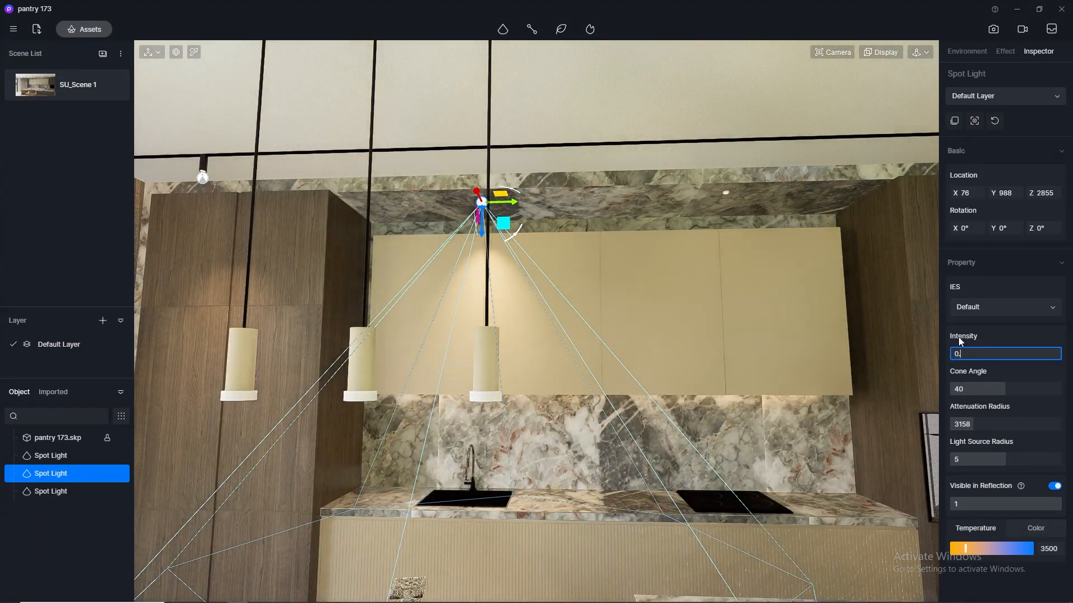
{"action": "key", "text": "Return"}
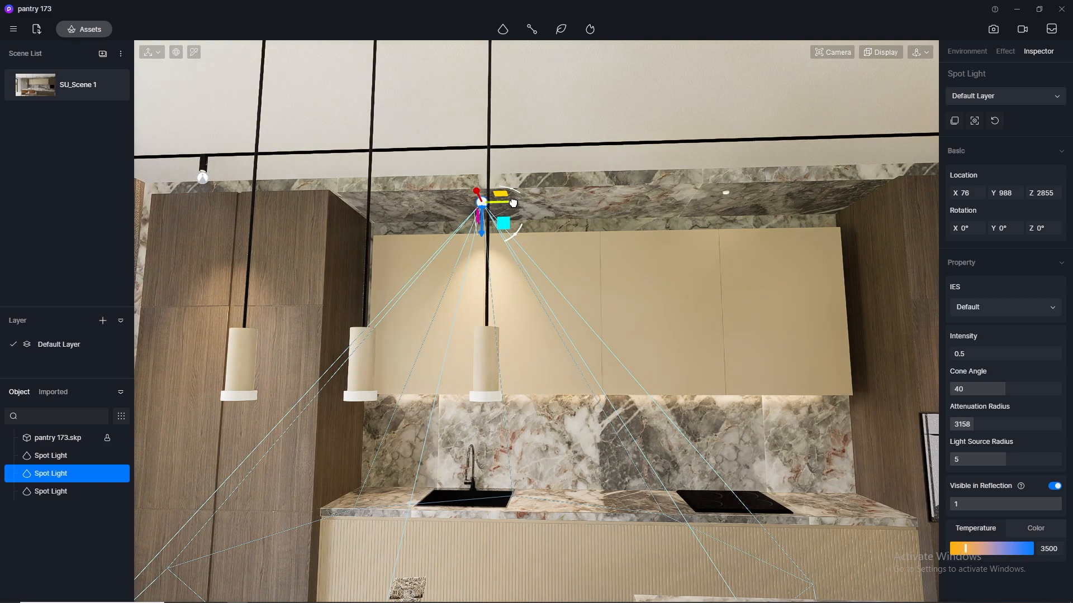
{"action": "left_click_drag", "start_coordinate": [553, 212], "coordinate": [720, 231], "text": "alt"}
{"action": "left_click", "coordinate": [38, 95]}
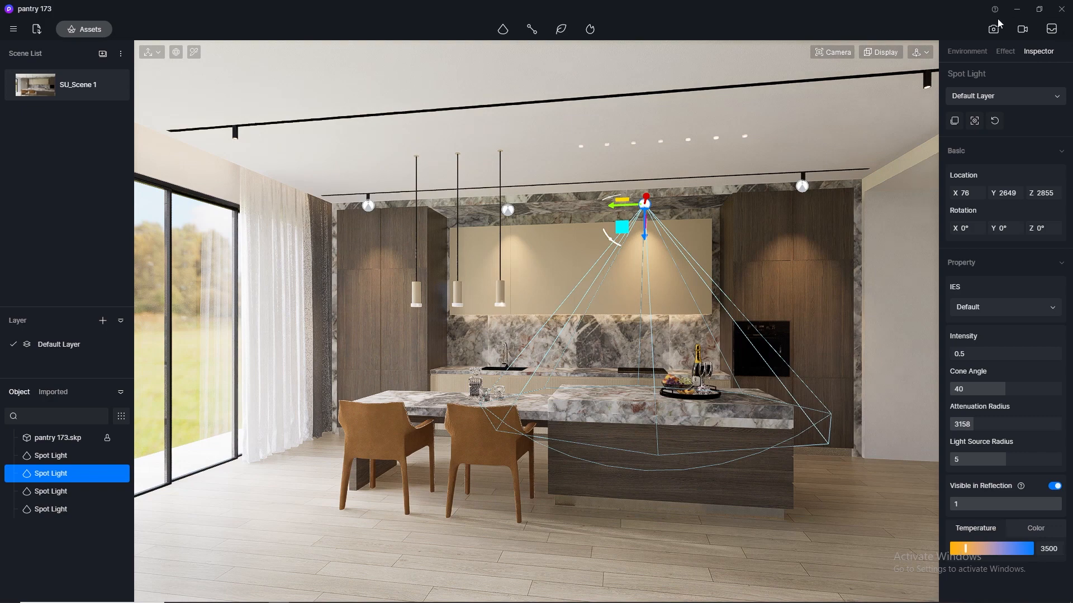
Set the HDRI environment's skylight intensity to 0.05.
{"action": "left_click", "coordinate": [973, 53]}
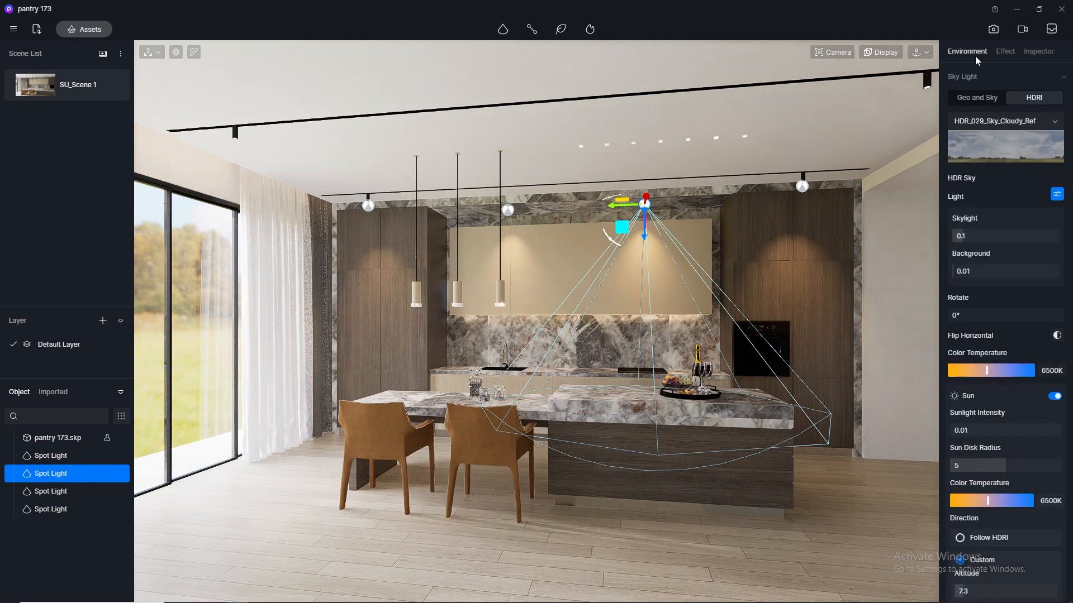
{"action": "left_click", "coordinate": [990, 238]}
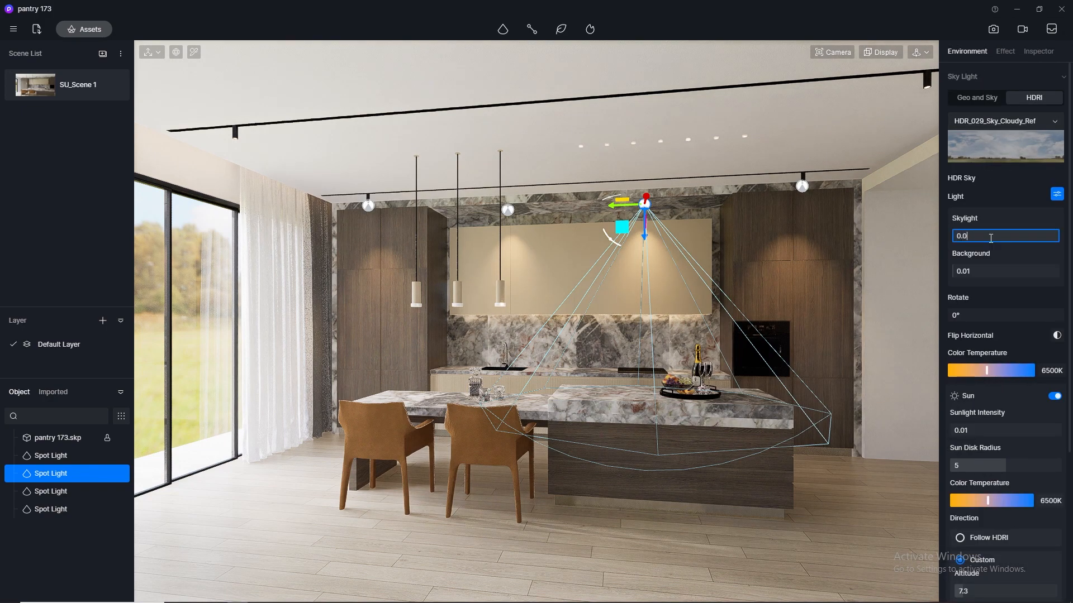
{"action": "key", "text": "Return"}
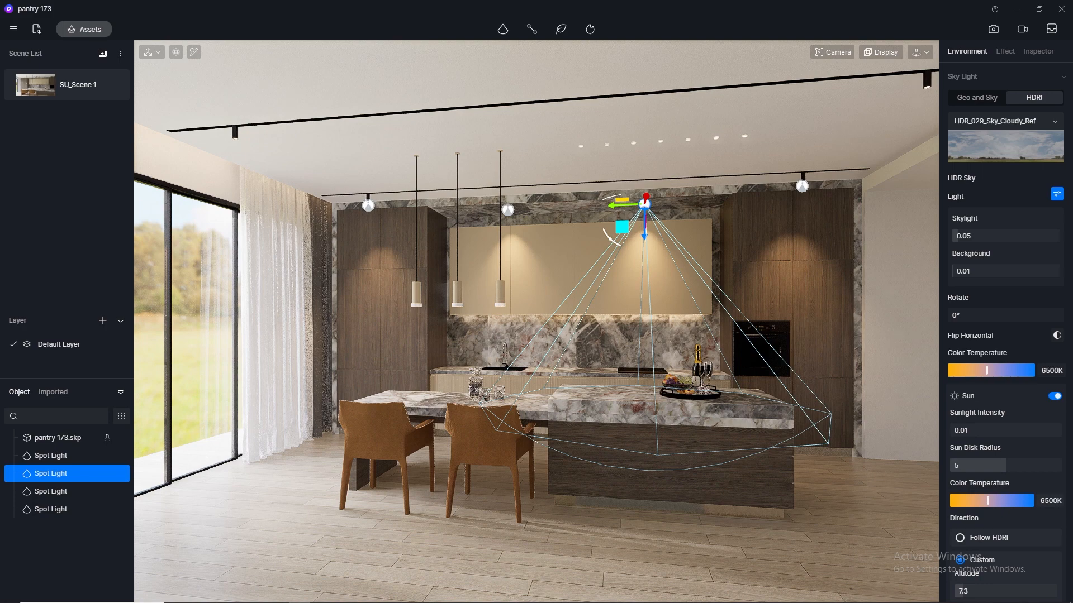
Set the intensity of both spotlights above the beige wall cabinets to 0.2.
{"action": "left_click", "coordinate": [509, 211]}
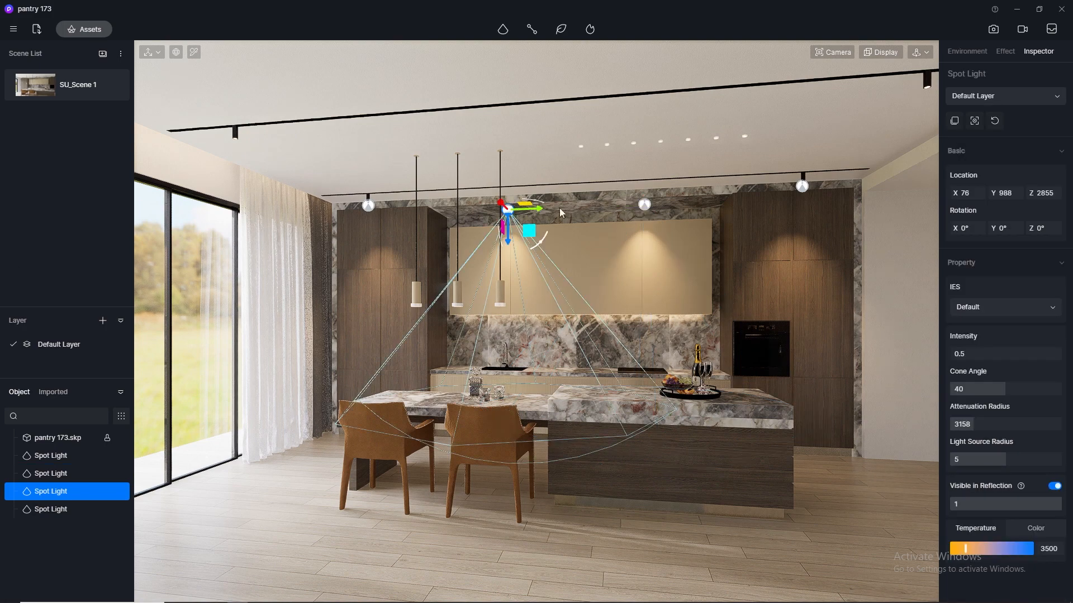
{"action": "left_click", "coordinate": [644, 206], "text": "ctrl"}
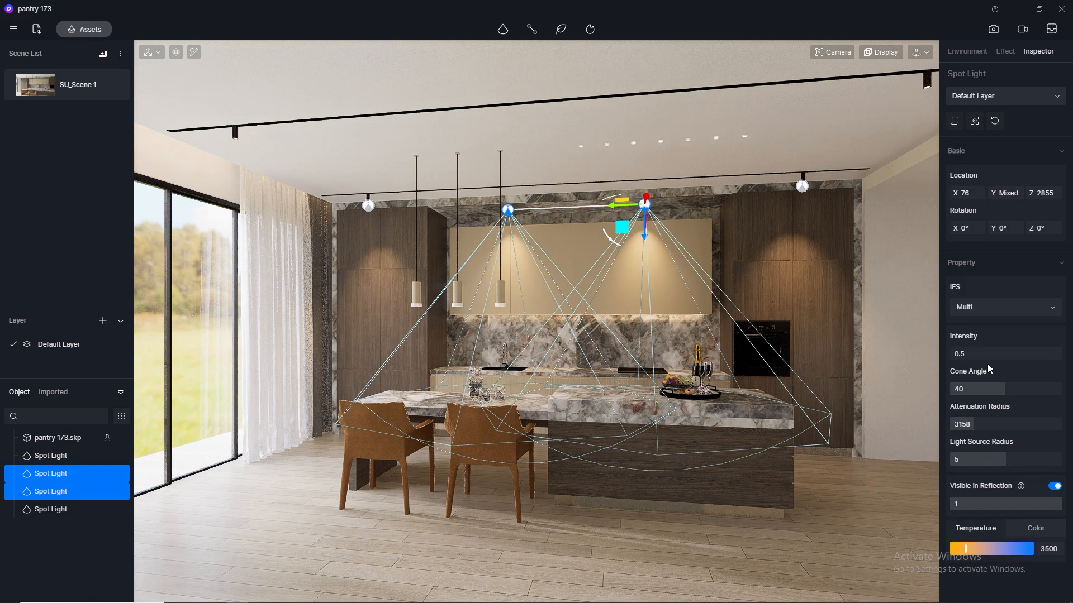
{"action": "left_click", "coordinate": [984, 354]}
{"action": "type", "text": "0.2"}
{"action": "key", "text": "Return"}
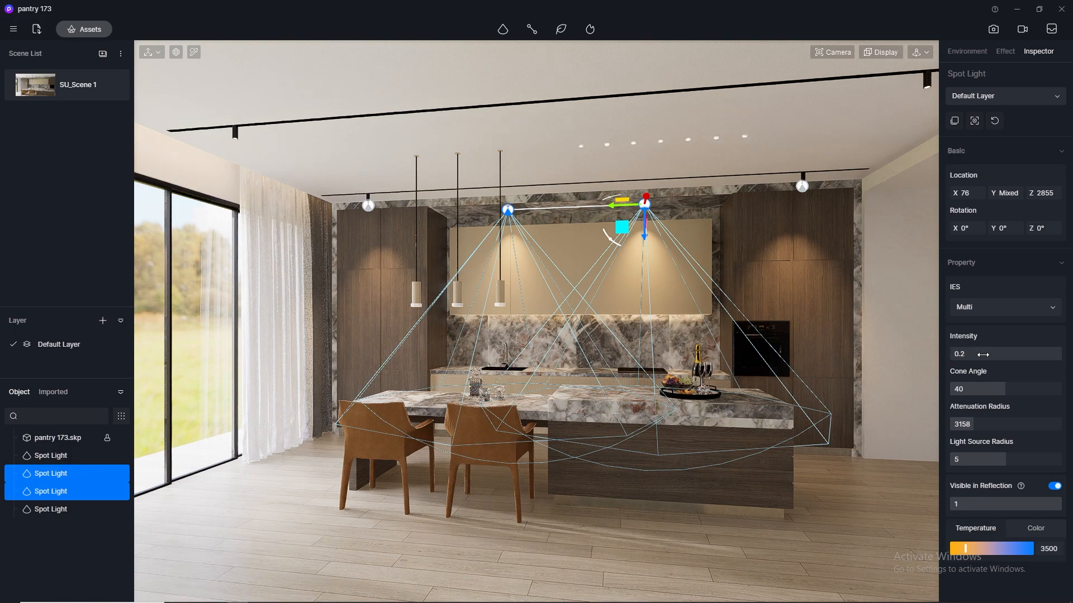
Set the intensity of the two track-lamp spotlights in front of the tall wood cabinets to 0.3.
{"action": "left_click", "coordinate": [370, 206]}
{"action": "left_click", "coordinate": [804, 189], "text": "ctrl"}
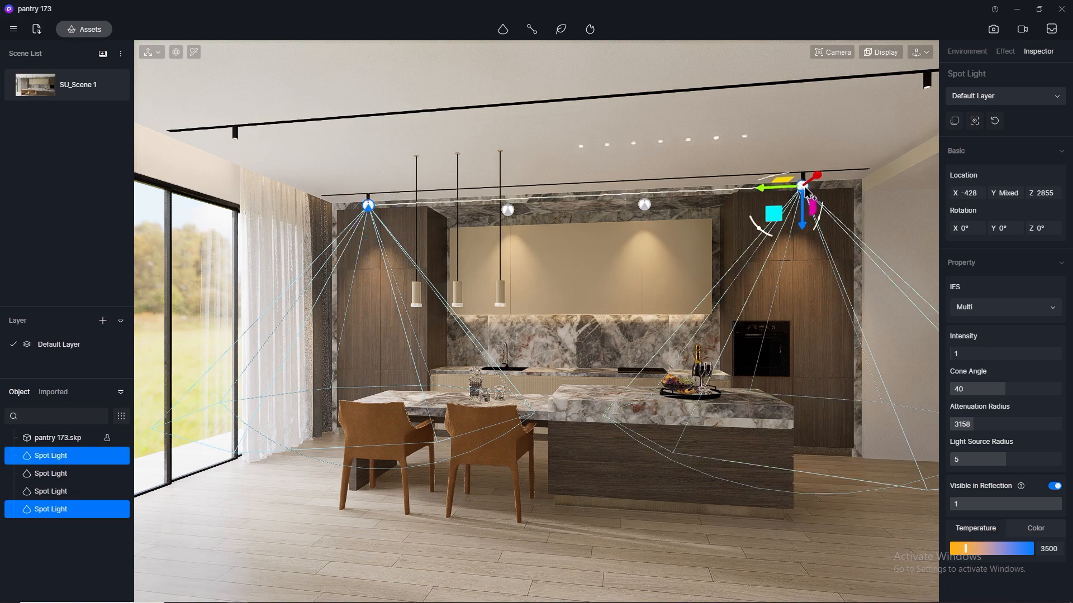
{"action": "left_click", "coordinate": [983, 351]}
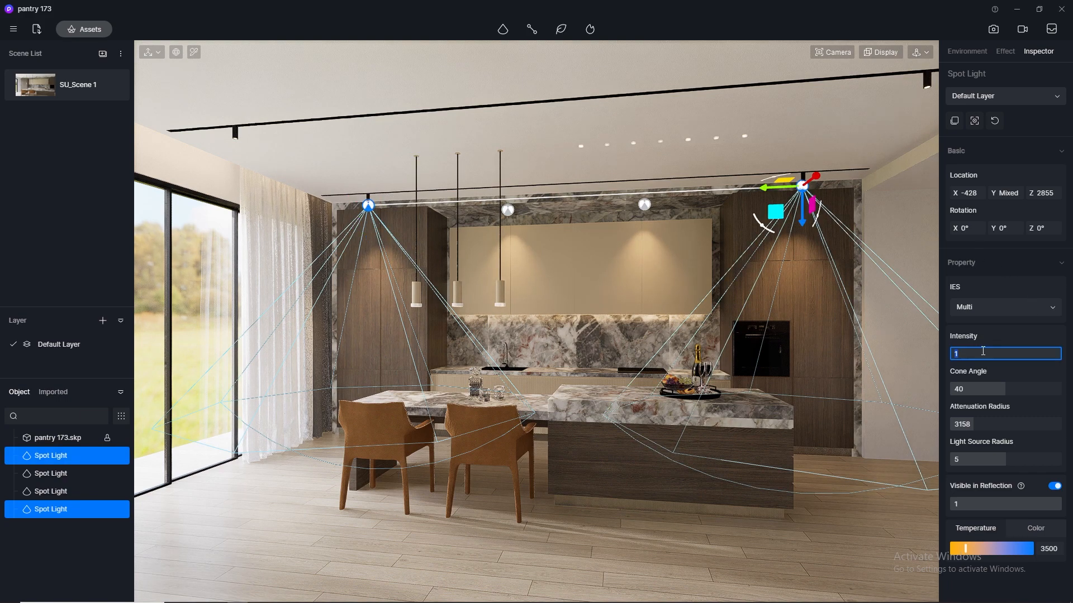
{"action": "key", "text": "Return"}
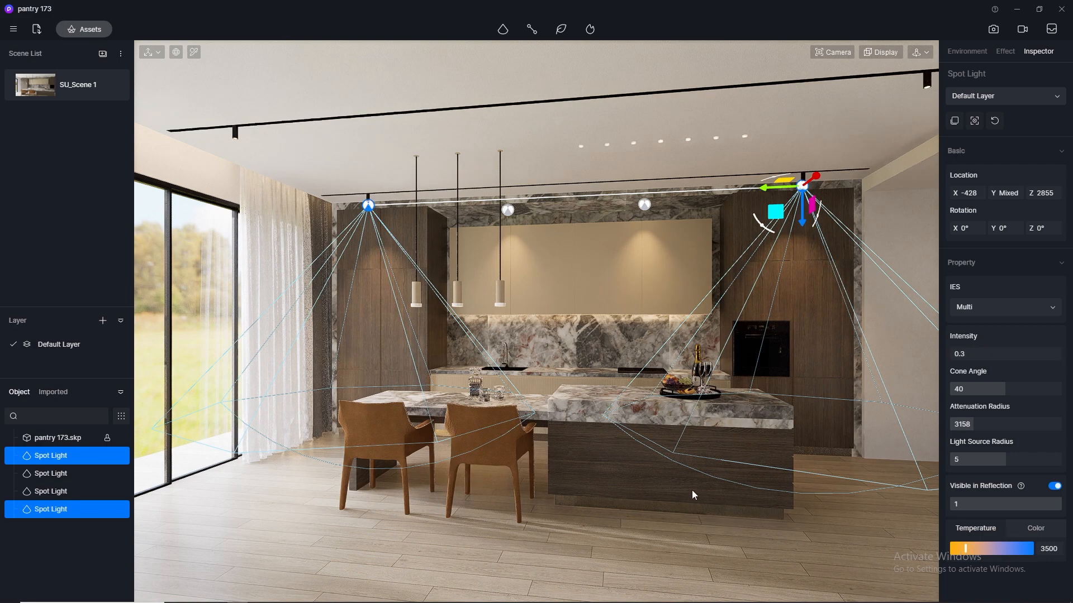
{"action": "left_click", "coordinate": [591, 518]}
Set the intensity of both spotlights above the beige wall cabinets to 0.1.
{"action": "left_click", "coordinate": [509, 210]}
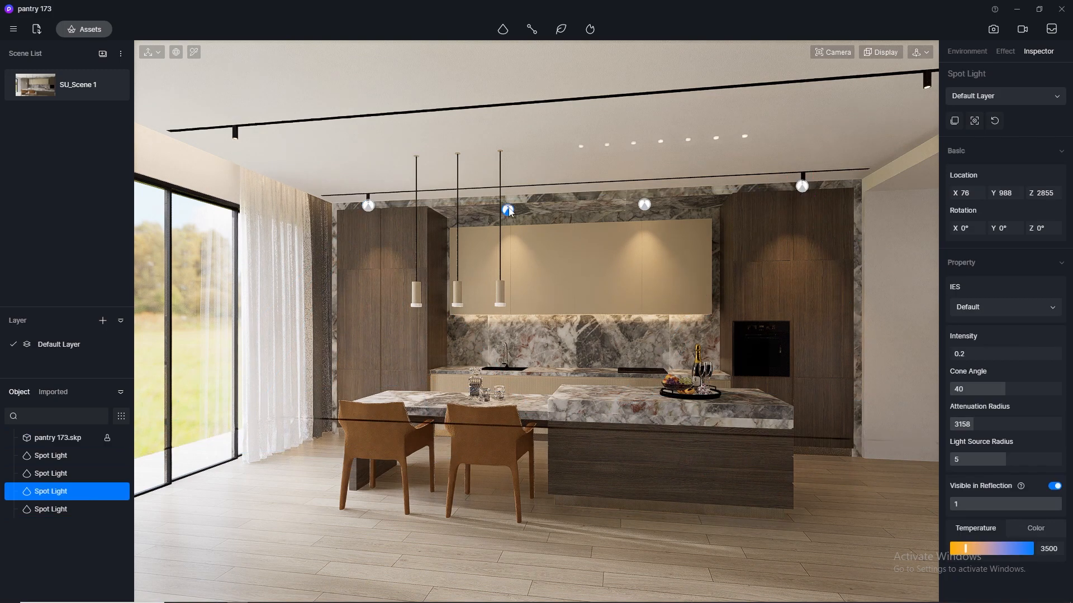
{"action": "left_click", "coordinate": [645, 205], "text": "ctrl"}
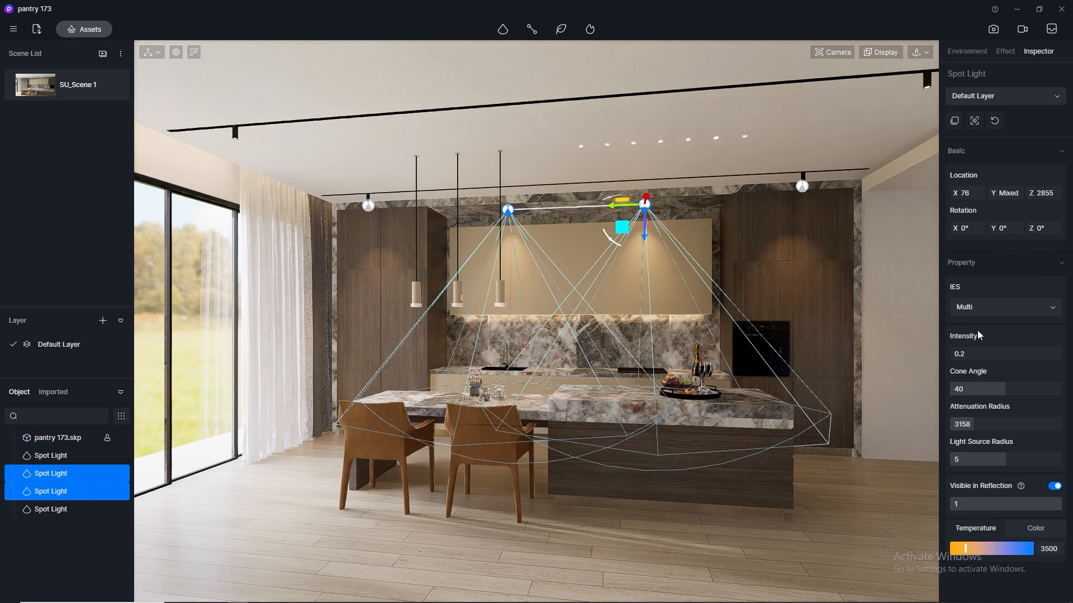
{"action": "left_click", "coordinate": [990, 352]}
{"action": "type", "text": "0.1"}
{"action": "key", "text": "Return"}
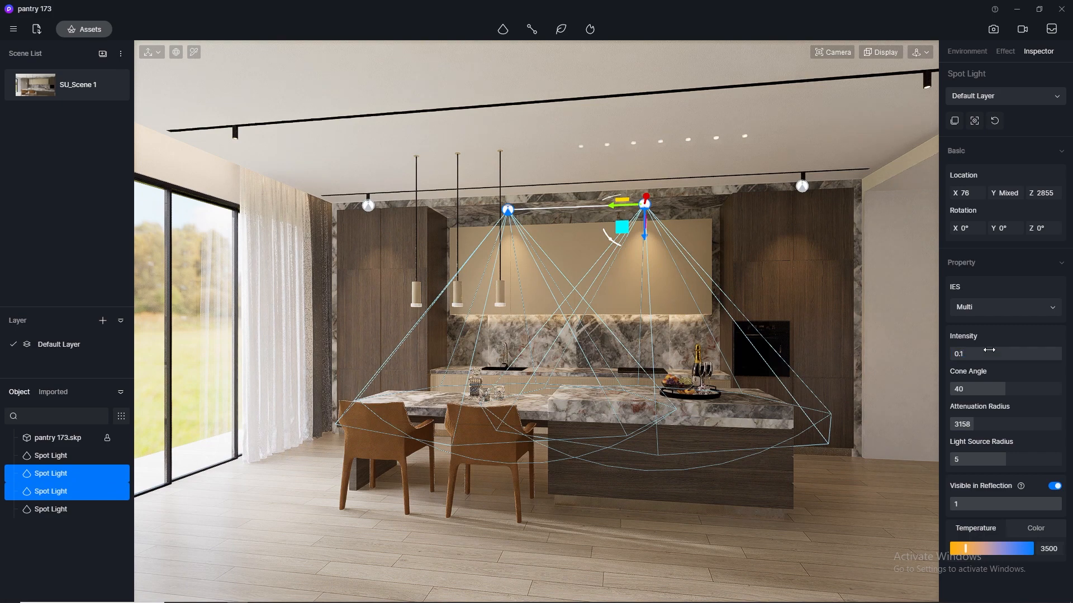
{"action": "left_click", "coordinate": [839, 517]}
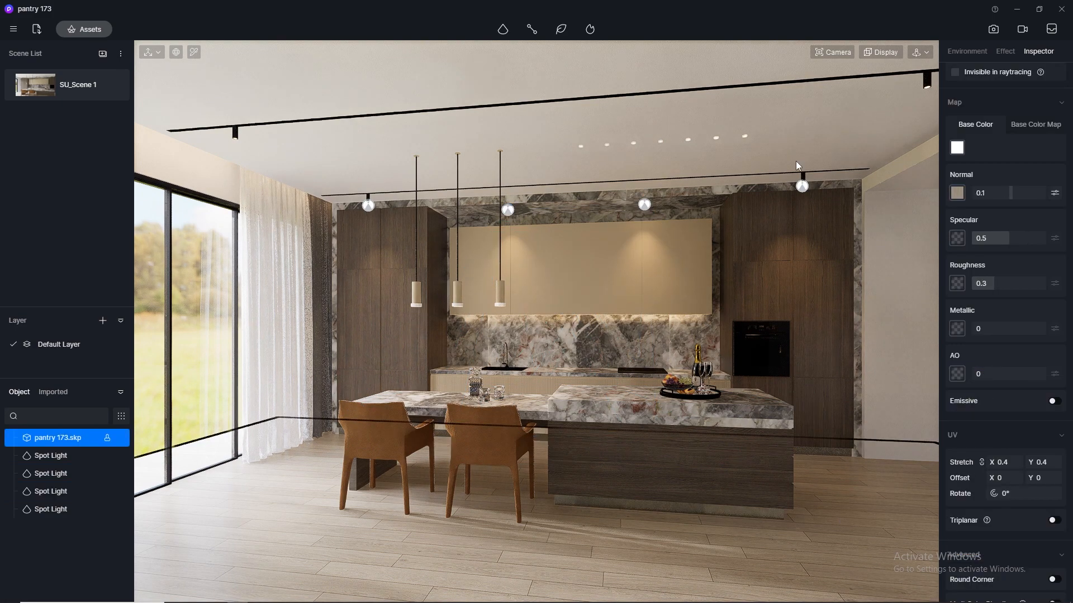
Open the post-processing effects in image render mode and set the contrast to 0.1.
{"action": "left_click", "coordinate": [993, 29]}
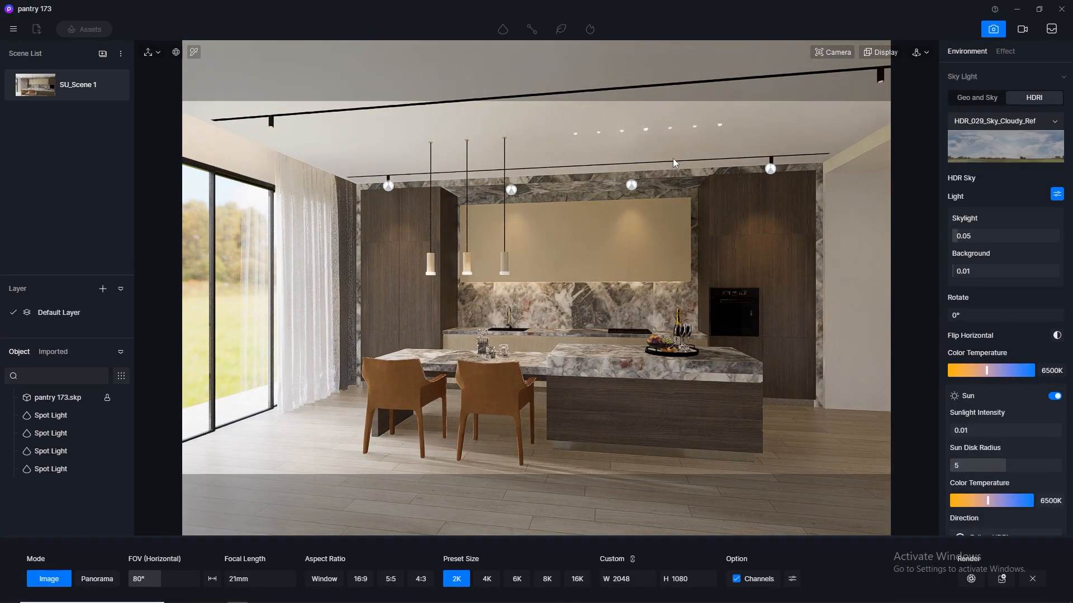
{"action": "left_click", "coordinate": [1004, 51]}
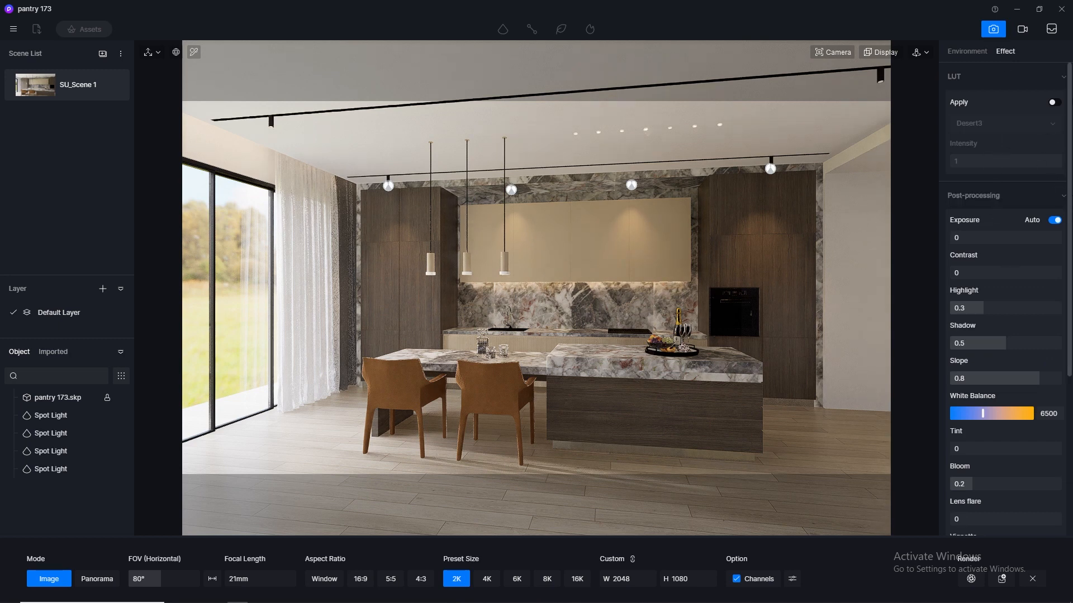
{"action": "scroll", "coordinate": [1022, 235], "scroll_direction": "down", "scroll_amount": 3}
{"action": "scroll", "coordinate": [1022, 230], "scroll_direction": "up", "scroll_amount": 2}
{"action": "left_click", "coordinate": [1013, 240]}
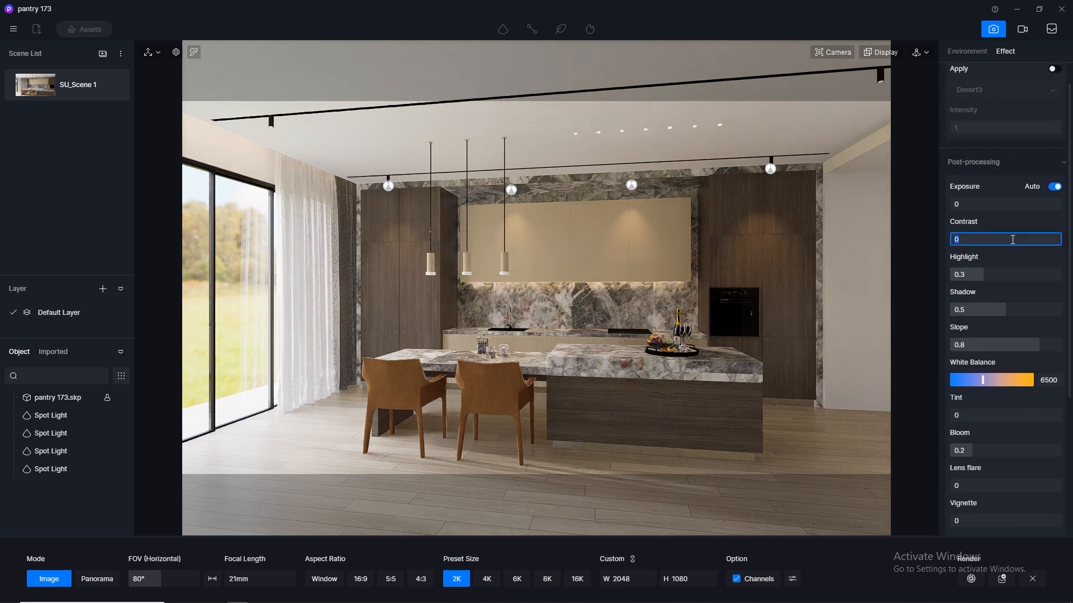
{"action": "type", "text": "0.1"}
{"action": "key", "text": "Return"}
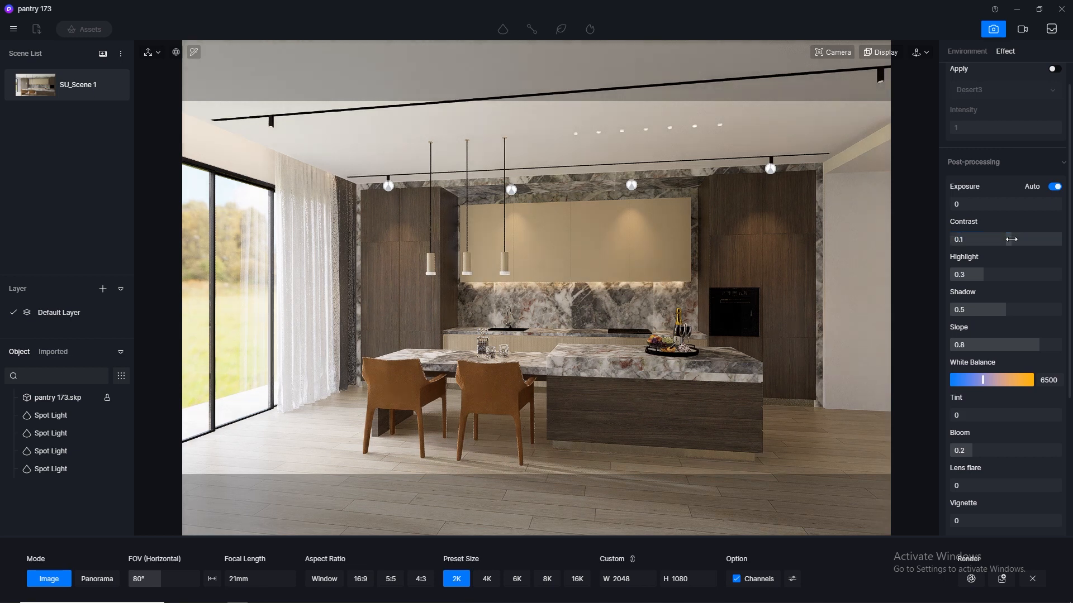
Try post-processing contrast values of 0.2, 0.5 and 0.3.
{"action": "left_click", "coordinate": [1011, 239]}
{"action": "type", "text": "0.2"}
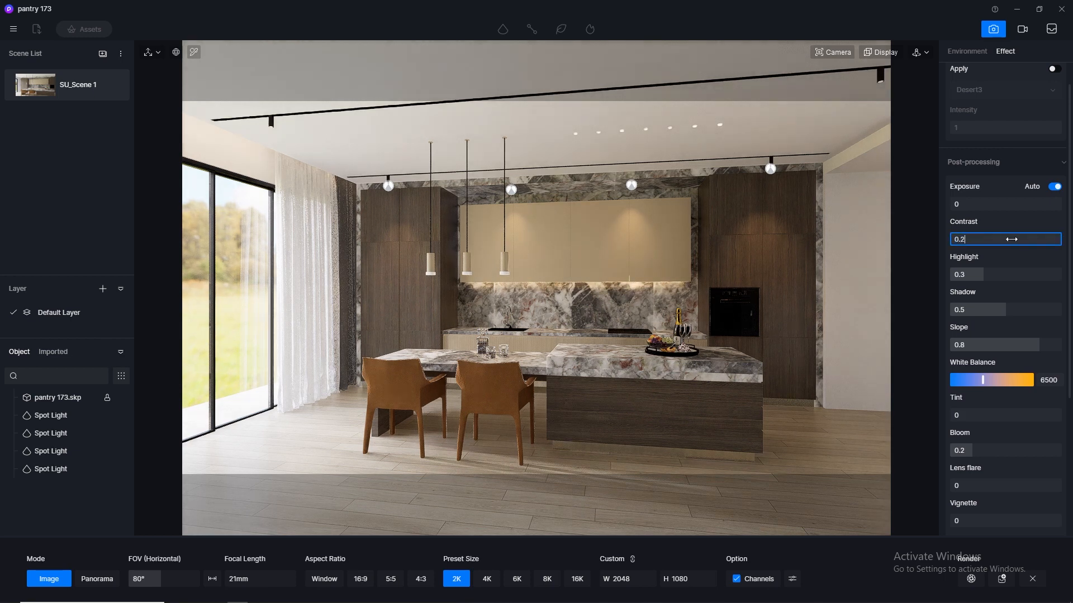
{"action": "key", "text": "Return"}
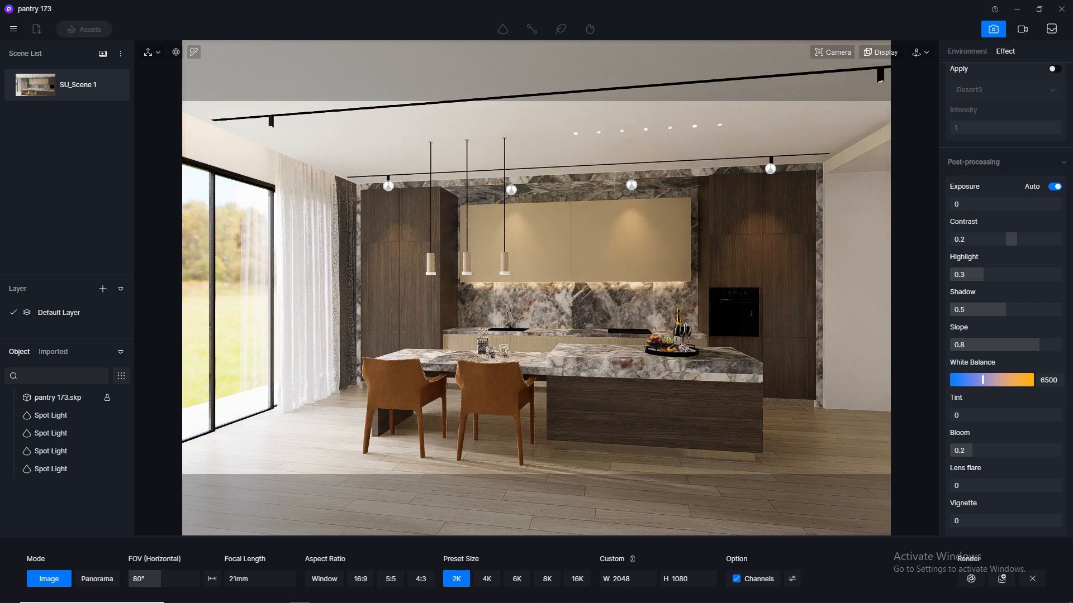
{"action": "left_click", "coordinate": [982, 237]}
{"action": "type", "text": "0."}
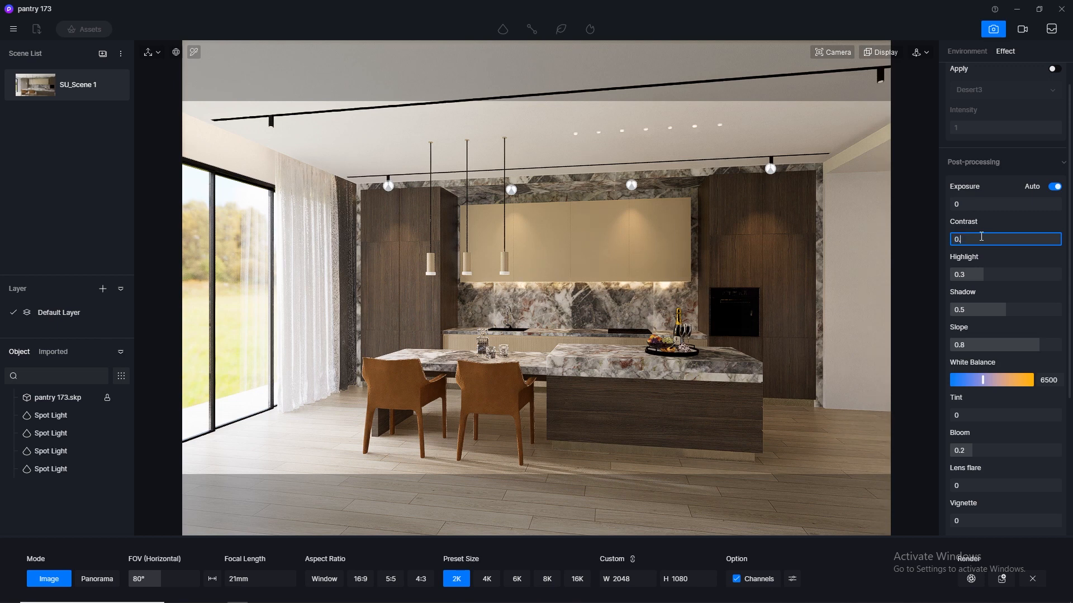
{"action": "type", "text": "5"}
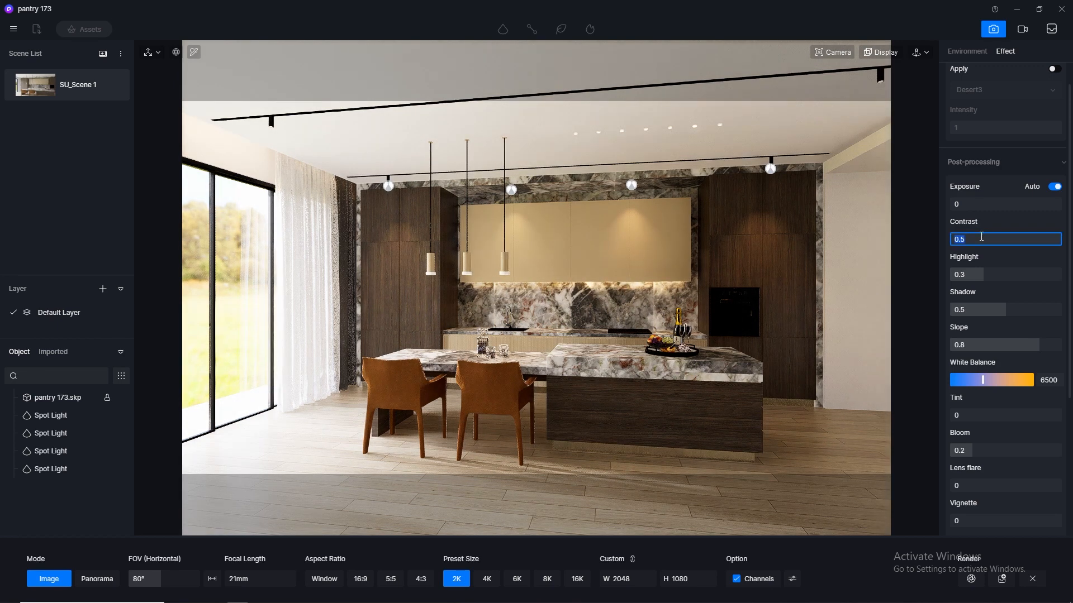
{"action": "key", "text": "BackSpace"}
{"action": "type", "text": "3"}
{"action": "key", "text": "Return"}
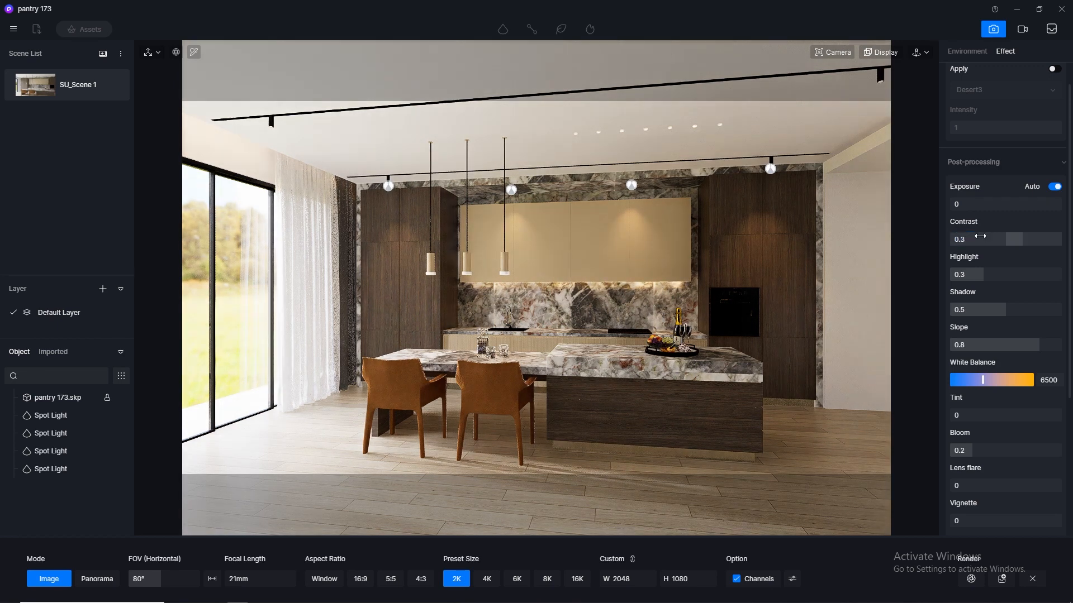
Compare the image at contrast 0.1 and 0, and settle on a contrast of 0.1.
{"action": "left_click", "coordinate": [980, 236]}
{"action": "type", "text": "0.1"}
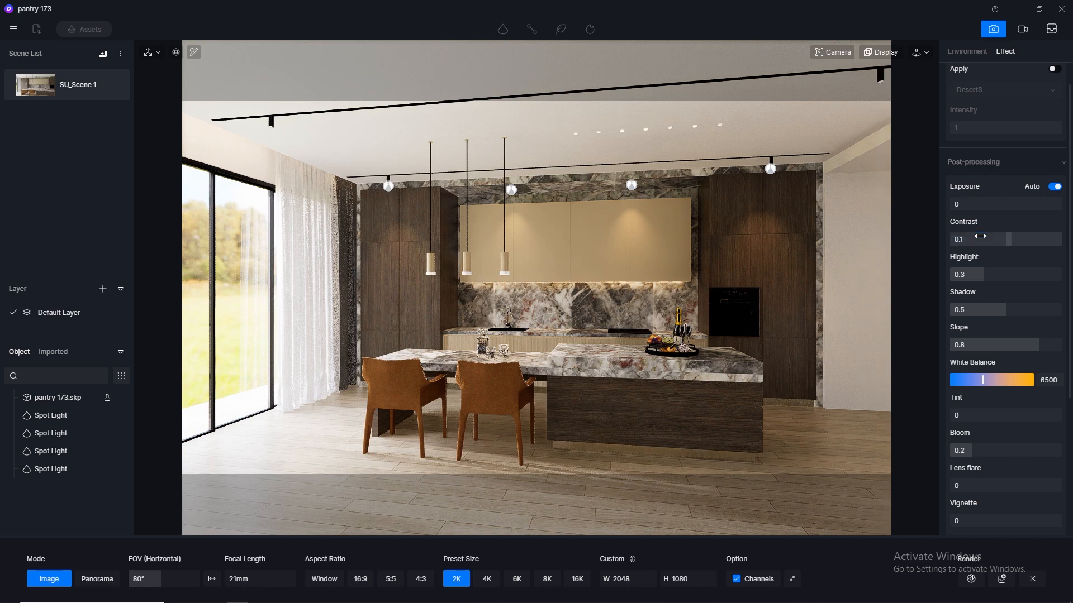
{"action": "key", "text": "Return"}
{"action": "left_click", "coordinate": [980, 236]}
{"action": "type", "text": "0"}
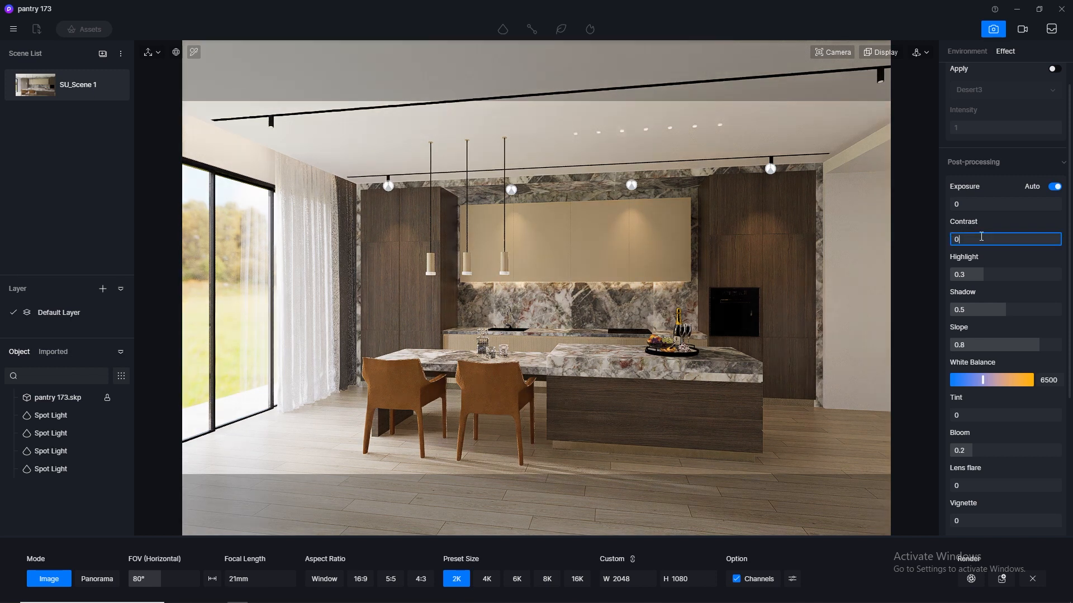
{"action": "key", "text": "Return"}
{"action": "left_click", "coordinate": [981, 236]}
{"action": "type", "text": "0.1"}
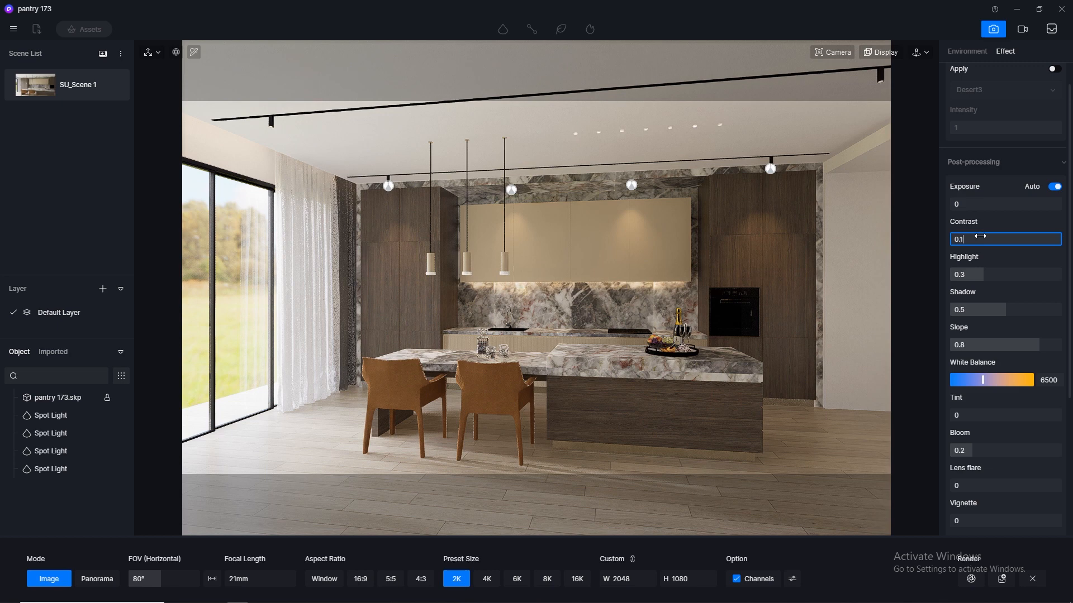
{"action": "key", "text": "Return"}
Set both the lens flare and the bloom to 0.5.
{"action": "scroll", "coordinate": [1006, 461], "scroll_direction": "down", "scroll_amount": 1}
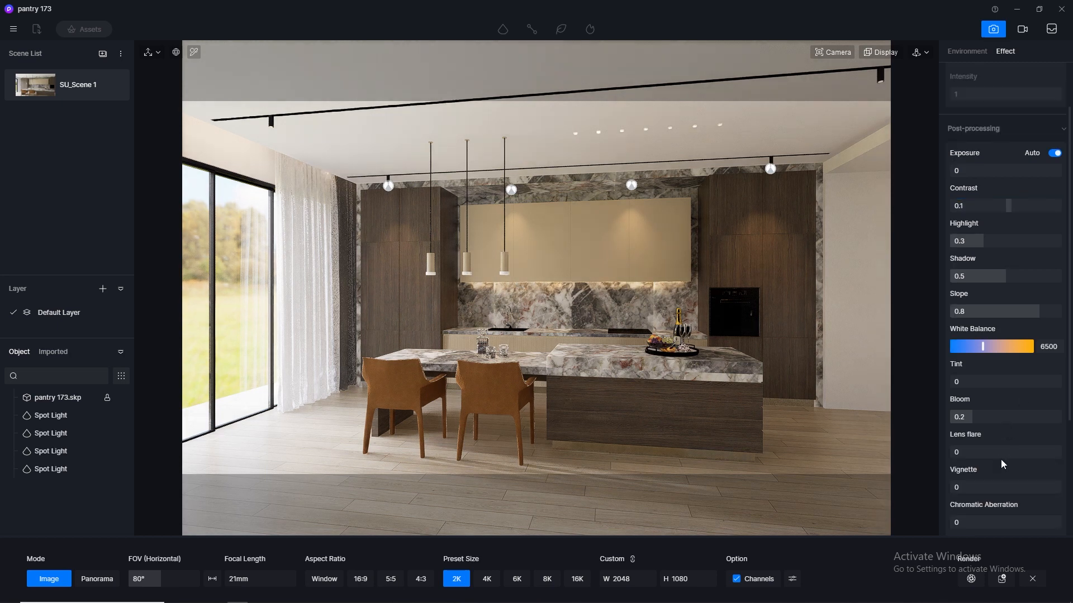
{"action": "left_click", "coordinate": [985, 449]}
{"action": "type", "text": "0.5"}
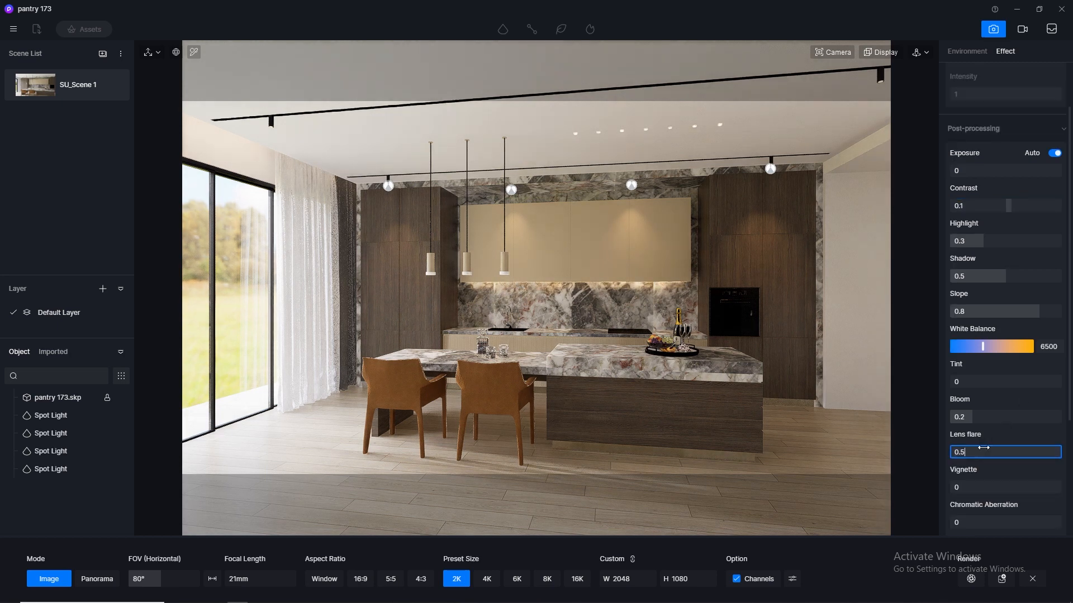
{"action": "key", "text": "Return"}
{"action": "left_click", "coordinate": [983, 417]}
{"action": "type", "text": "0"}
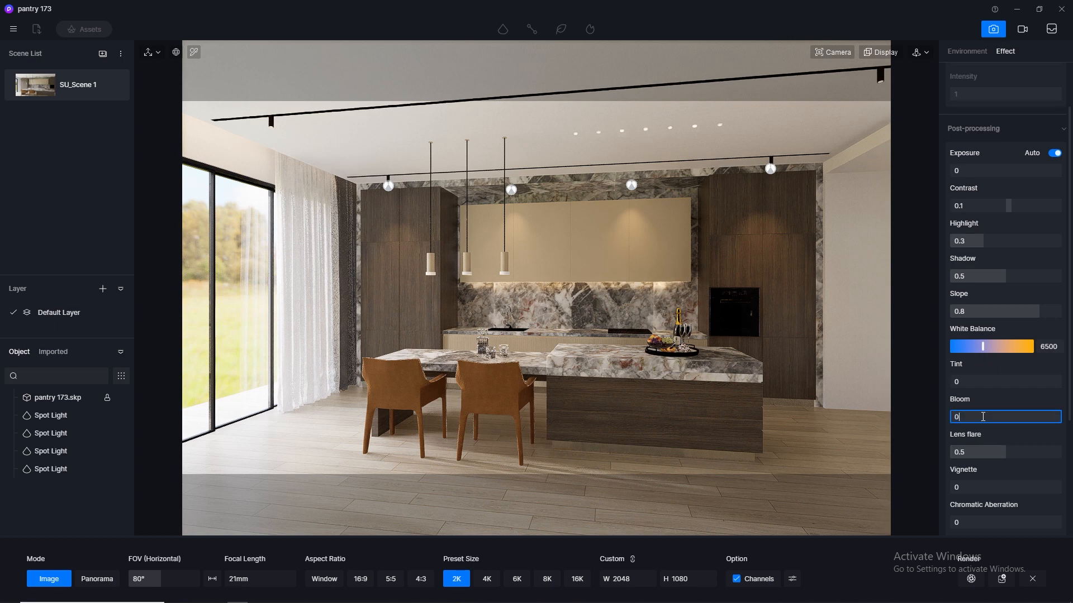
{"action": "type", "text": ".5"}
{"action": "key", "text": "Return"}
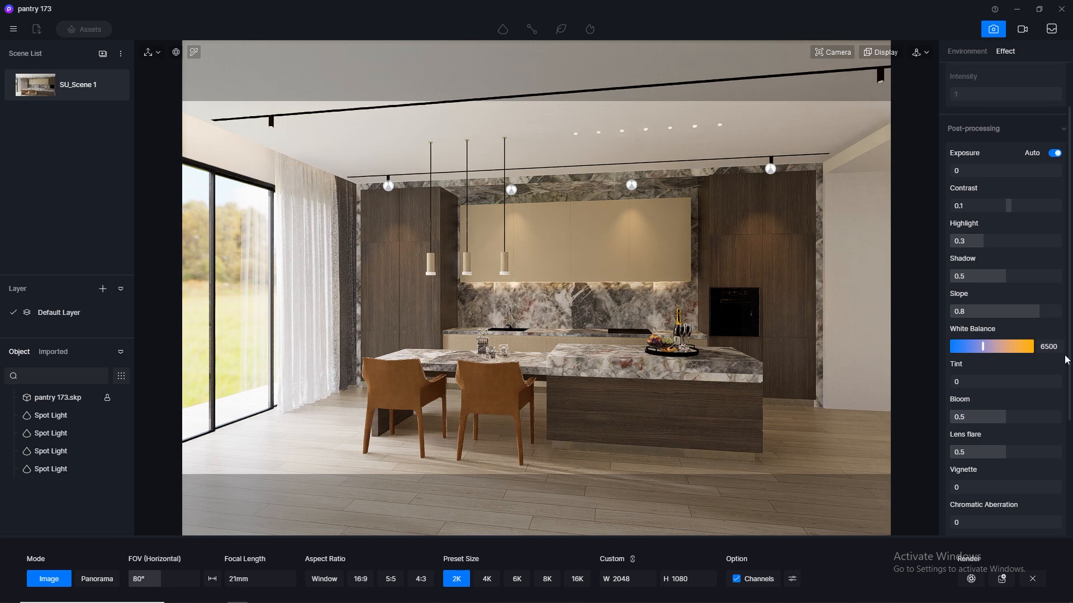
Set the vignette to 0.5 and update SU_Scene 1 with the current view and effects.
{"action": "scroll", "coordinate": [1051, 391], "scroll_direction": "down", "scroll_amount": 3}
{"action": "left_click", "coordinate": [989, 367]}
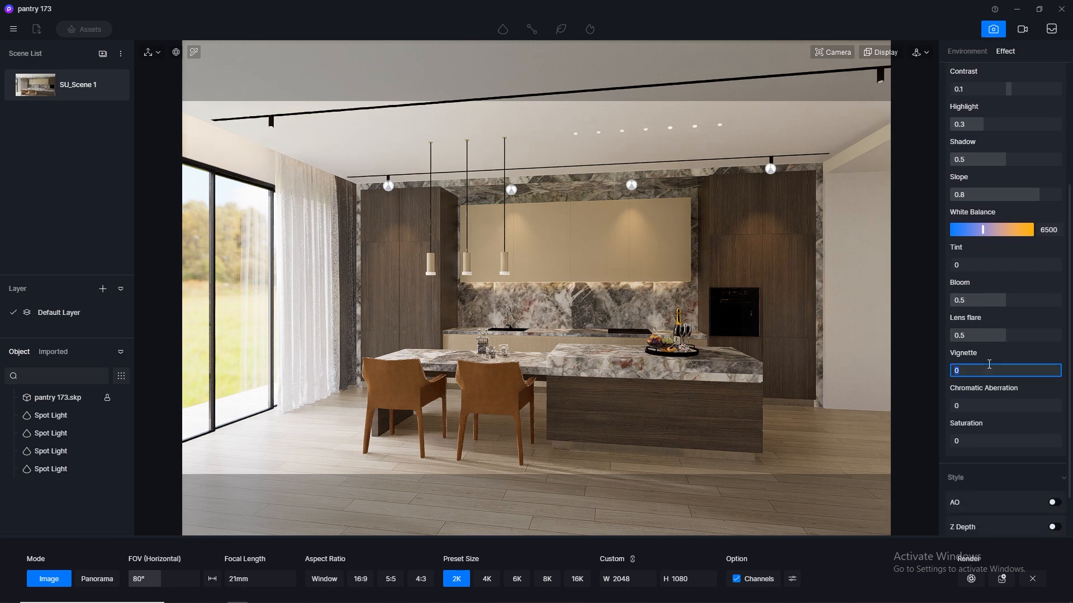
{"action": "type", "text": "0.5"}
{"action": "key", "text": "Return"}
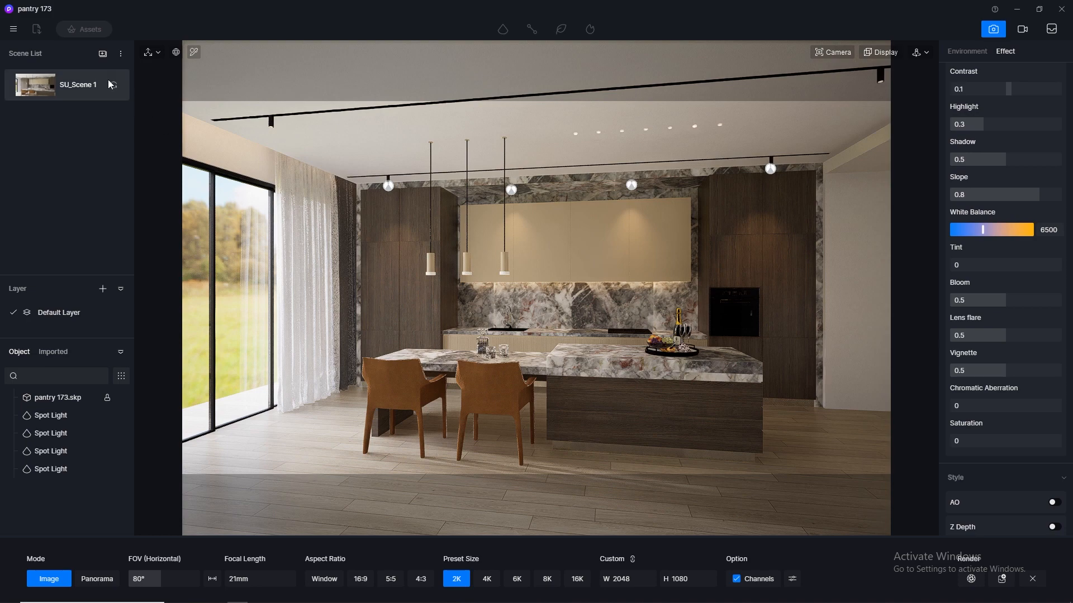
{"action": "left_click", "coordinate": [113, 83]}
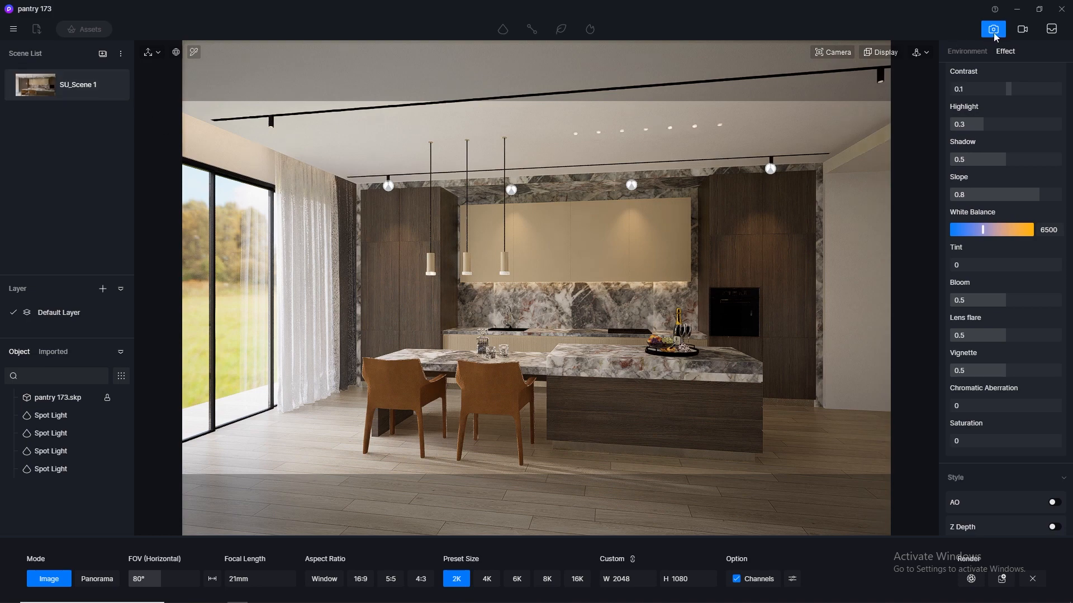
Leave image render mode and set the emissive intensity of the LED strip under the beige wall cabinets to 0.5.
{"action": "left_click", "coordinate": [993, 32]}
{"action": "scroll", "coordinate": [502, 320], "scroll_direction": "up", "scroll_amount": 5}
{"action": "scroll", "coordinate": [510, 309], "scroll_direction": "down", "scroll_amount": 2}
{"action": "scroll", "coordinate": [510, 310], "scroll_direction": "down", "scroll_amount": 5}
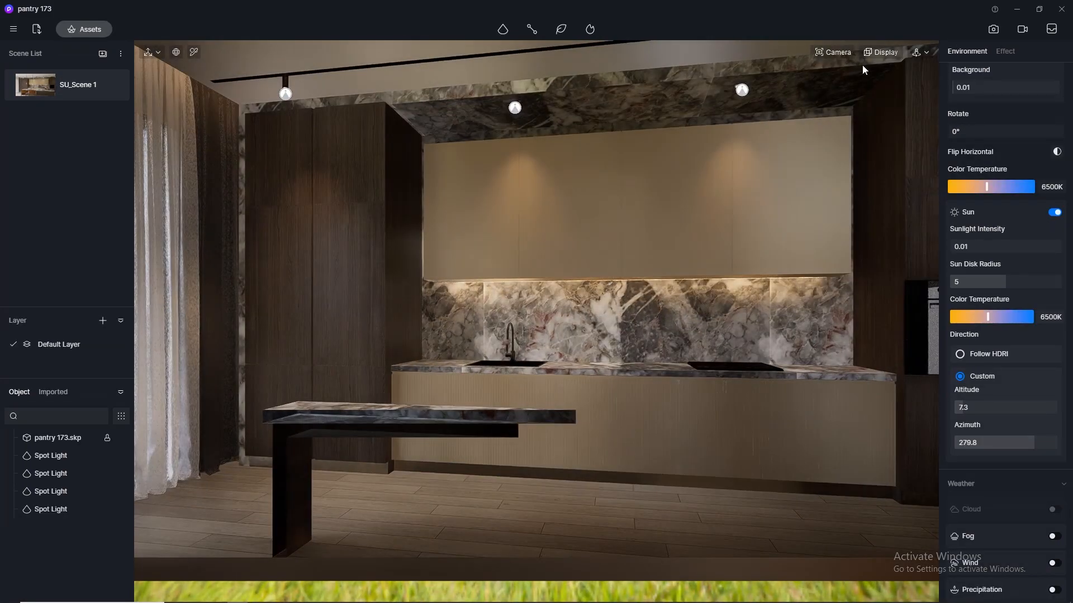
{"action": "left_click", "coordinate": [832, 52]}
{"action": "scroll", "coordinate": [434, 255], "scroll_direction": "up", "scroll_amount": 8}
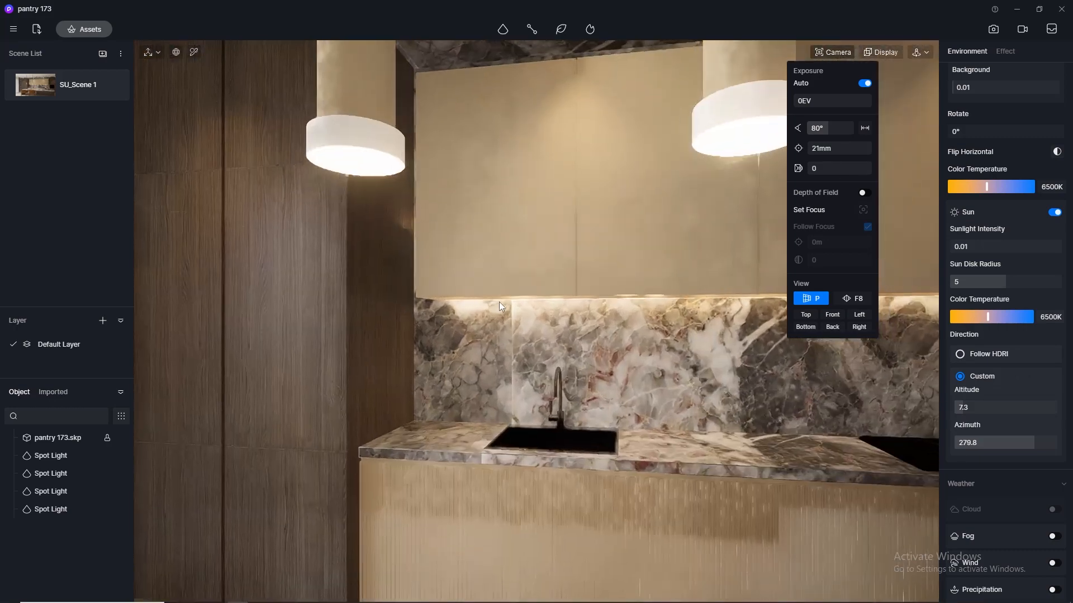
{"action": "middle_click_drag", "start_coordinate": [553, 321], "coordinate": [196, 80]}
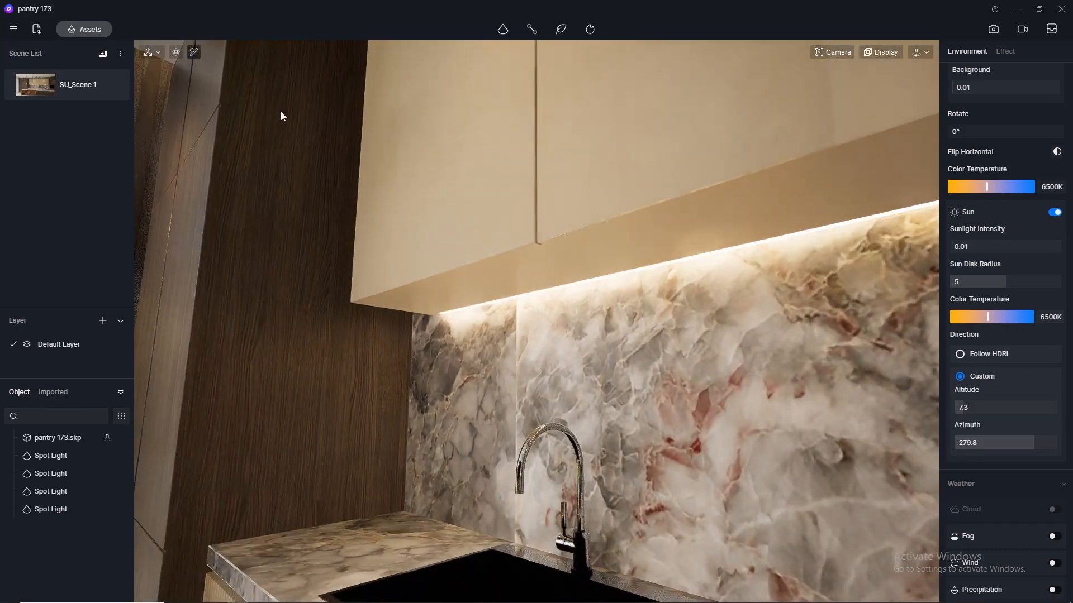
{"action": "left_click", "coordinate": [546, 286]}
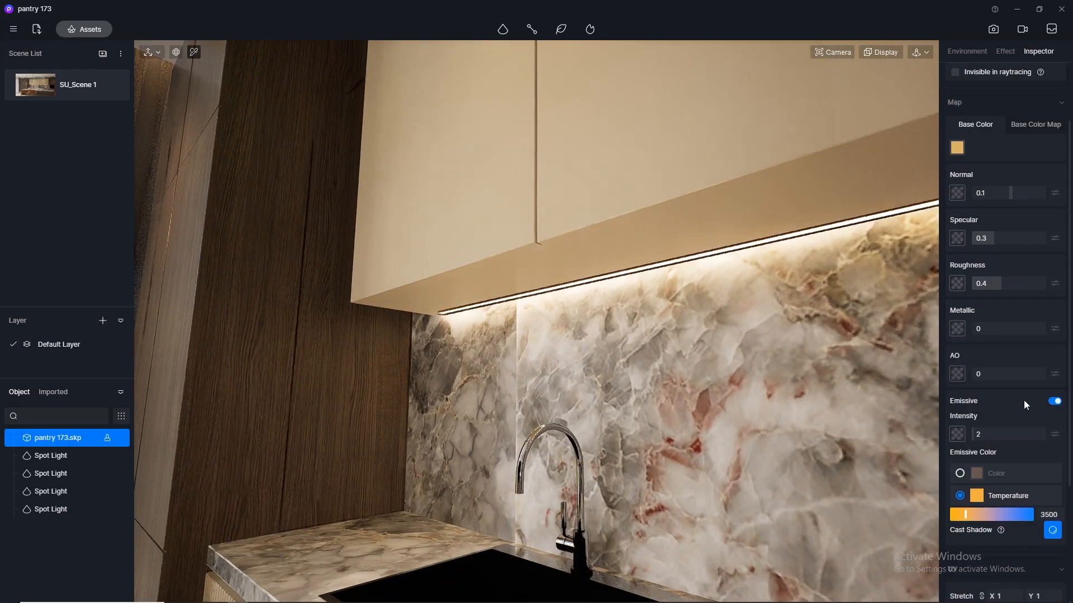
{"action": "left_click", "coordinate": [997, 434]}
{"action": "type", "text": "0"}
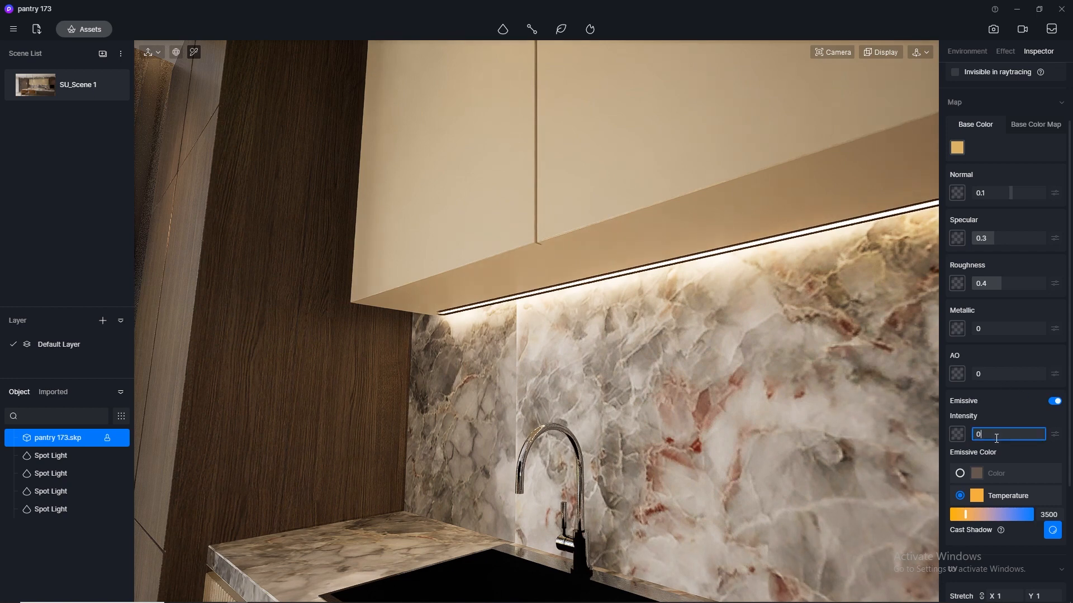
{"action": "type", "text": ".5"}
{"action": "key", "text": "Return"}
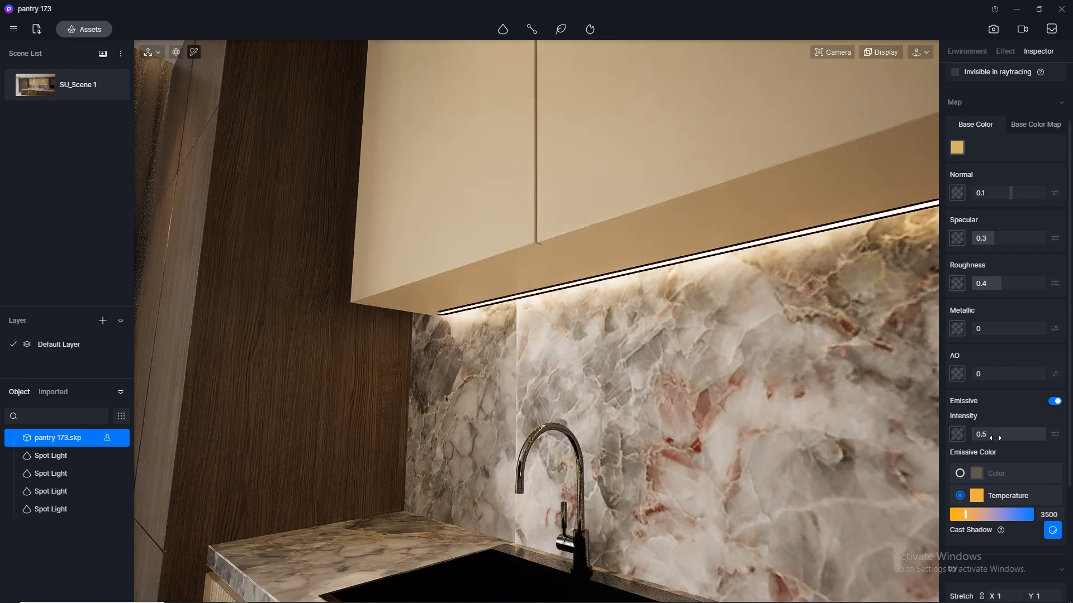
Return to the SU_Scene 1 view and set the under-cabinet LED strip's emissive intensity to 1.5.
{"action": "left_click", "coordinate": [36, 90]}
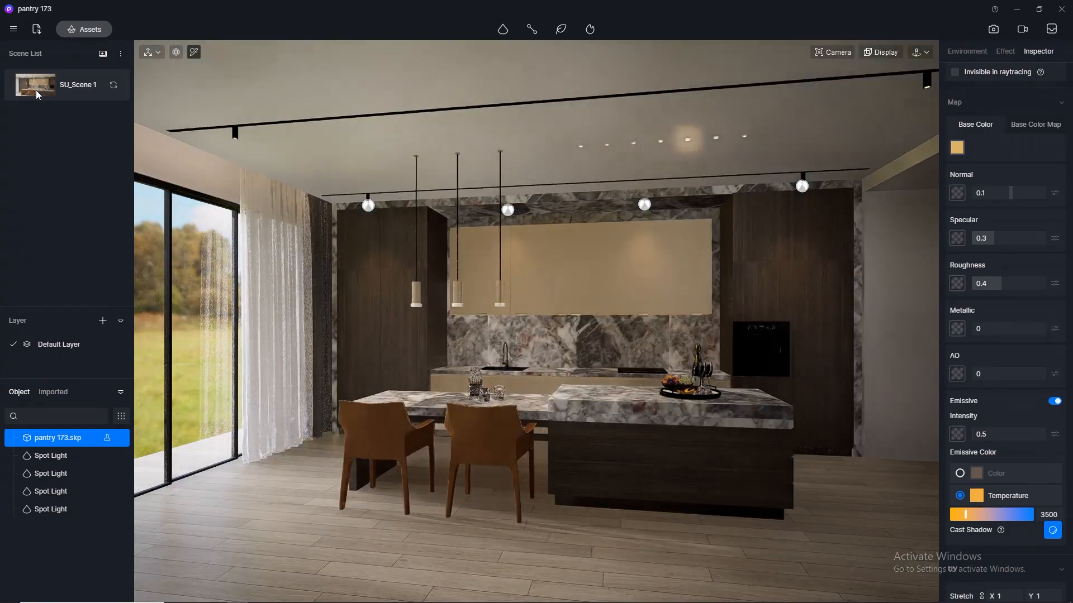
{"action": "left_click", "coordinate": [1008, 435]}
{"action": "type", "text": "1"}
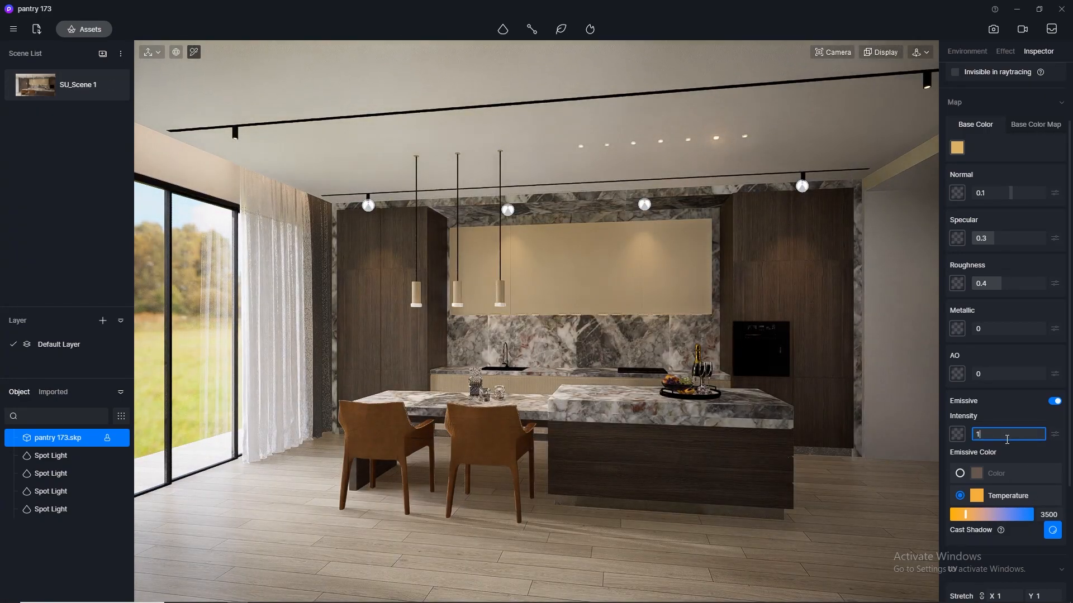
{"action": "type", "text": ".5"}
{"action": "key", "text": "Return"}
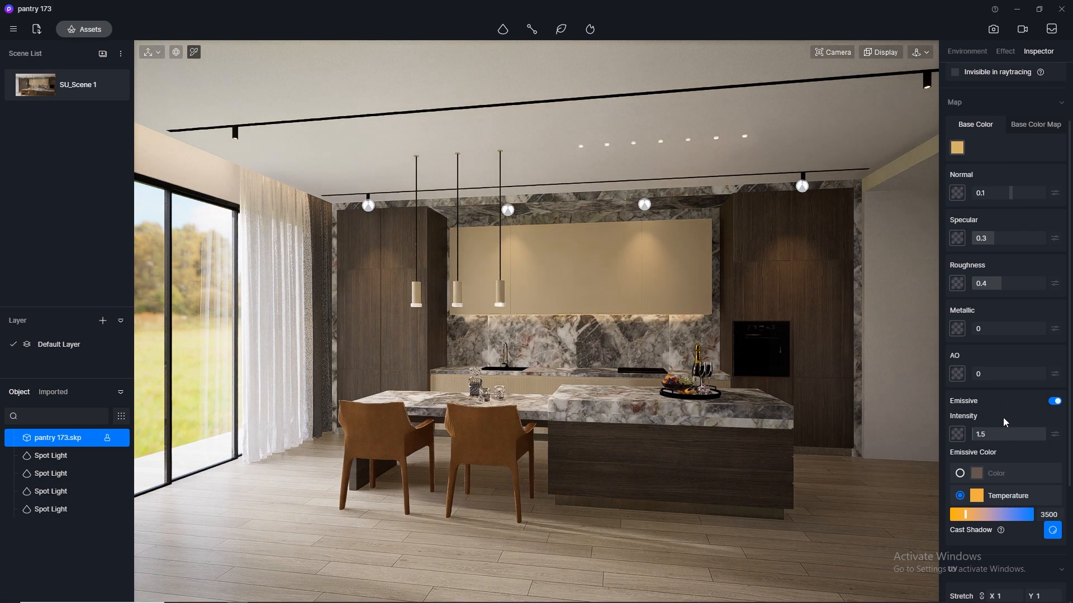
Reopen the post-processing effects in image render mode and set the white balance to 6000.
{"action": "left_click", "coordinate": [992, 34]}
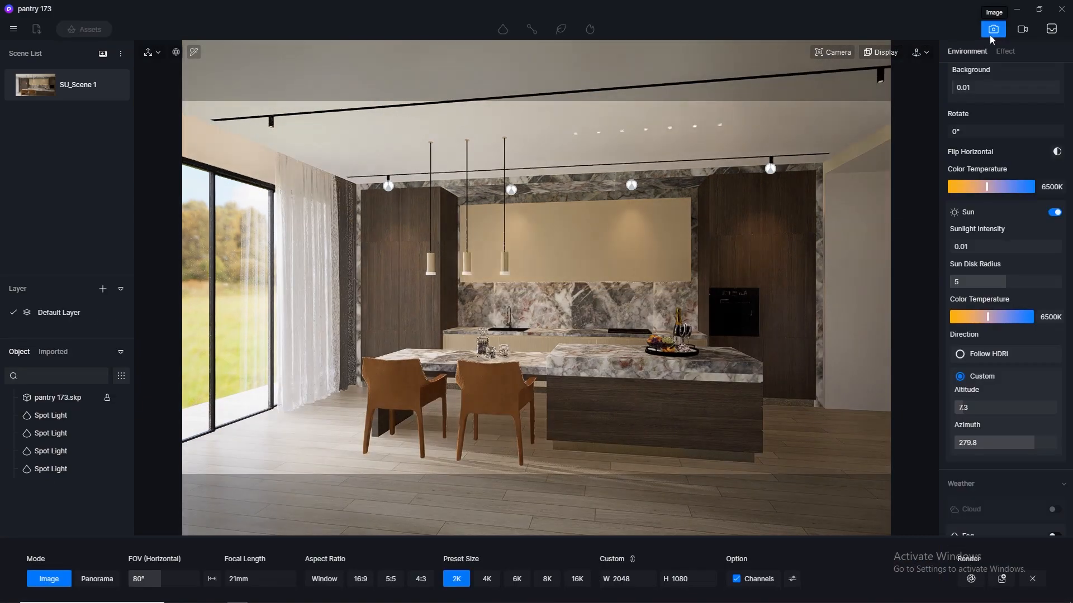
{"action": "left_click", "coordinate": [1004, 53]}
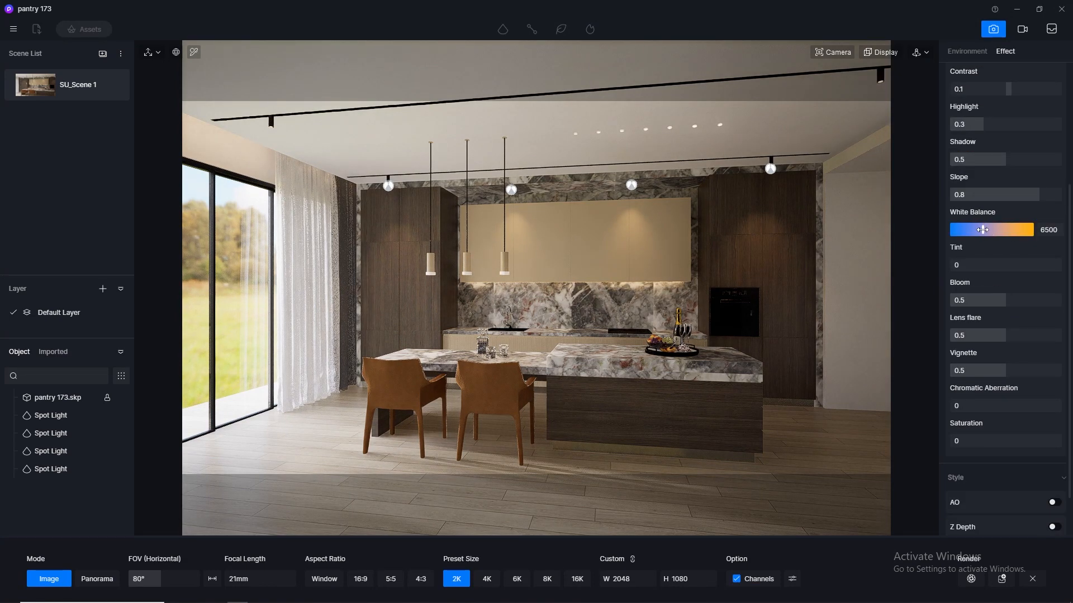
{"action": "left_click_drag", "start_coordinate": [982, 230], "coordinate": [977, 236]}
{"action": "left_click", "coordinate": [1048, 230]}
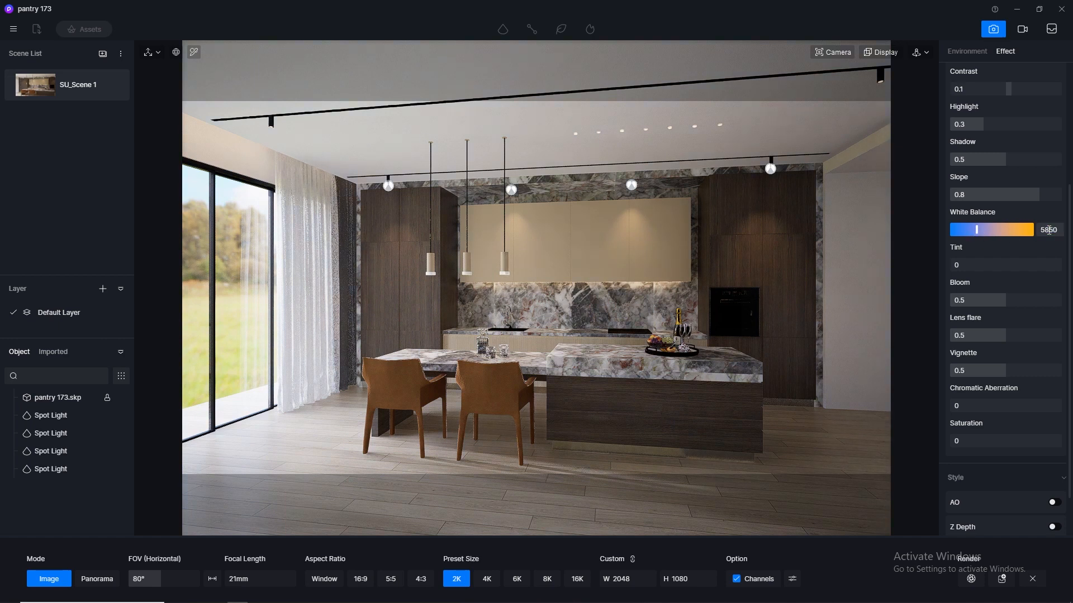
{"action": "type", "text": "6000"}
{"action": "key", "text": "Return"}
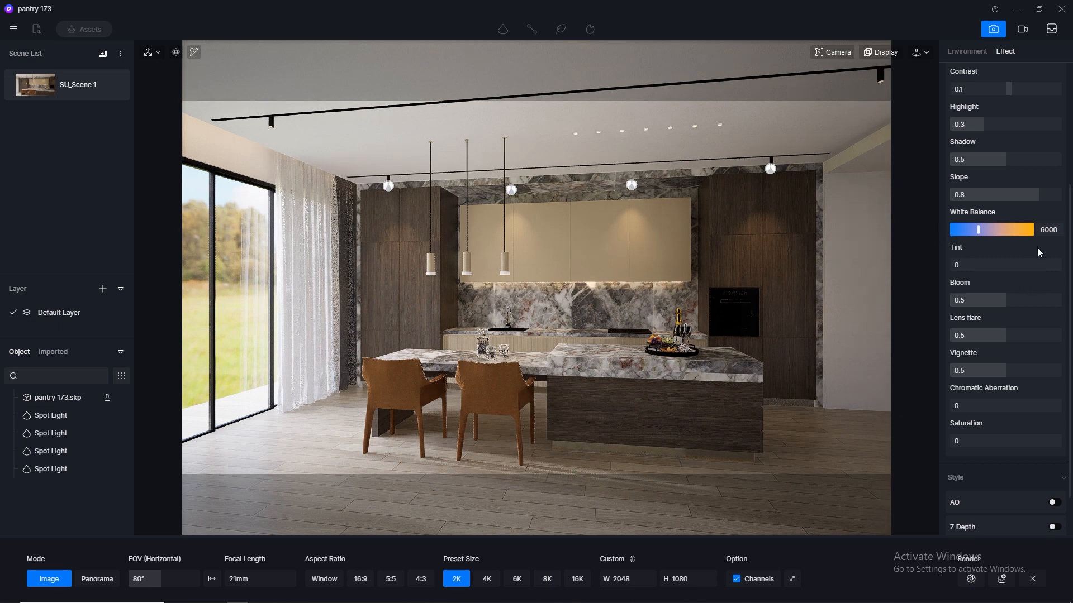
Try a white balance of 5500, and set it back to 6000.
{"action": "left_click", "coordinate": [1057, 234]}
{"action": "type", "text": "5500"}
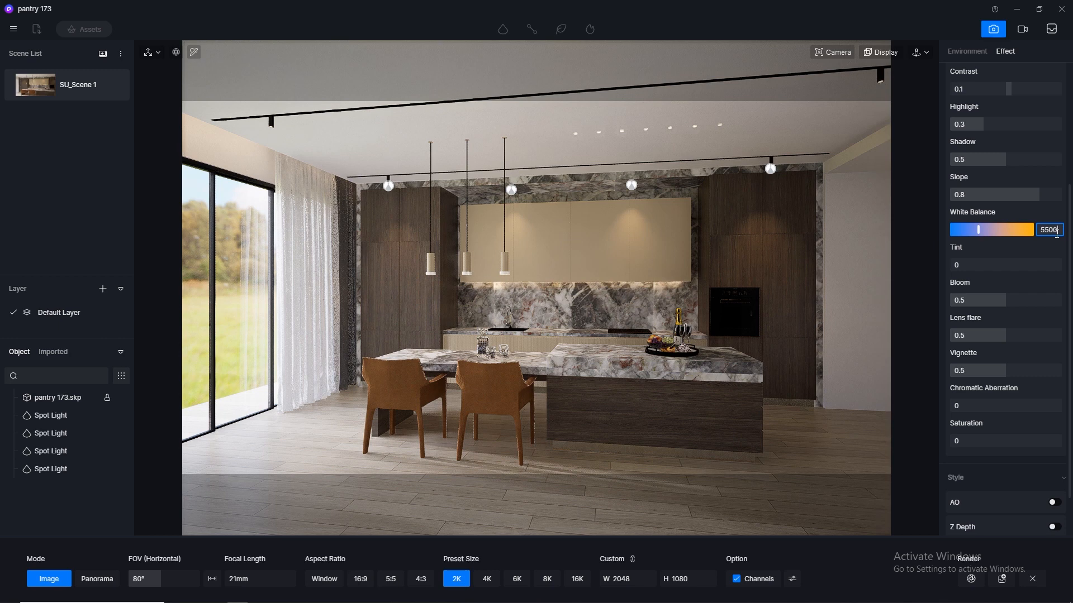
{"action": "key", "text": "Return"}
{"action": "left_click", "coordinate": [1053, 232]}
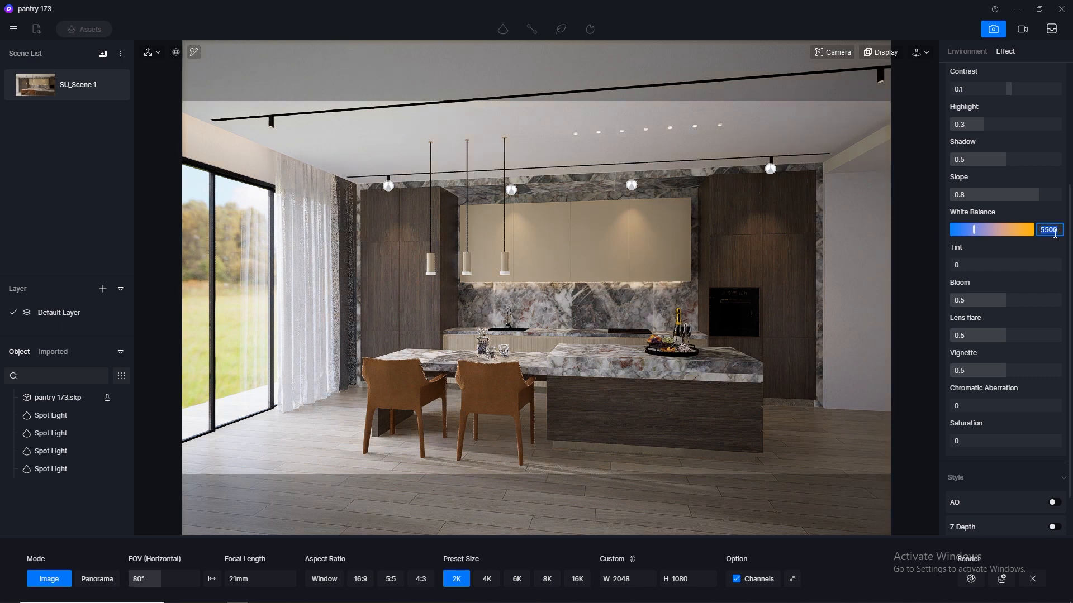
{"action": "type", "text": "6000"}
{"action": "key", "text": "Return"}
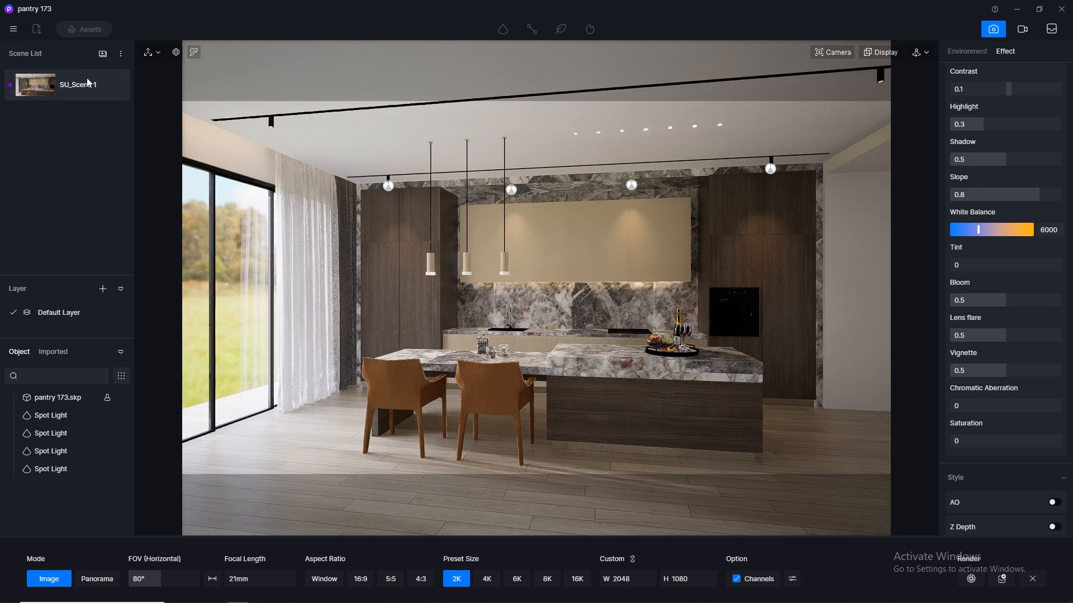
Save the pantry 173 project.
{"action": "left_click", "coordinate": [13, 29]}
{"action": "mouse_move", "coordinate": [67, 53]}
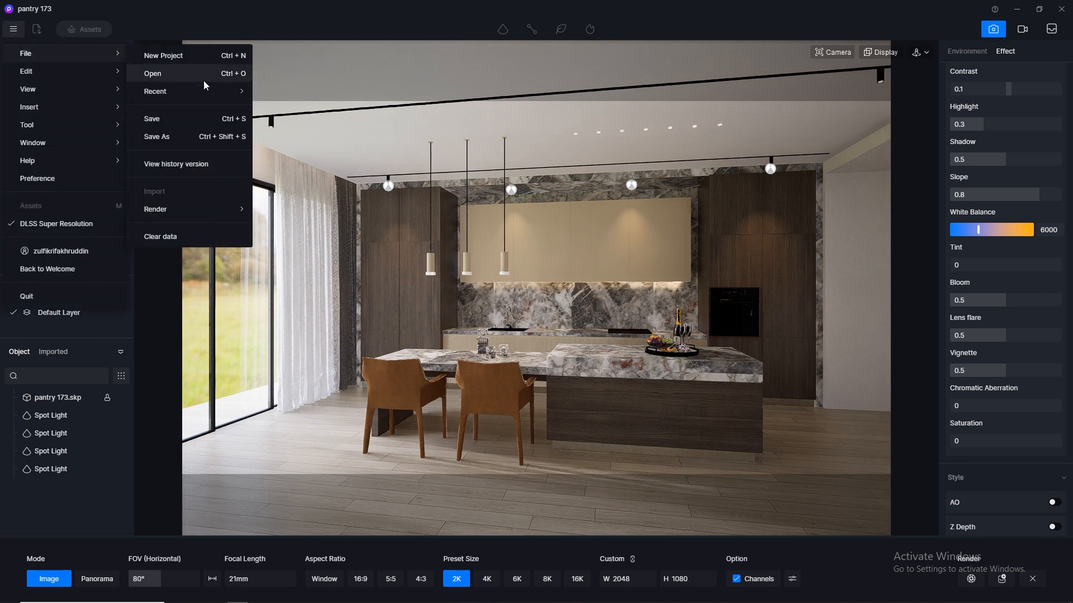
{"action": "left_click", "coordinate": [194, 128]}
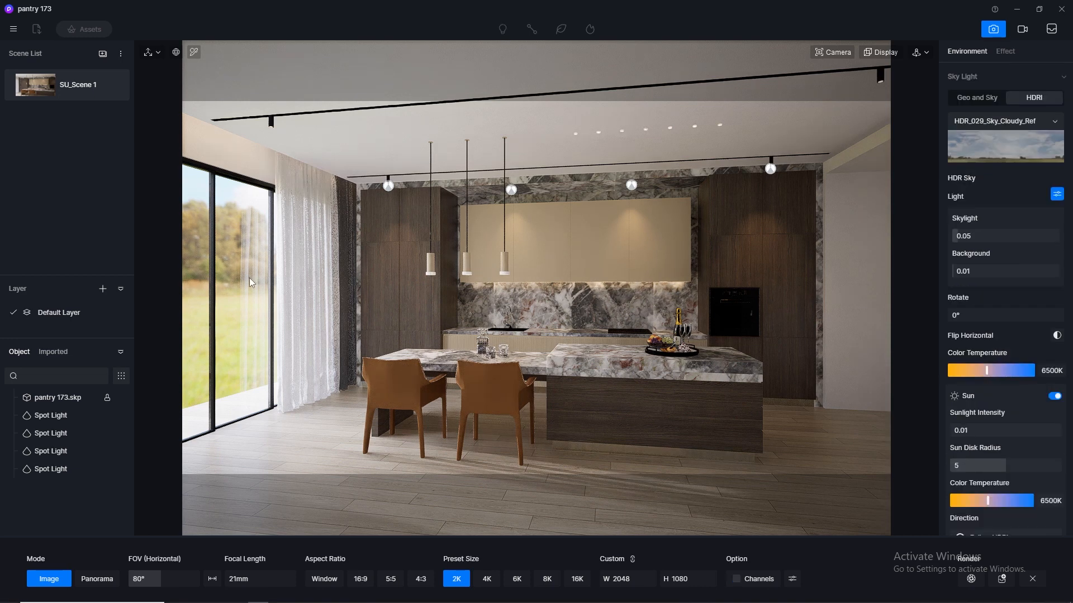
Set the image output size to the 4K preset, 4096 by 2160, and start rendering the kitchen view.
{"action": "left_click", "coordinate": [486, 579]}
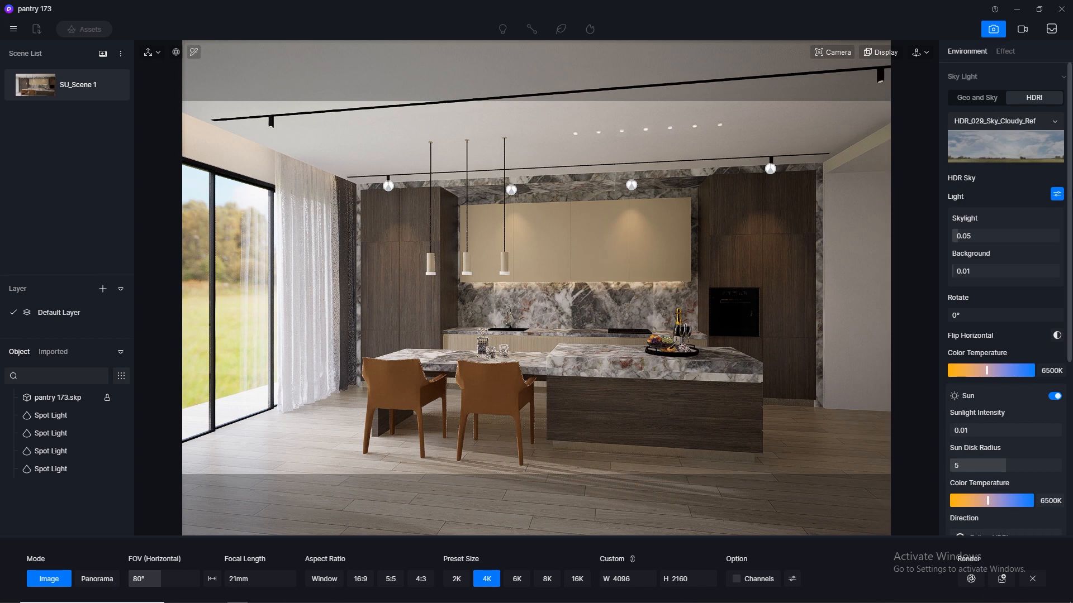
{"action": "scroll", "coordinate": [1006, 296], "scroll_direction": "down", "scroll_amount": 3}
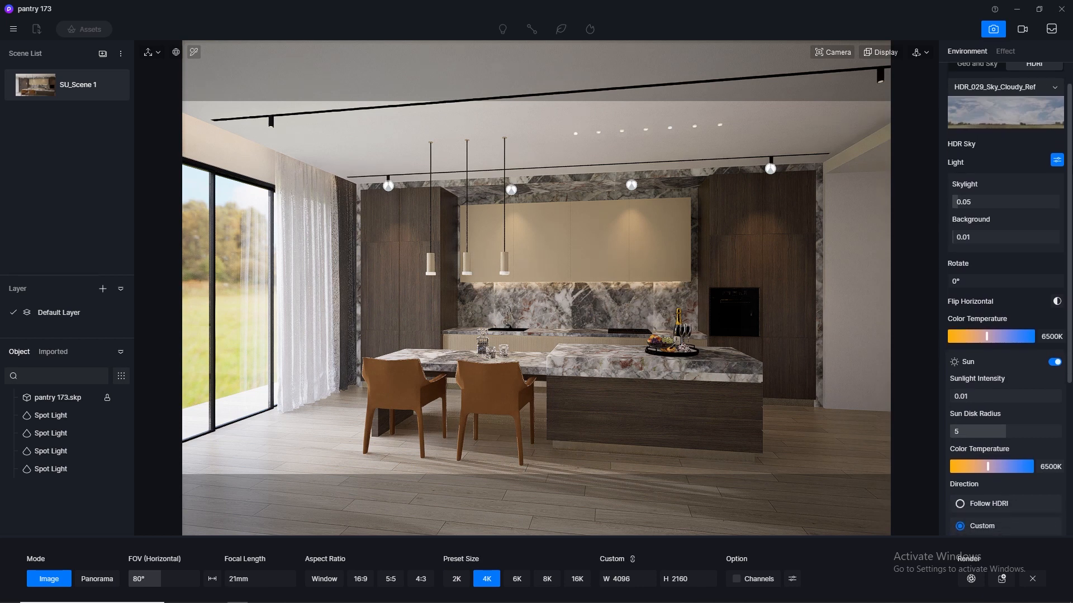
{"action": "scroll", "coordinate": [1006, 296], "scroll_direction": "down", "scroll_amount": 3}
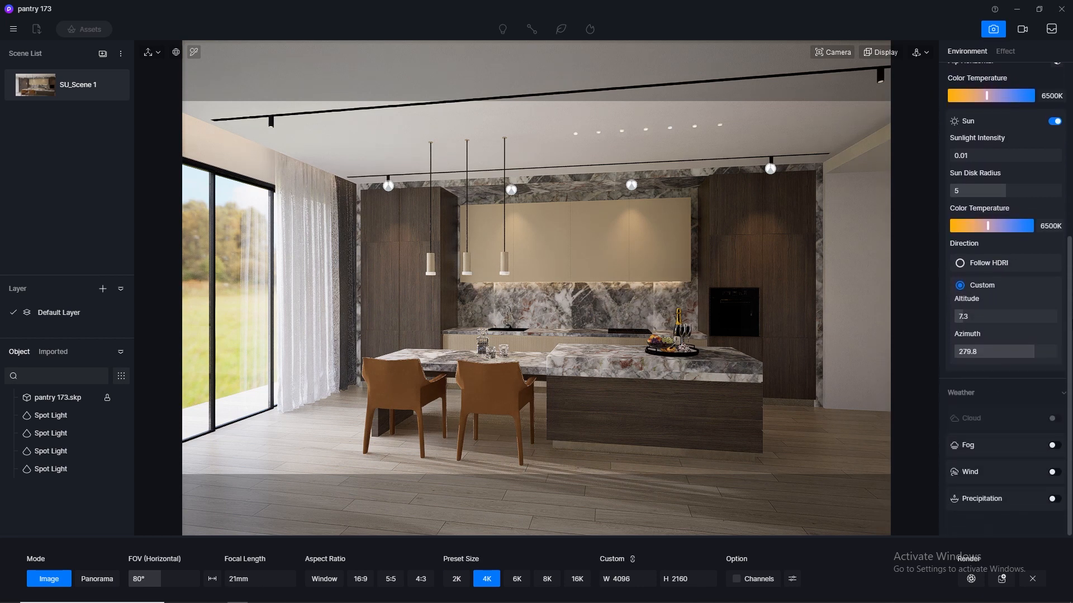
{"action": "left_click", "coordinate": [1004, 52]}
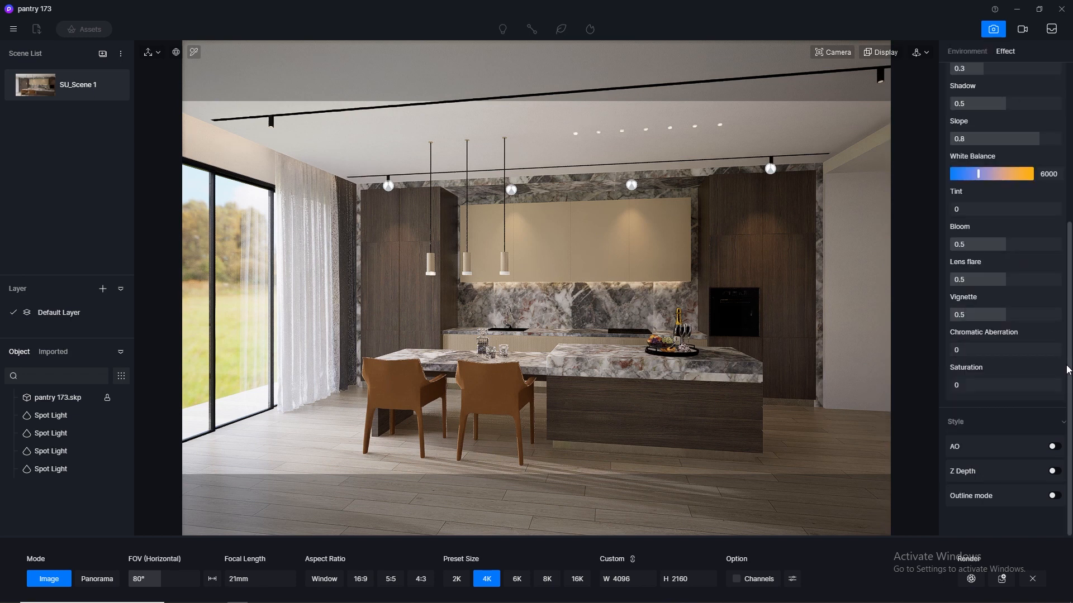
{"action": "scroll", "coordinate": [1068, 363], "scroll_direction": "up", "scroll_amount": 5}
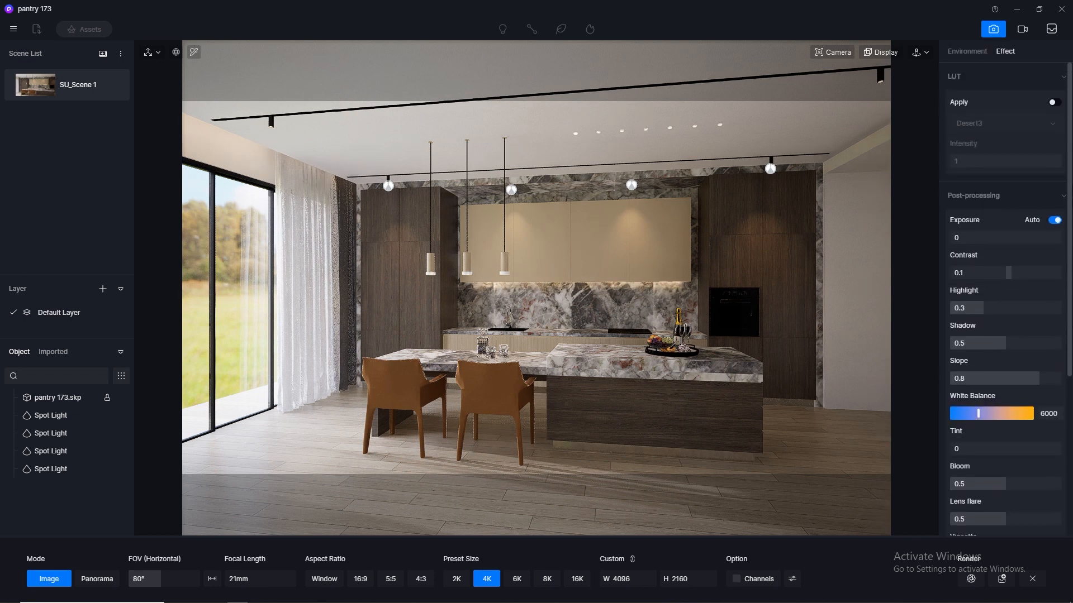
{"action": "scroll", "coordinate": [1005, 296], "scroll_direction": "down", "scroll_amount": 5}
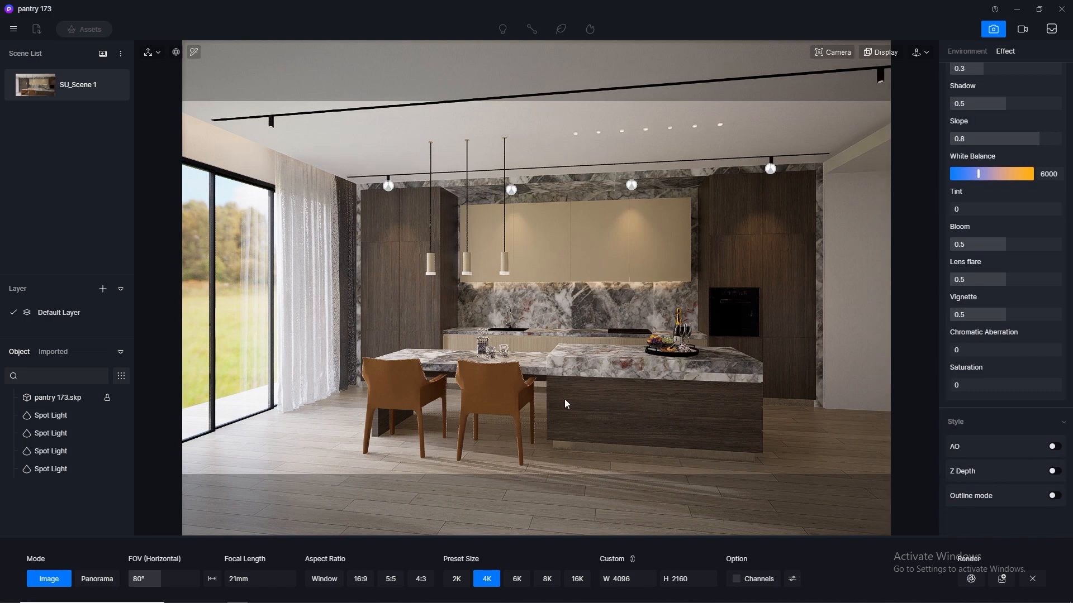
{"action": "left_click", "coordinate": [971, 579]}
{"action": "key", "text": "Return"}
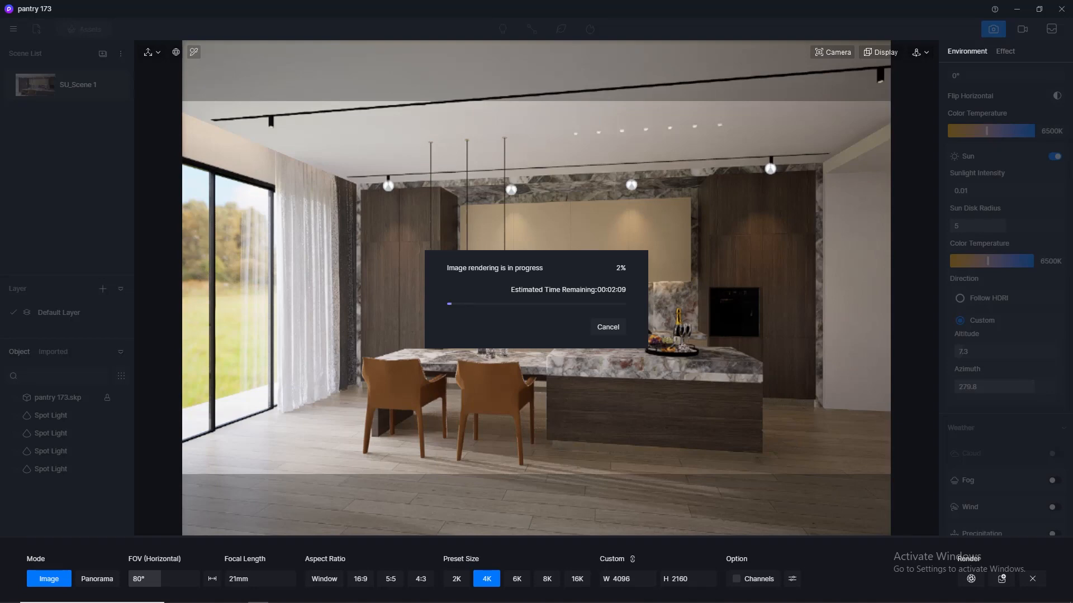